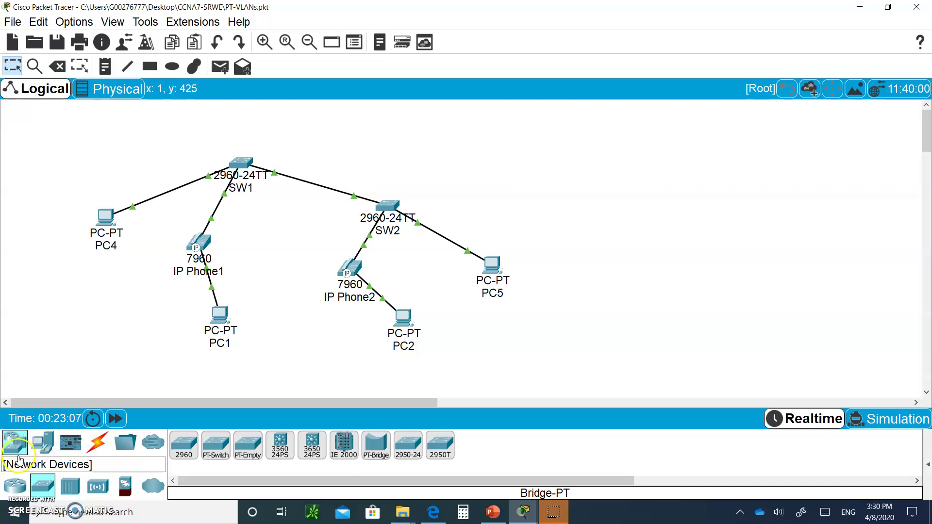
- Place a 2901 router above SW2 and rename it from Router0 to R1
left_click(15, 442)
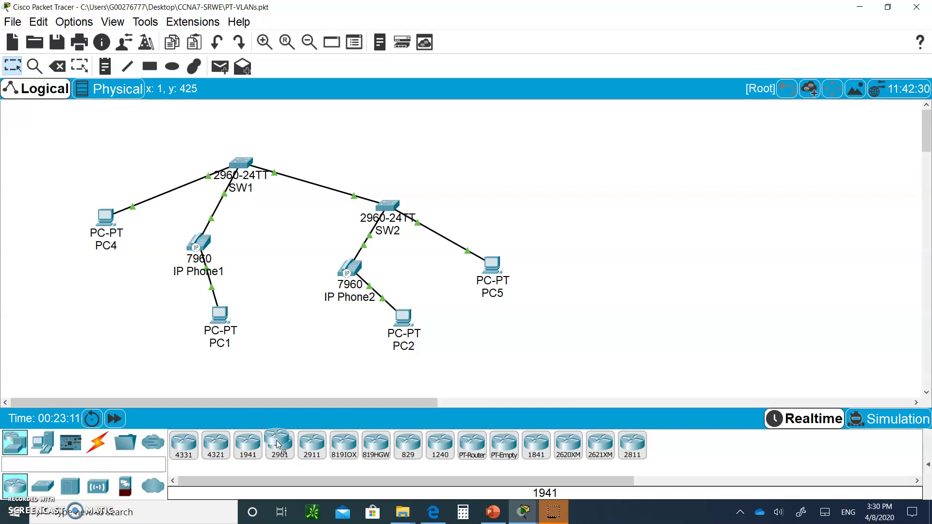
left_click_drag(248, 443, 159, 413)
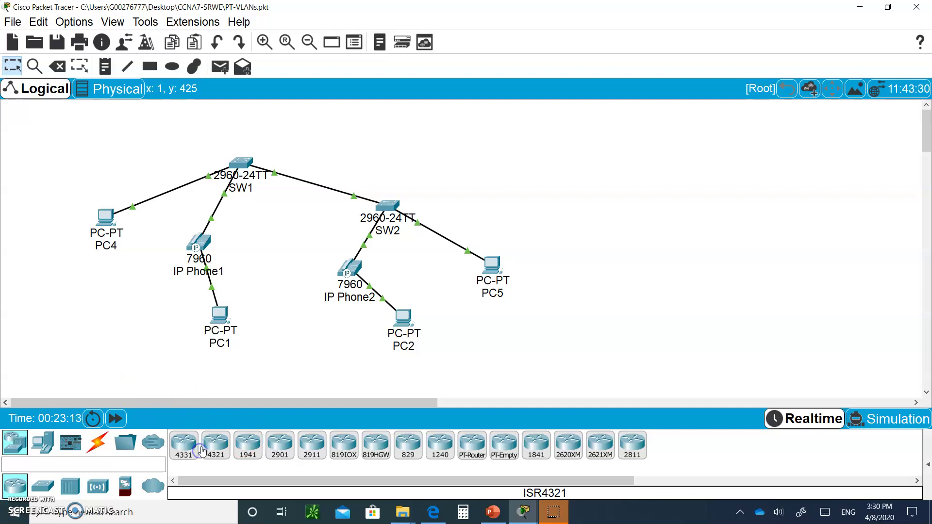
left_click_drag(280, 444, 398, 138)
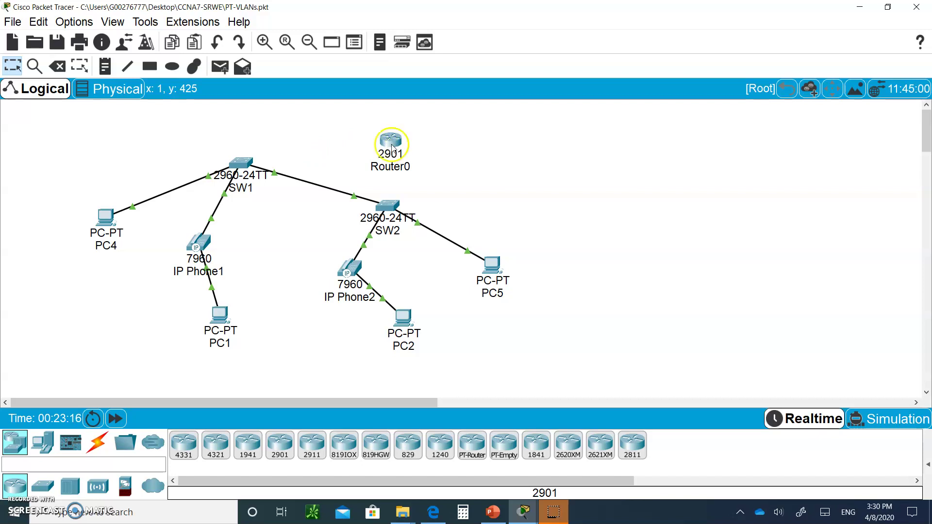
left_click(396, 168)
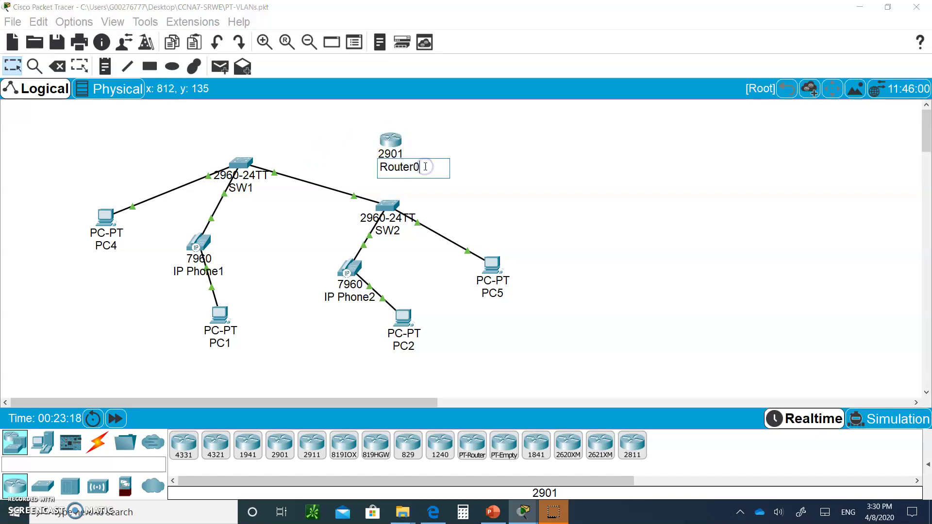
key("BackSpace")
key("BackSpace")
key("BackSpace")
key("BackSpace")
key("BackSpace")
key("BackSpace")
type("1")
left_click(498, 149)
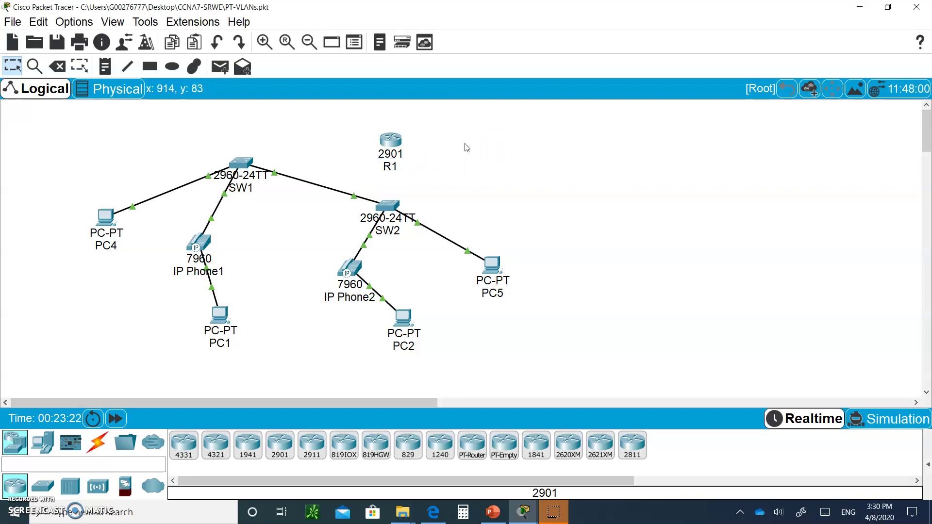
- Open R1's CLI in a widened window and decline the initial configuration dialog
left_click(392, 142)
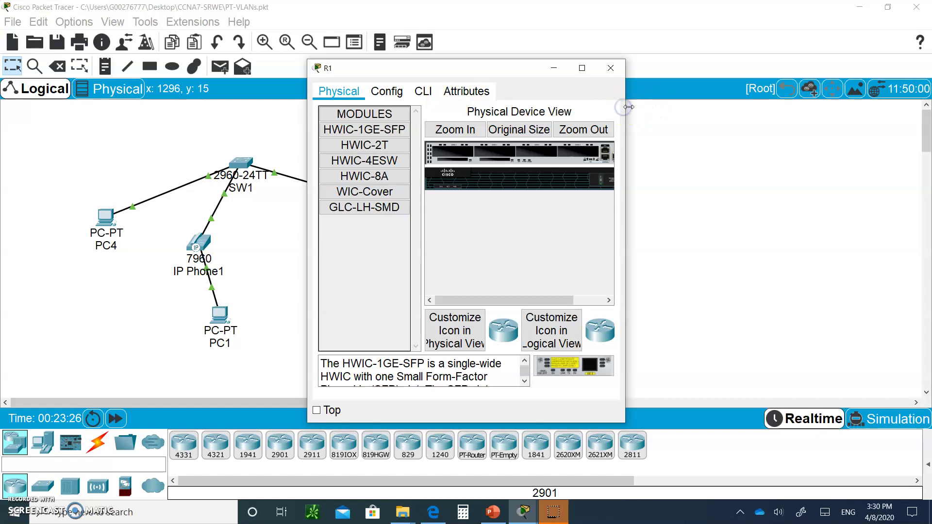
left_click_drag(625, 108, 736, 131)
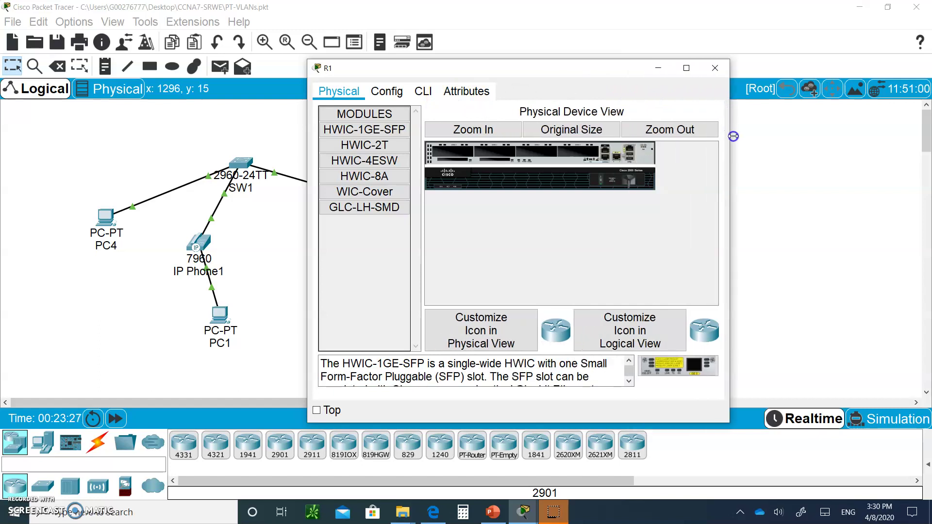
left_click(422, 91)
left_click_drag(531, 70, 650, 20)
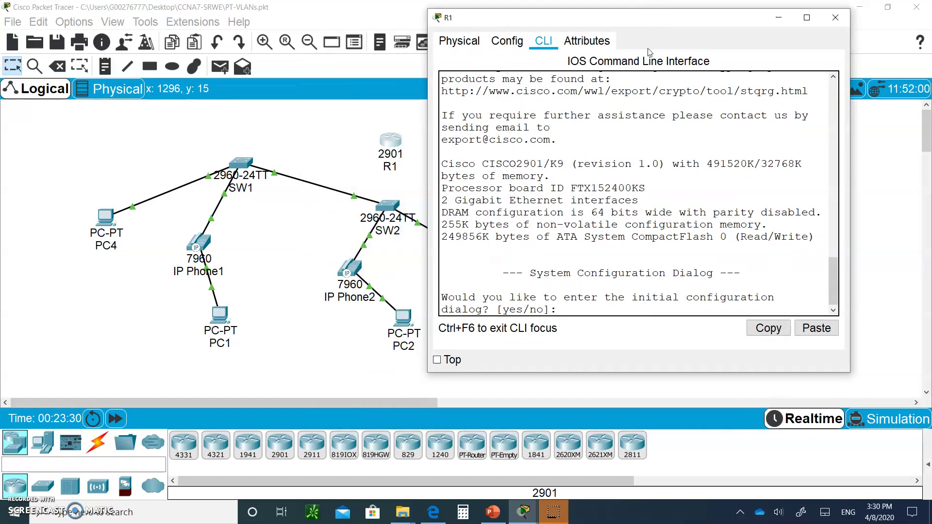
type("no")
key("Return")
- Disable IP domain lookup, set hostname R1, and return to the R1# prompt
key("Return")
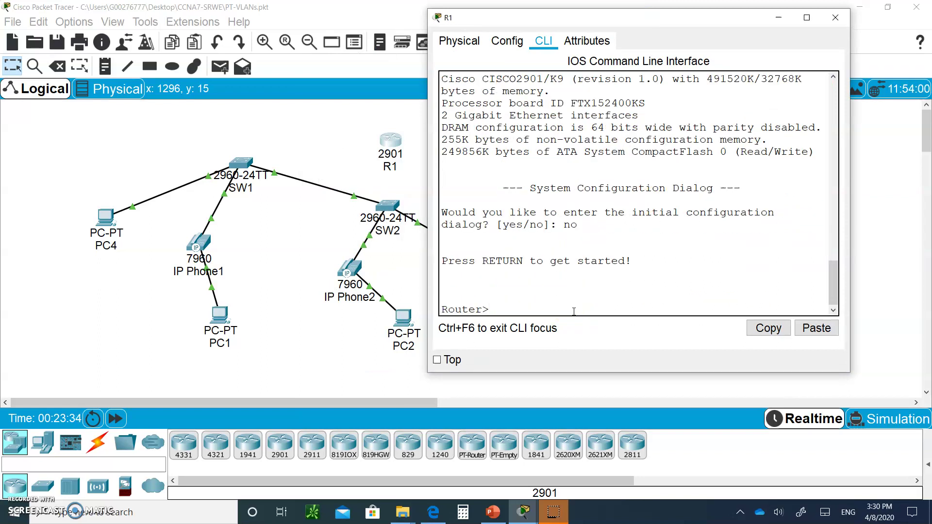
type("en")
key("Return")
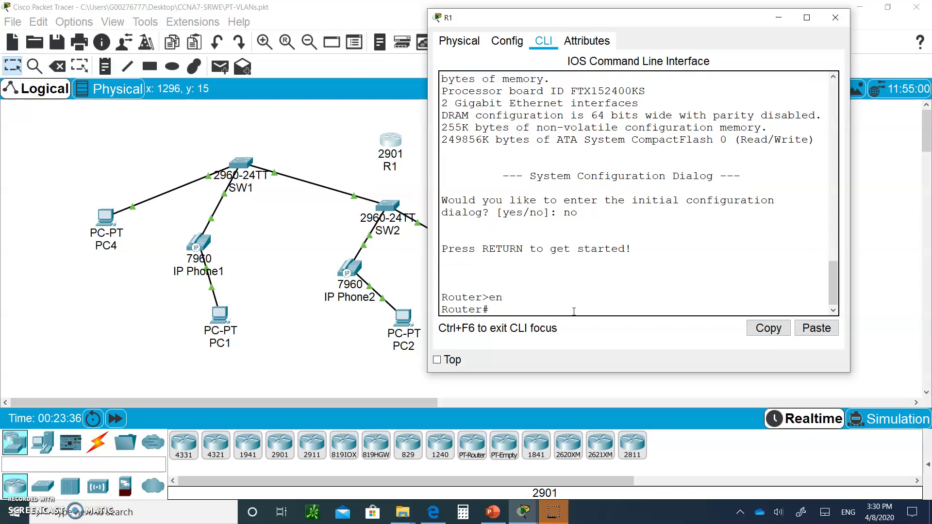
type("config t")
key("Return")
type("no ")
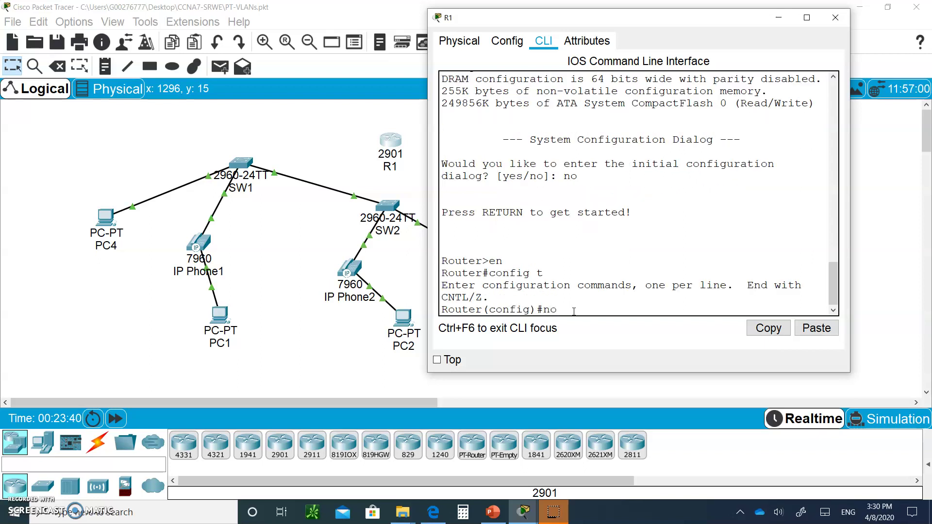
type("ip domain lookup")
key("Return")
type("h")
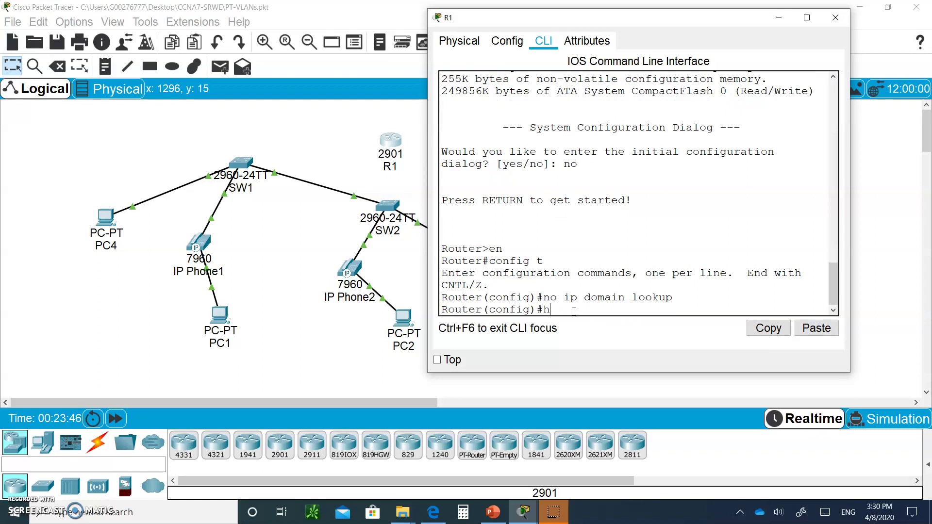
type("ostname R1")
key("Return")
type("in")
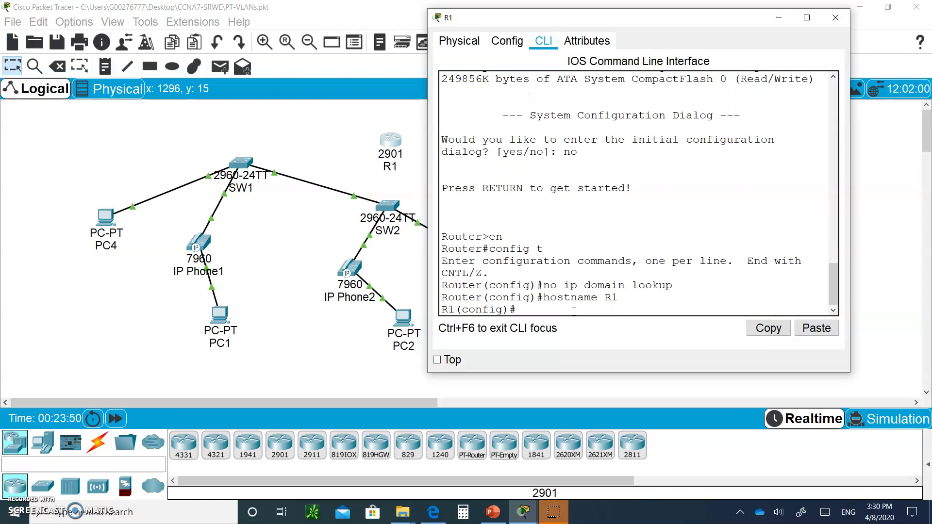
type("t fa")
key("BackSpace")
key("BackSpace")
key("BackSpace")
key("BackSpace")
key("BackSpace")
key("BackSpace")
key("ctrl+z")
key("Return")
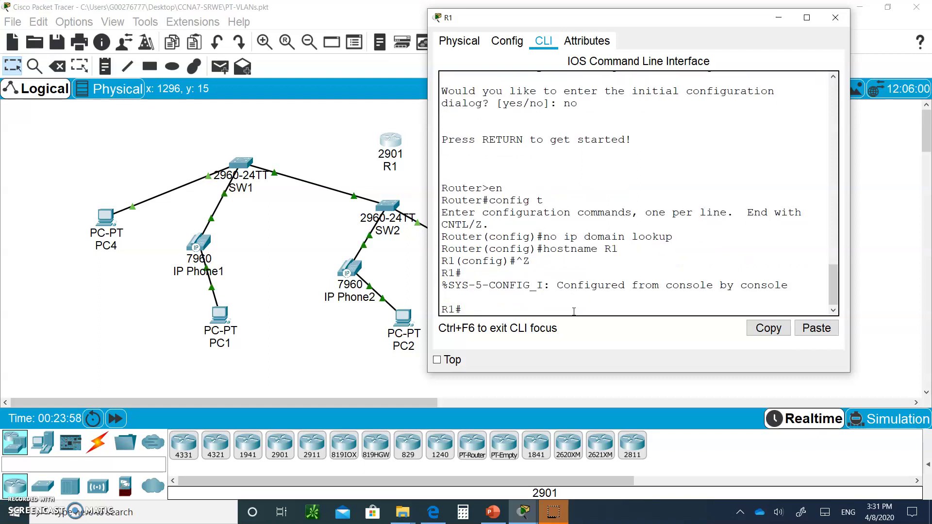
- List R1's interface summary, then enable GigabitEthernet0/0 with no IP address
type("sh")
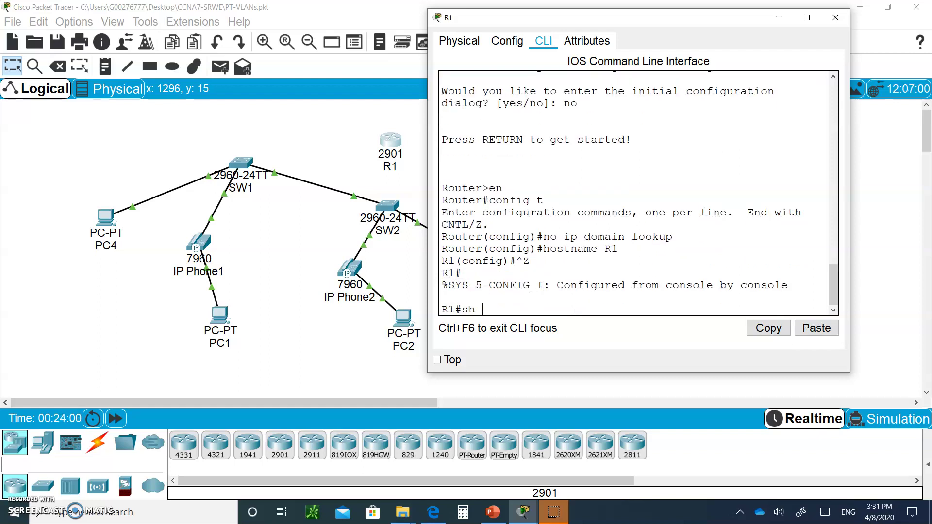
type(" ip int brief")
key("Return")
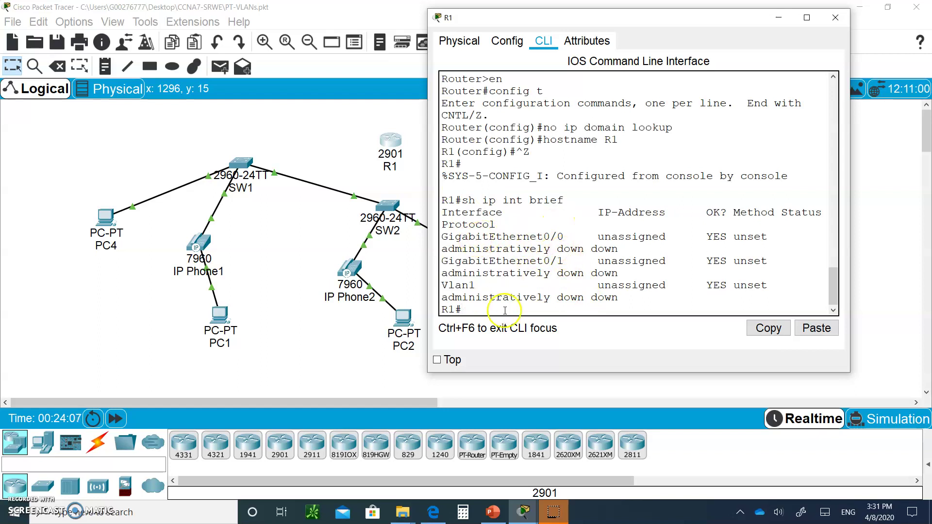
type("config t")
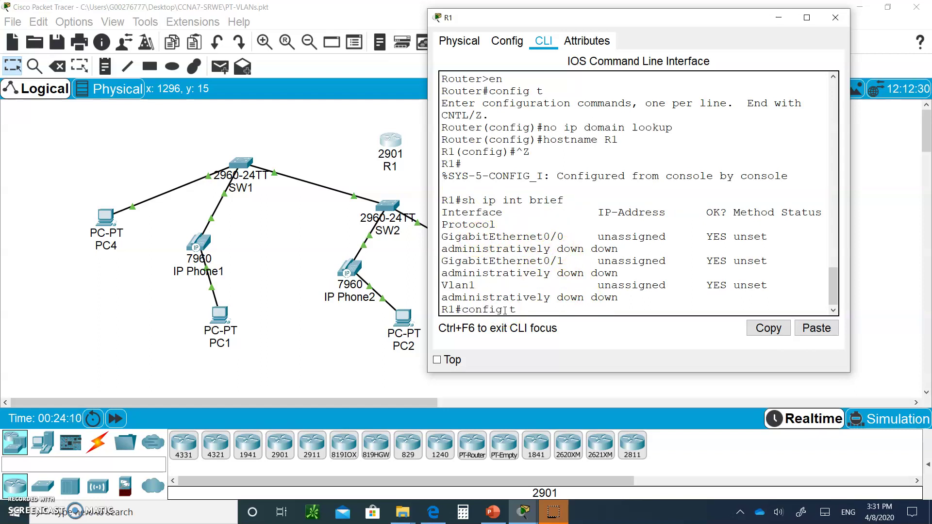
key("Return")
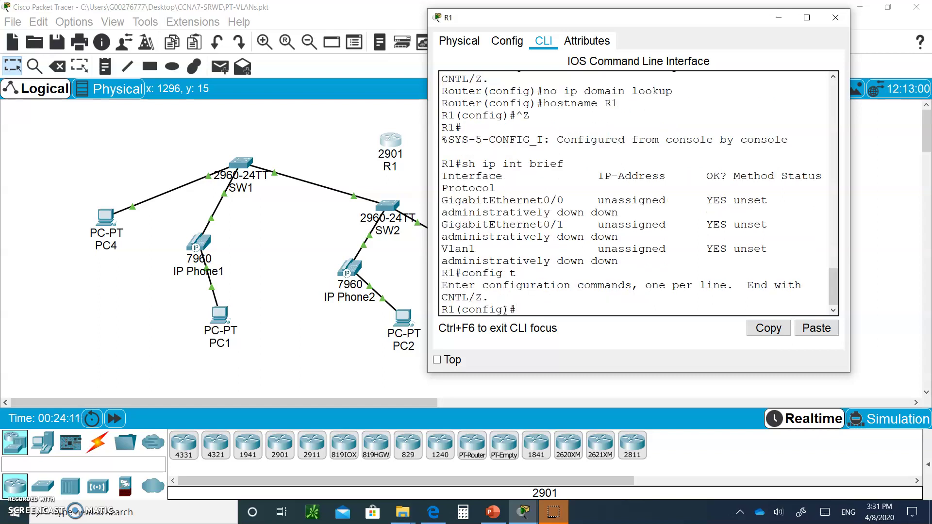
type("int g0/0")
key("Return")
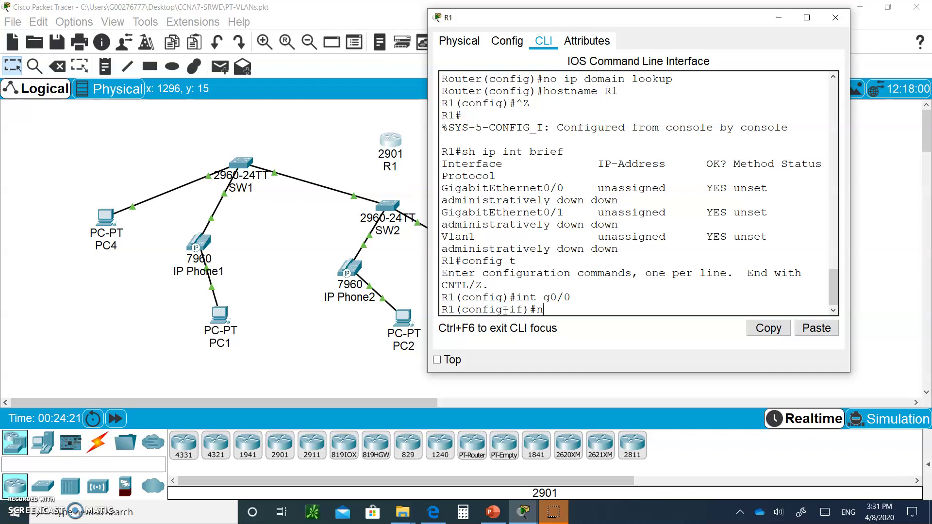
type("o ip add")
key("Return")
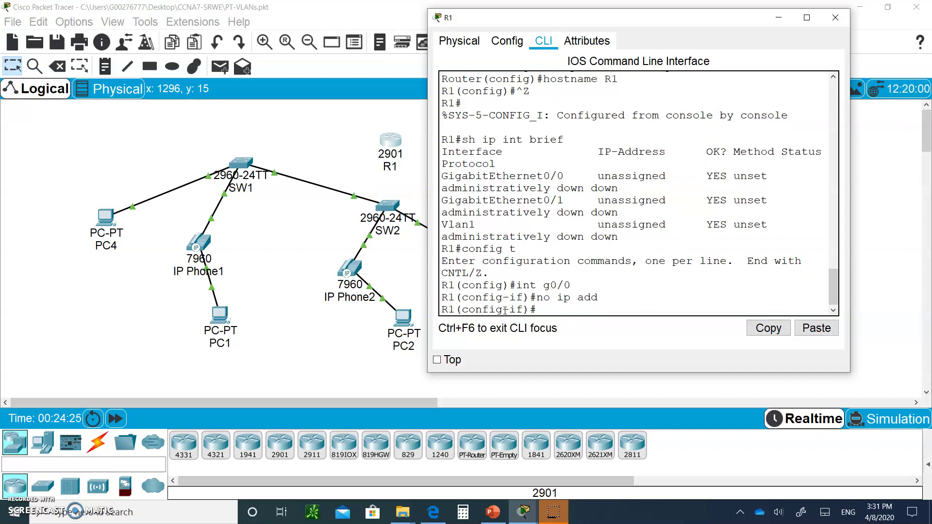
type("no shut")
key("Return")
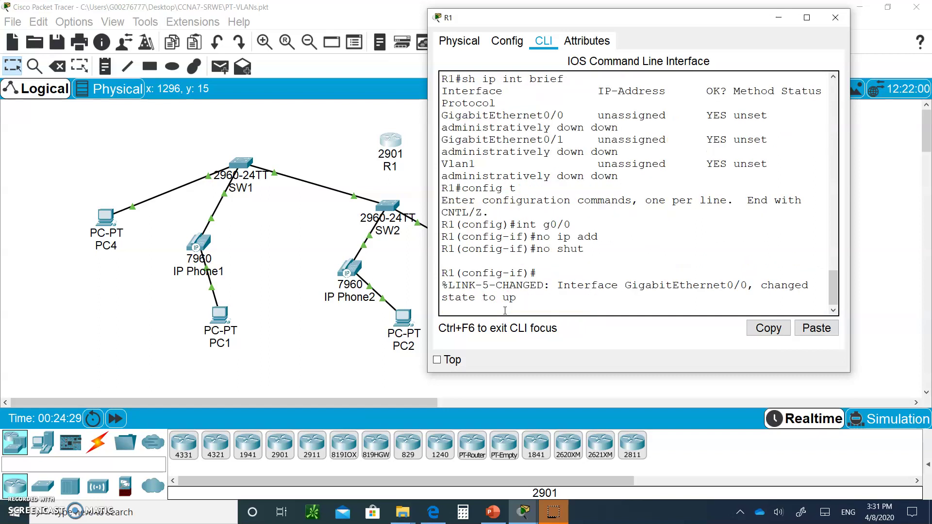
key("Return")
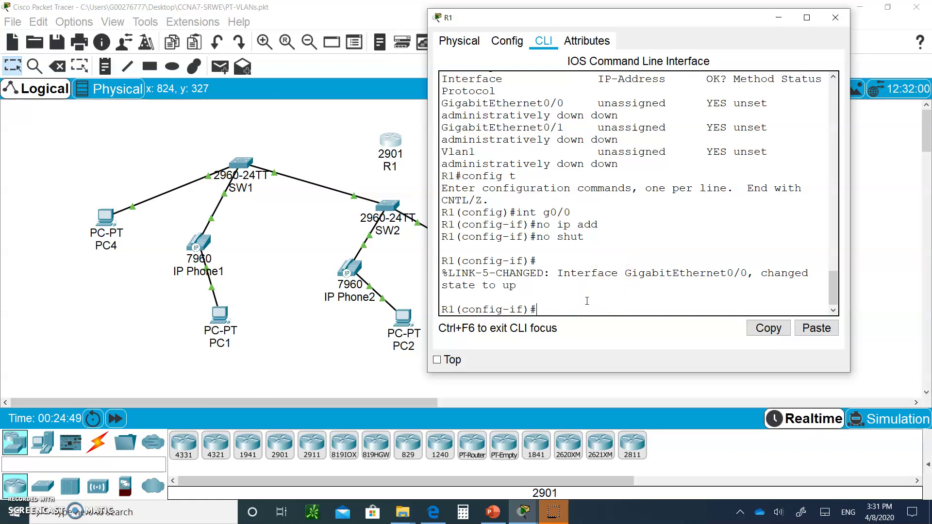
- Create subinterface GigabitEthernet0/0.10 with 802.1Q encapsulation for VLAN 10
type("int g0/0.10")
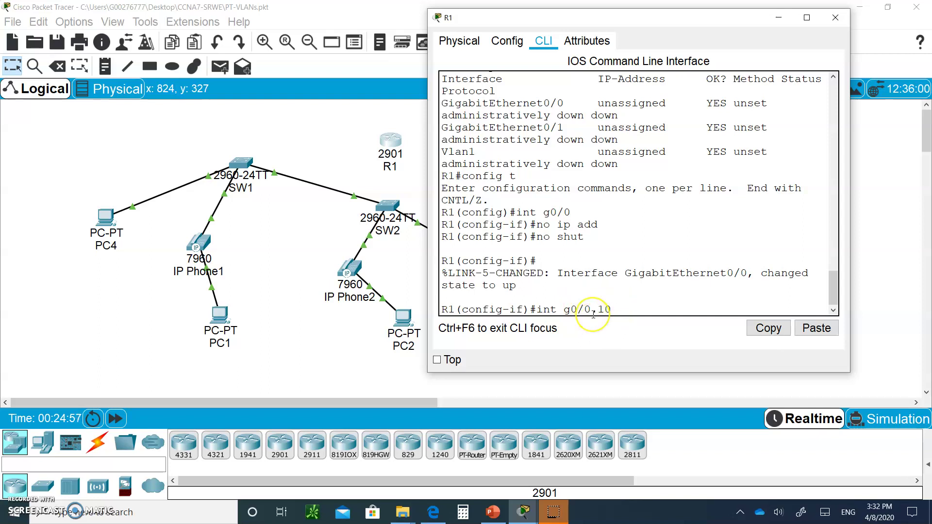
left_click(615, 305)
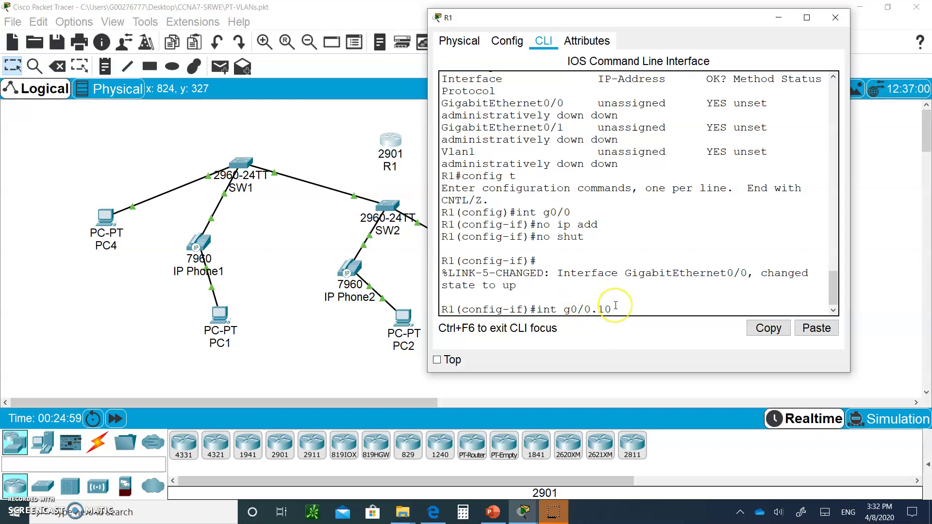
key("Return")
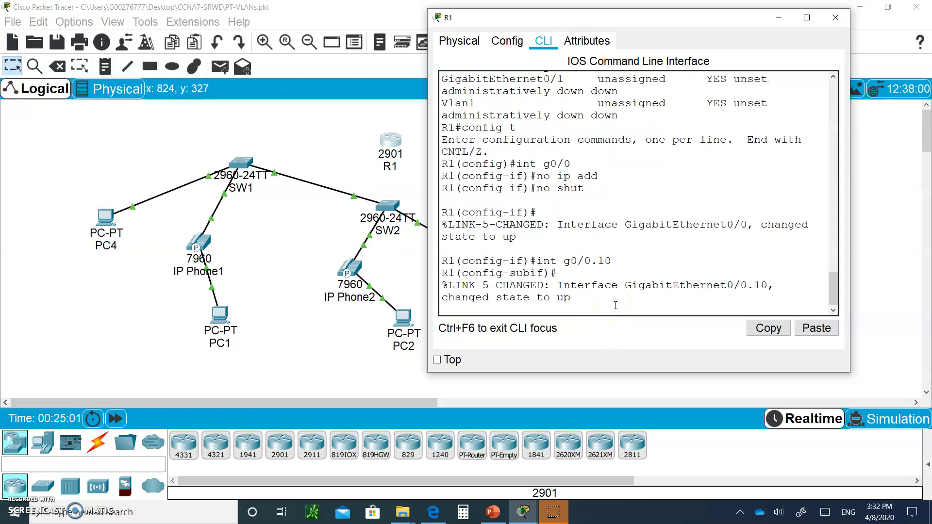
key("Return")
left_click(615, 290)
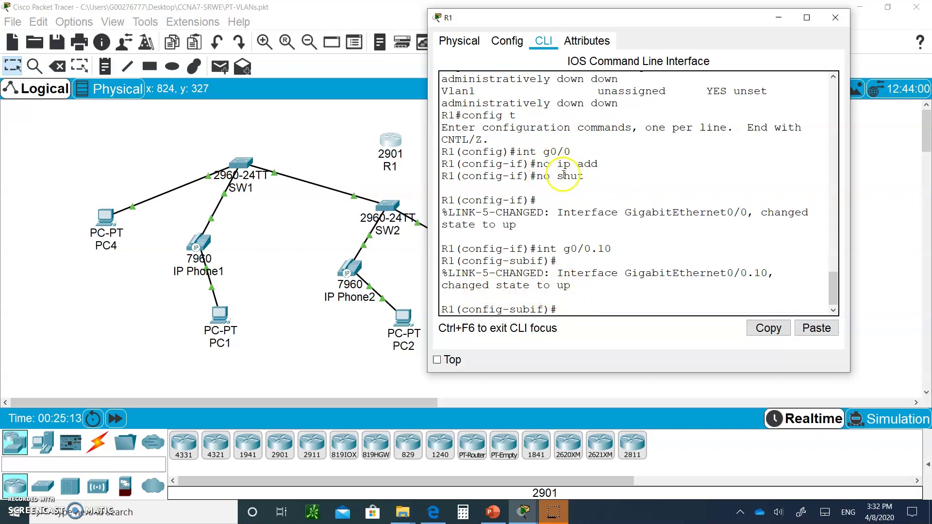
type("enc")
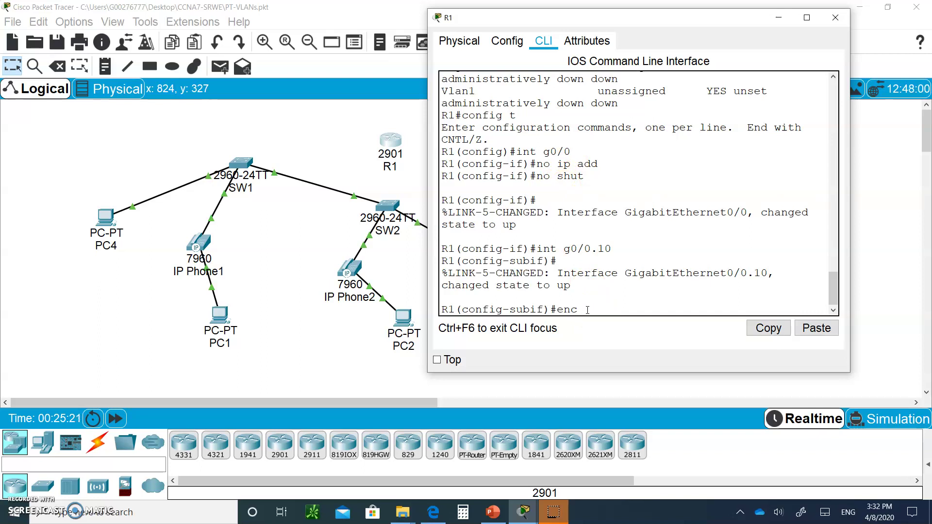
key("Tab")
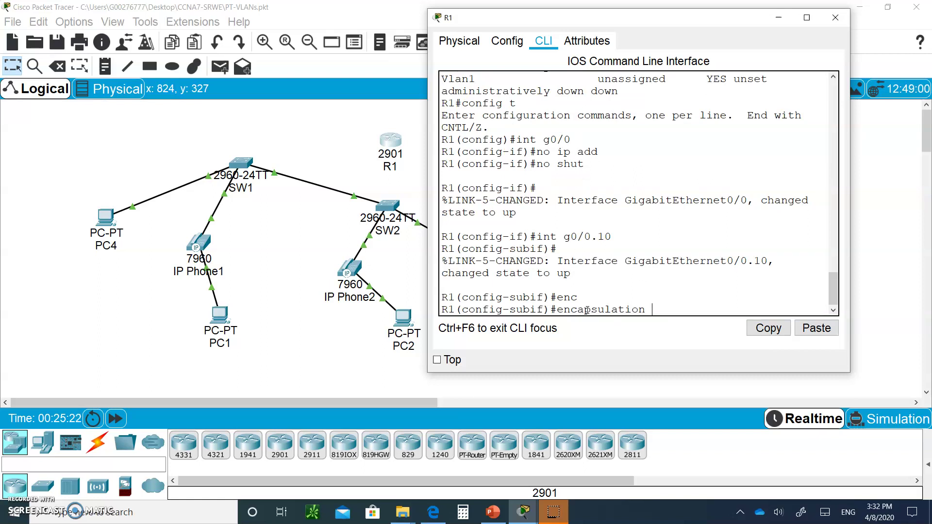
type("dot1q 10")
key("Return")
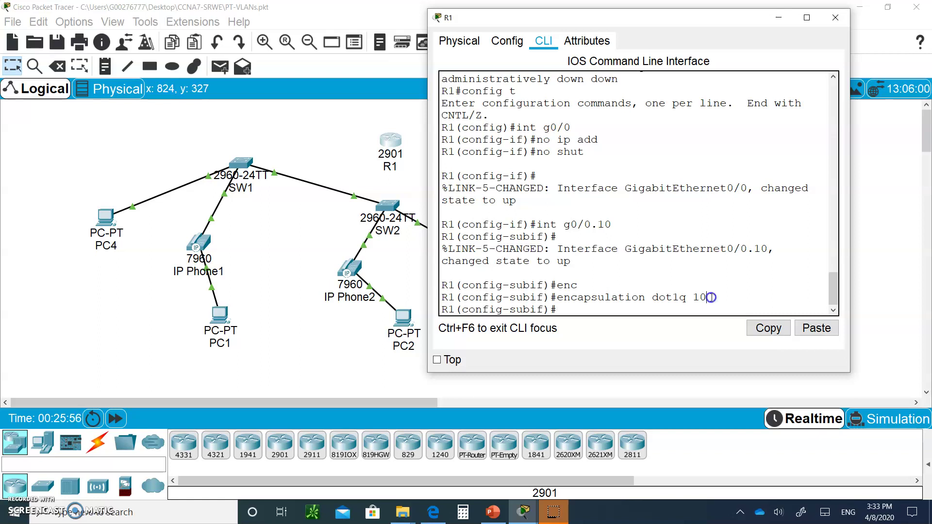
- Assign the subinterface IP address 192.168.10.3 255.255.255.0
key("Return")
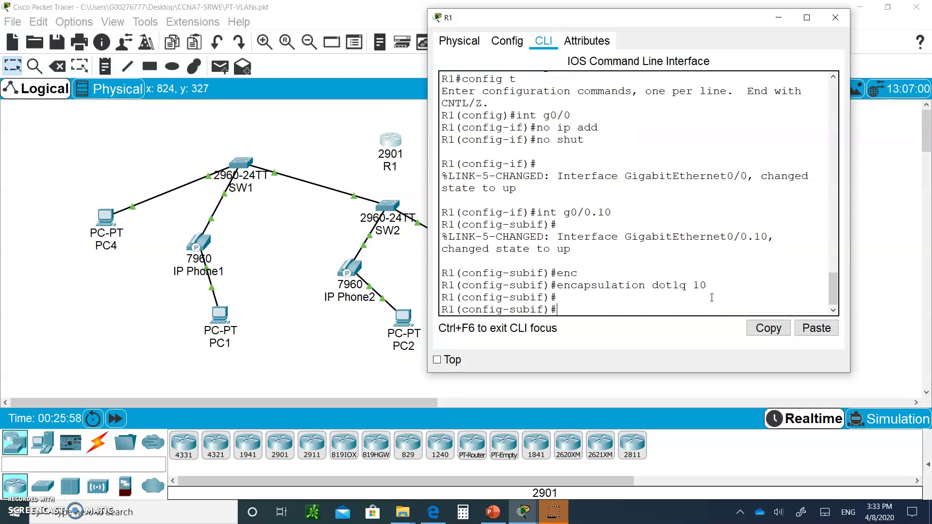
type("ip add n1")
type("928")
type("168")
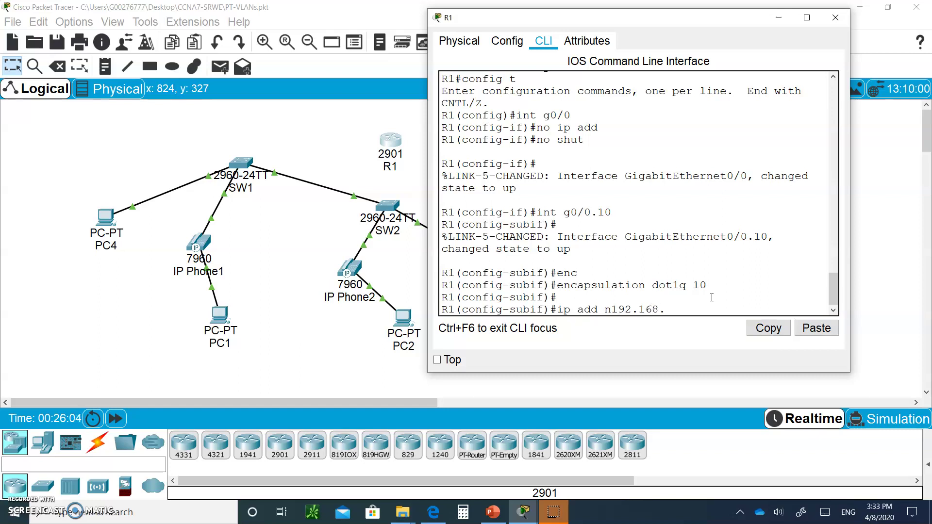
type(".10")
key("BackSpace")
key("Right")
key("Right")
key("Right")
key("Right")
key("Right")
key("Right")
type("55.255.255.")
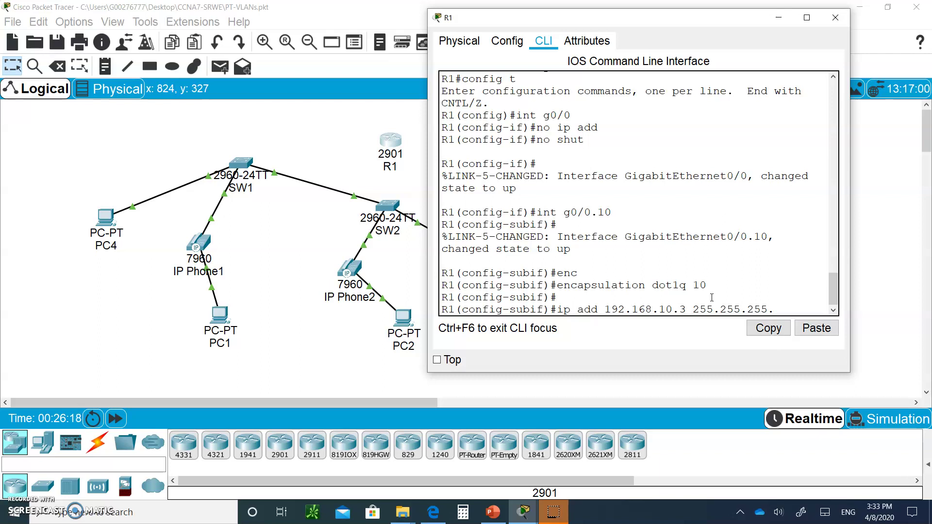
type("0")
key("Return")
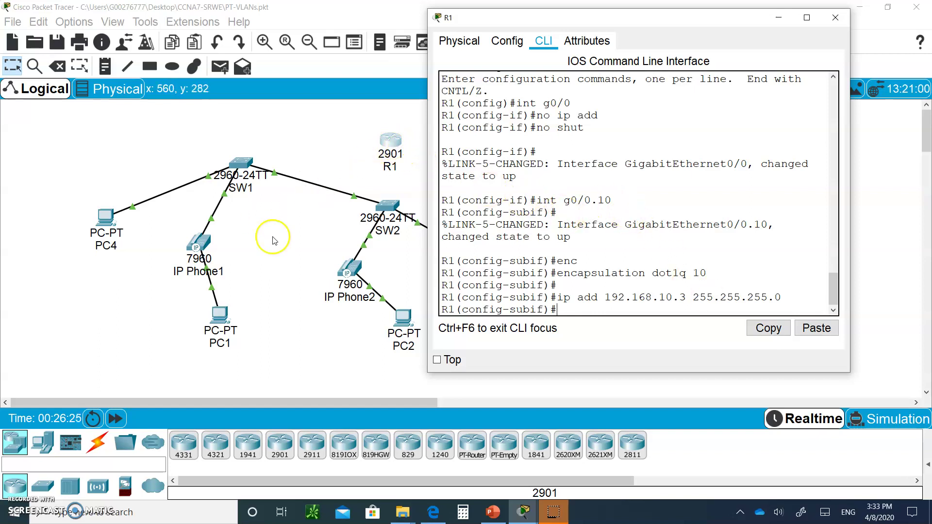
- Create subinterface g0/0.30 with dot1Q encapsulation for VLAN 30, reusing command history
key("Up")
key("Up")
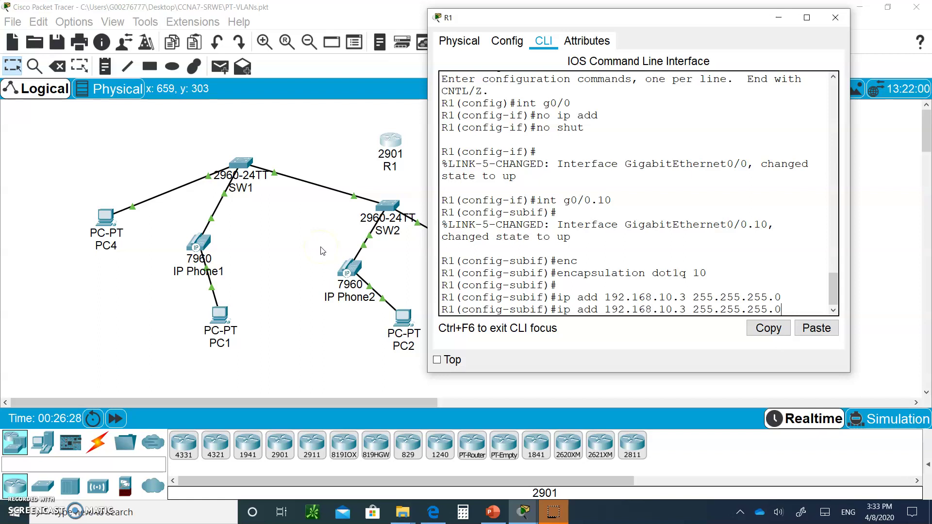
key("Up")
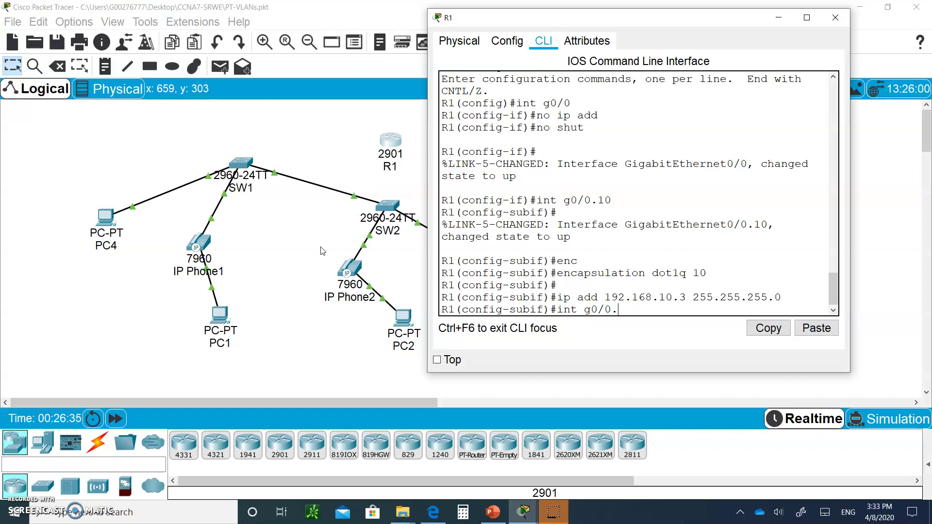
type("0")
key("Return")
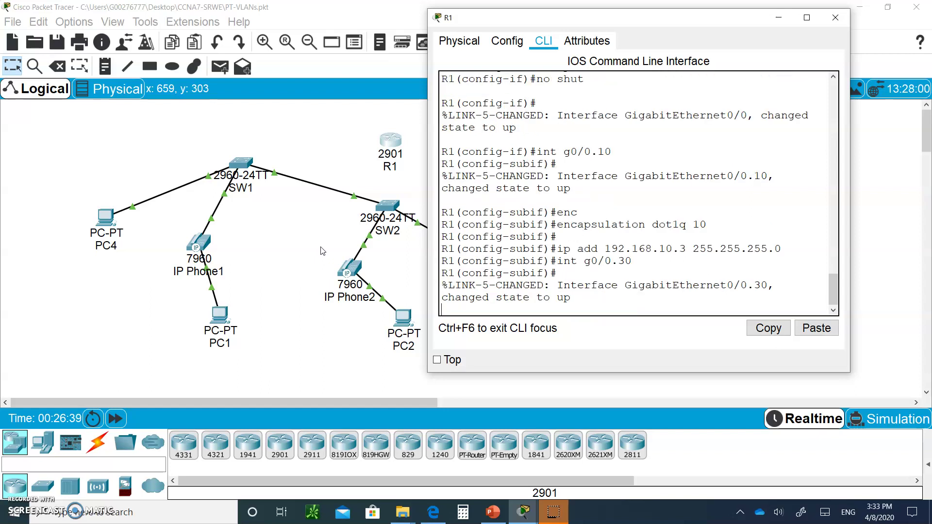
key("Return")
key("Up")
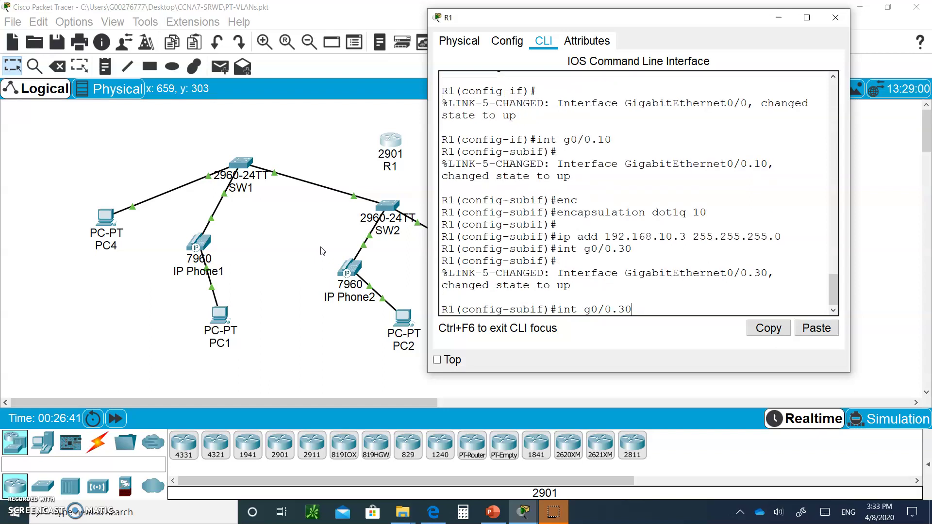
key("Up")
key("Up")
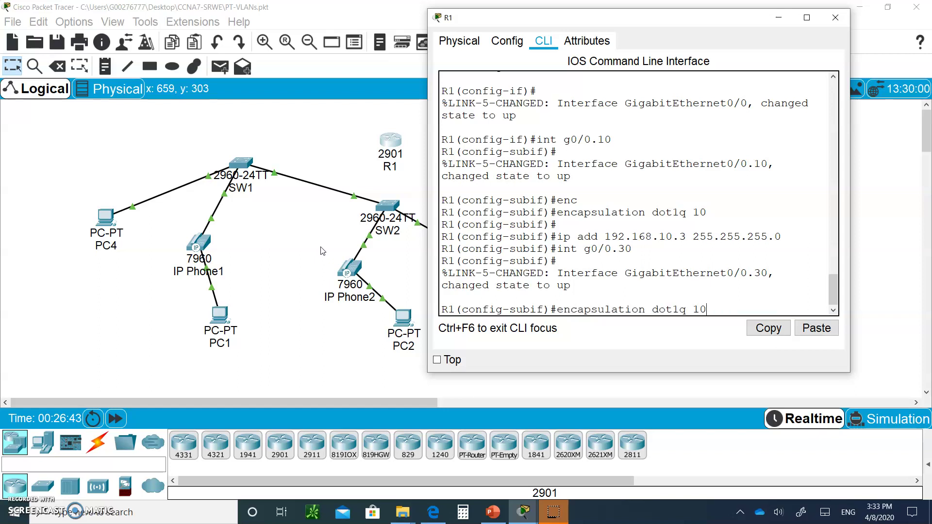
key("BackSpace")
type("30")
key("Return")
- Give g0/0.30 the address 192.168.30.3 255.255.255.0
key("Up")
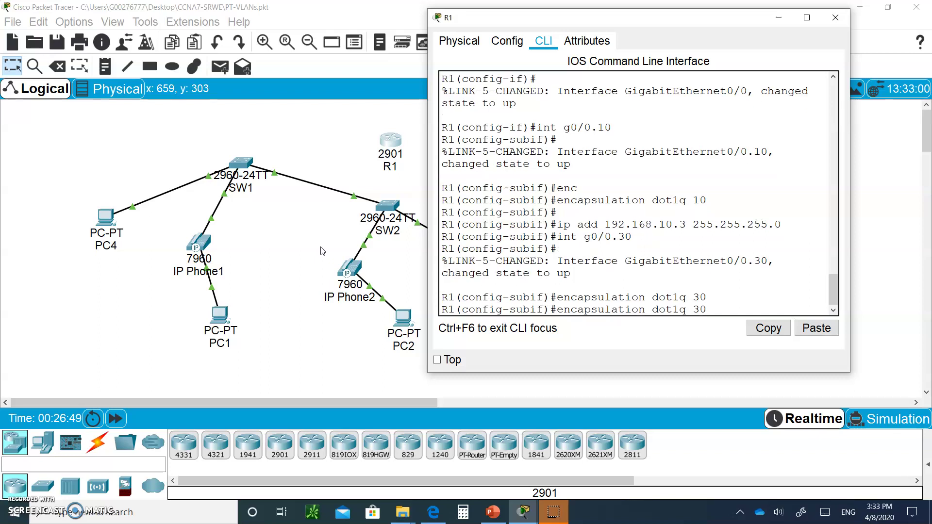
key("Up")
key("Up")
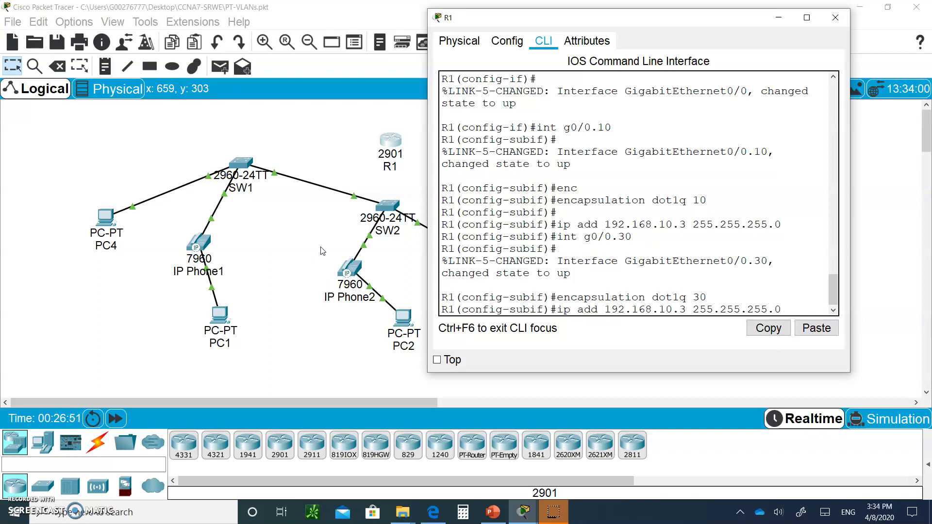
key("Left")
key("Left")
key("Left")
key("Left")
key("Left")
key("Left")
key("Left")
key("Left")
key("Left")
key("Left")
key("Left")
key("Left")
key("Left")
key("Left")
key("Left")
key("Left")
key("BackSpace")
key("BackSpace")
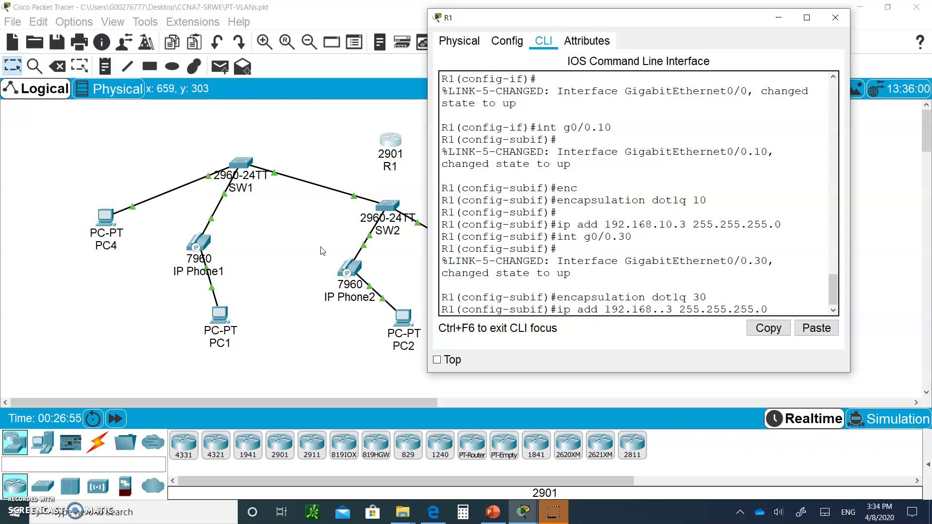
type("30")
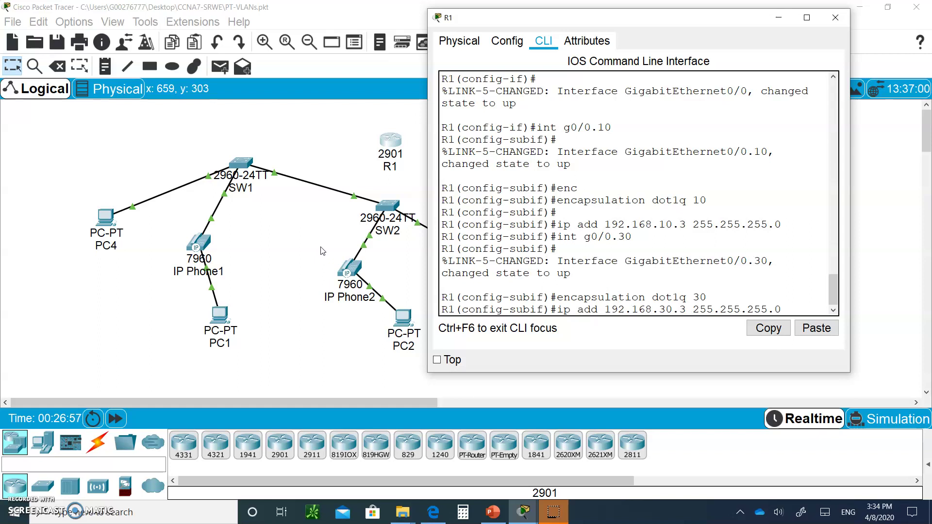
key("Return")
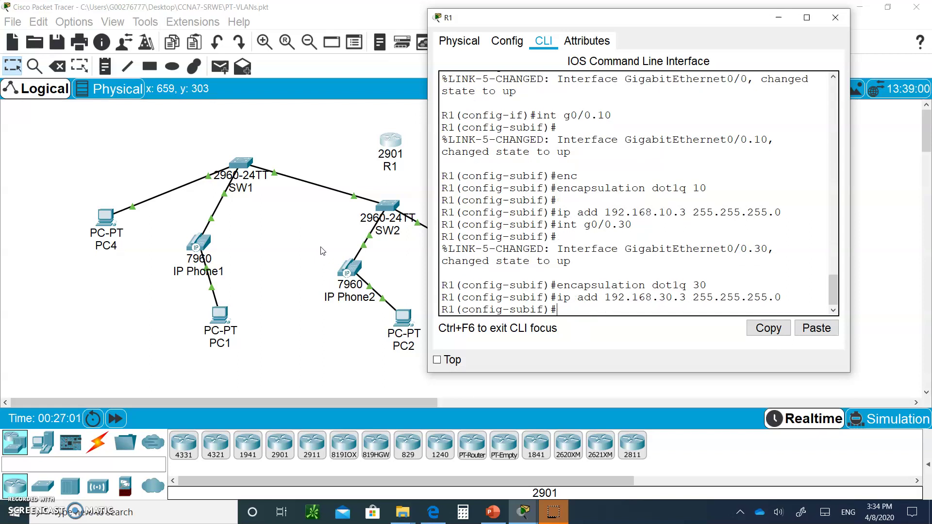
- Save R1's running configuration to startup with 'copy run start'
key("ctrl+z")
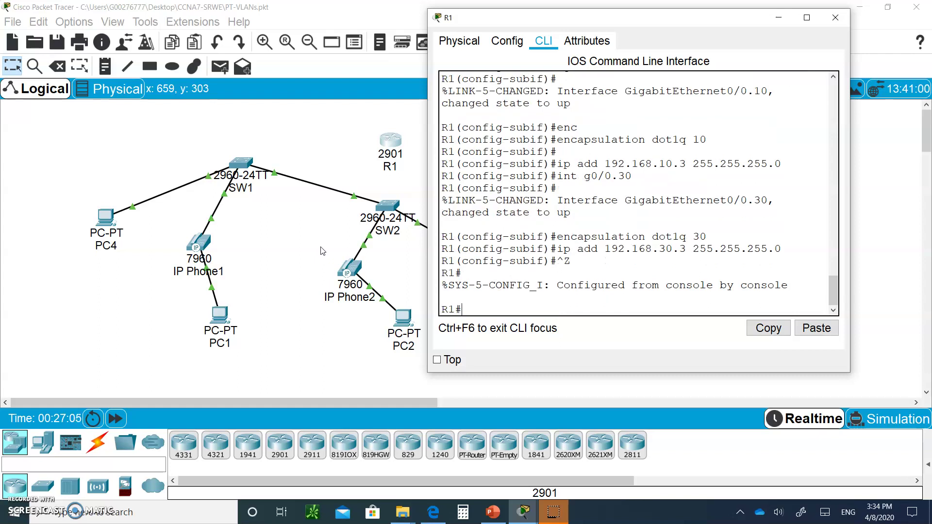
type("copy run start")
key("Return")
key("Return")
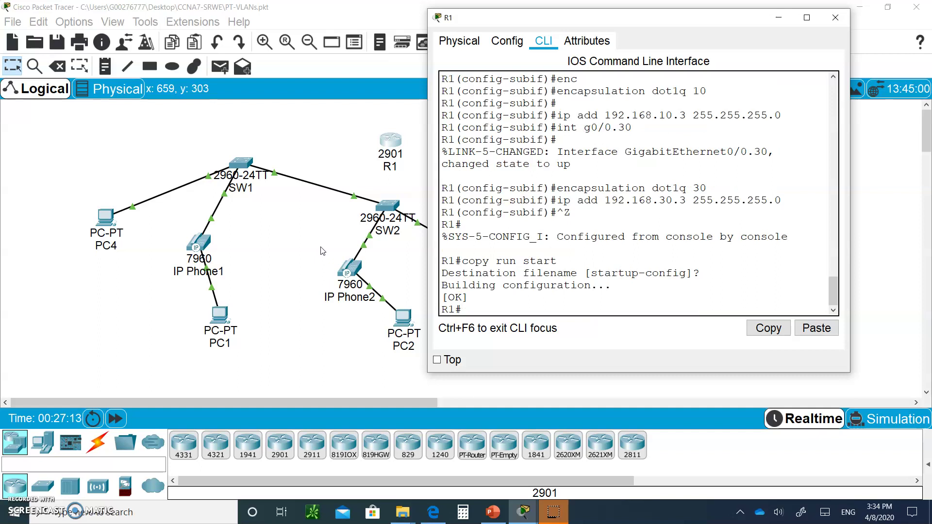
- Minimize R1's console and open SW2's device window, moved right of the topology and widened
left_click(778, 18)
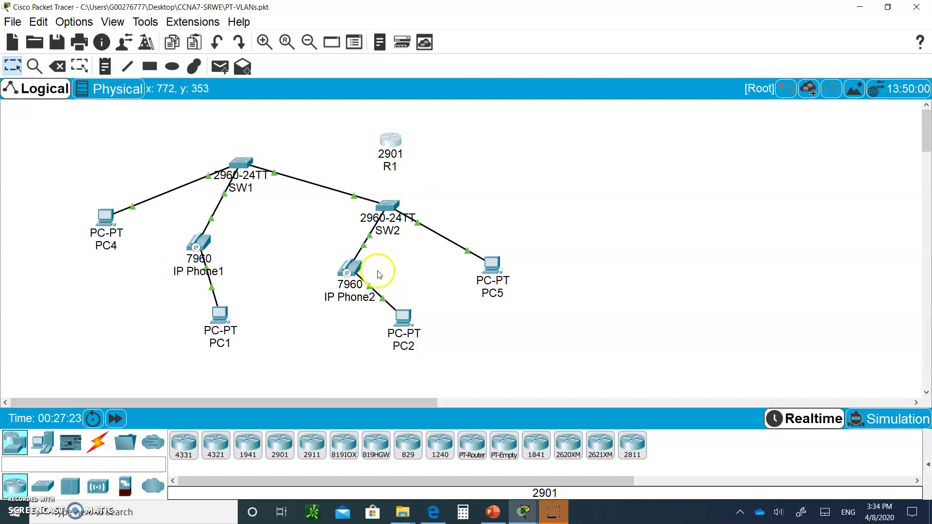
left_click(389, 206)
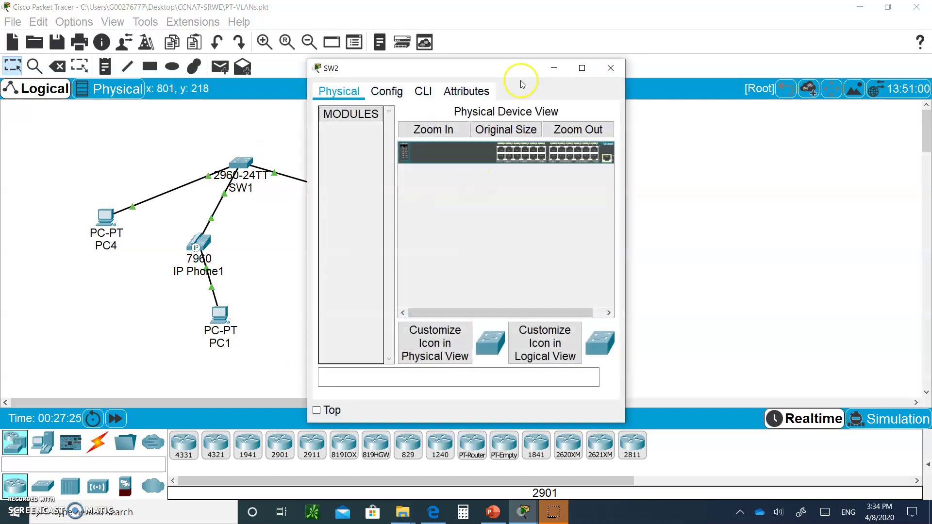
left_click_drag(499, 68, 749, 79)
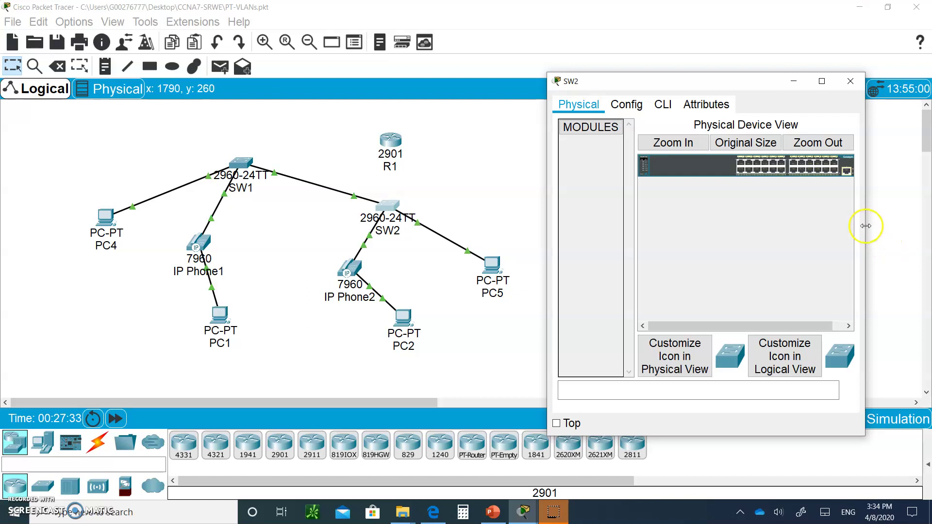
left_click_drag(865, 226, 930, 234)
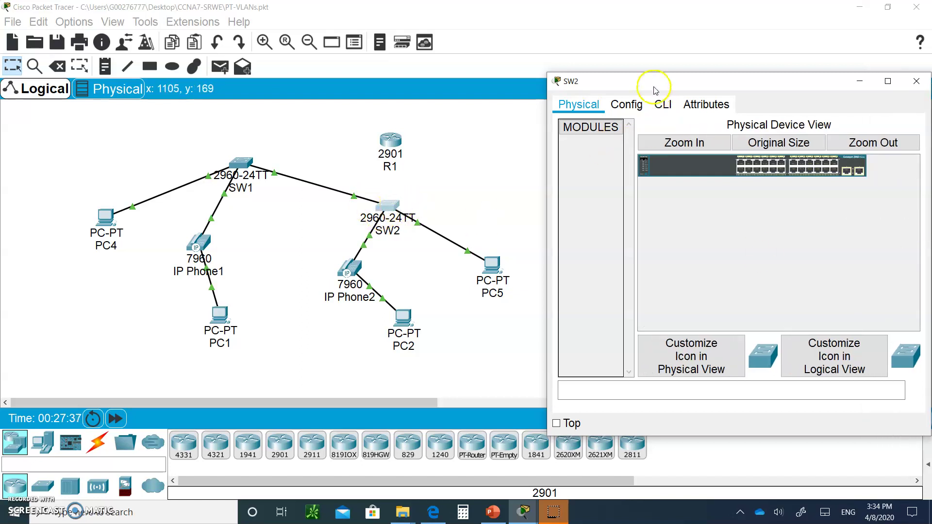
- In SW2's CLI, set FastEthernet0/4 to switchport mode trunk and return to the privileged prompt
left_click(662, 105)
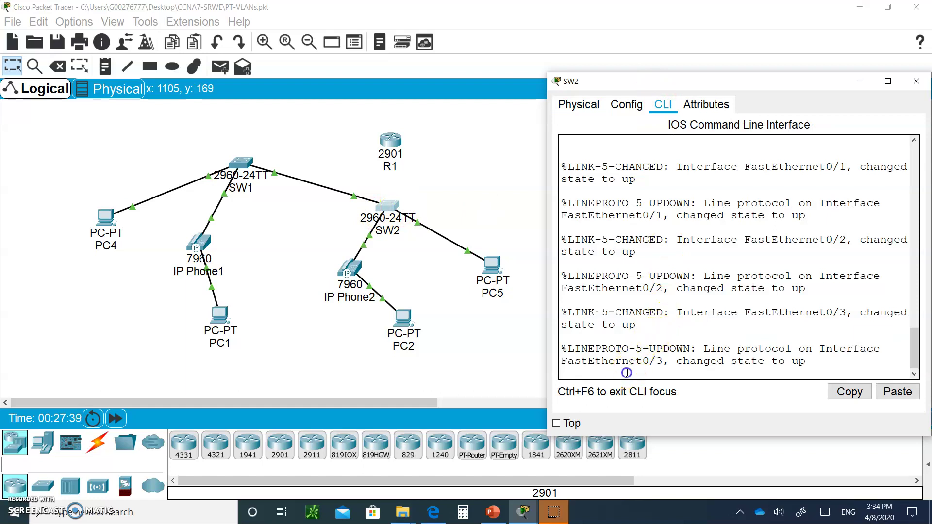
key("Return")
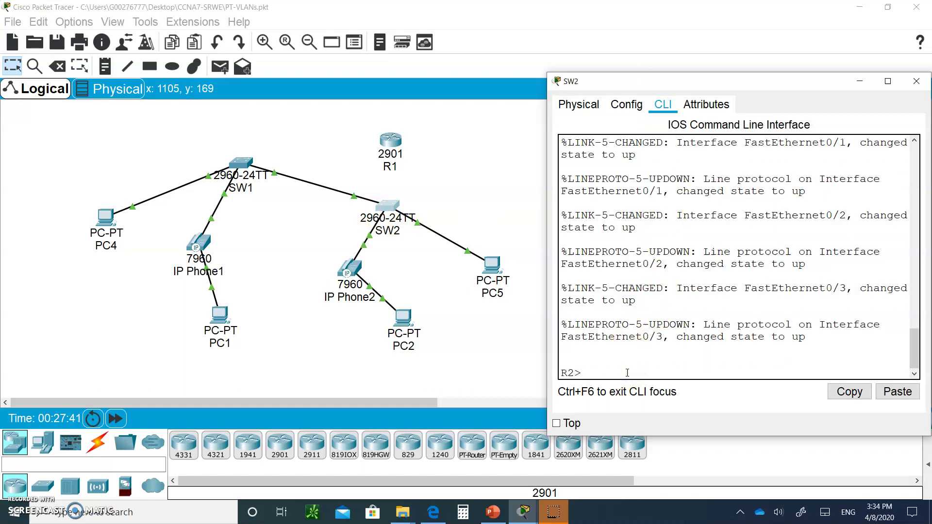
type("en")
key("Return")
type("c")
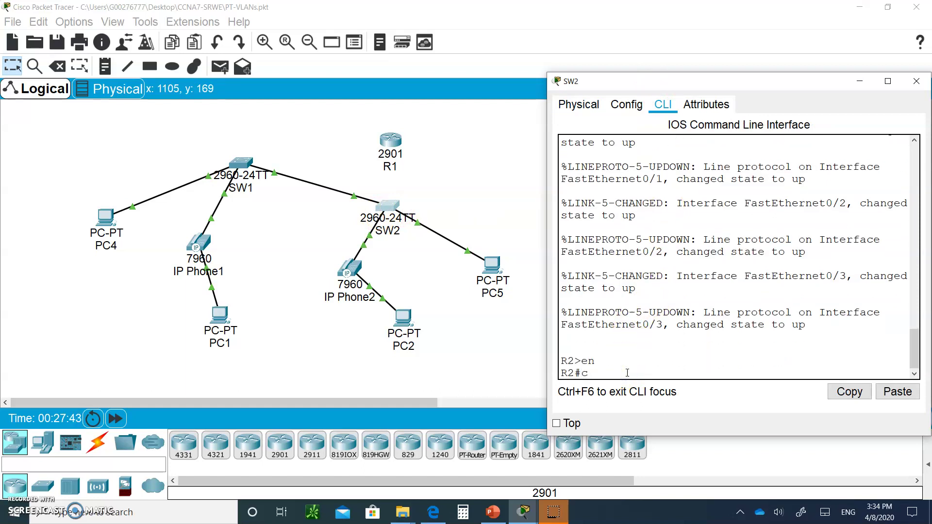
type("onfig t")
key("Return")
type("int")
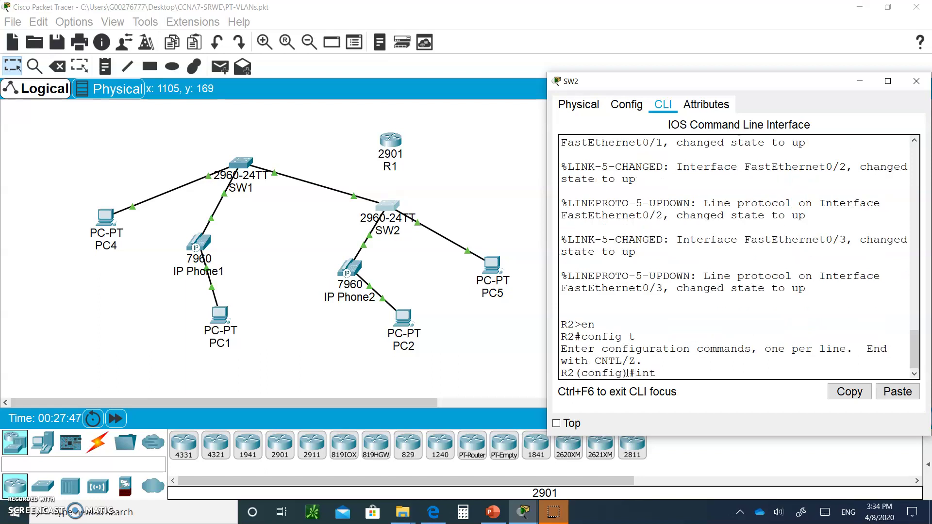
type(" fa0/4")
key("Return")
type("swi")
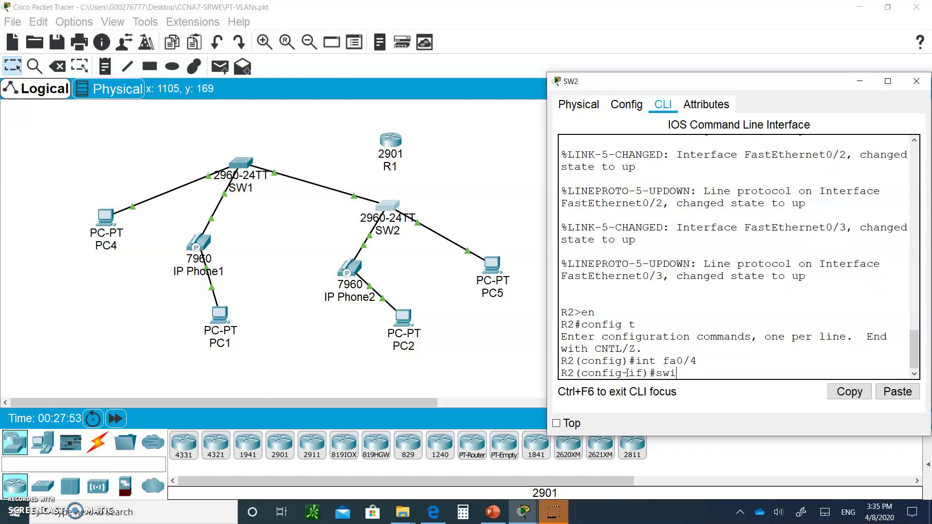
type("tchport mode trunk")
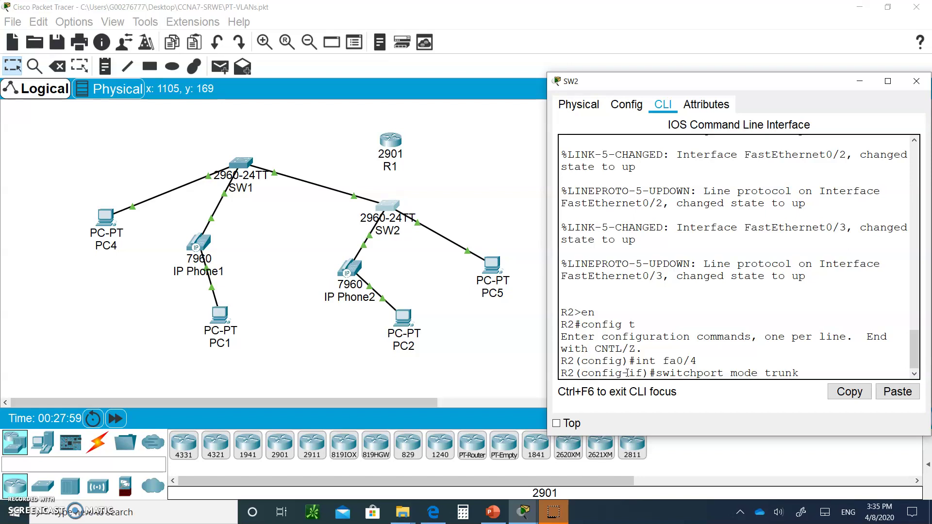
key("Return")
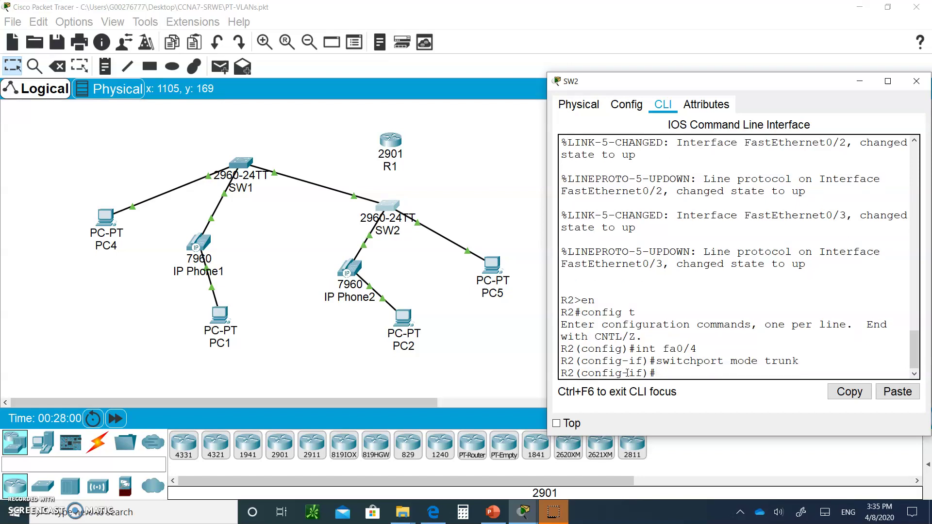
key("ctrl+z")
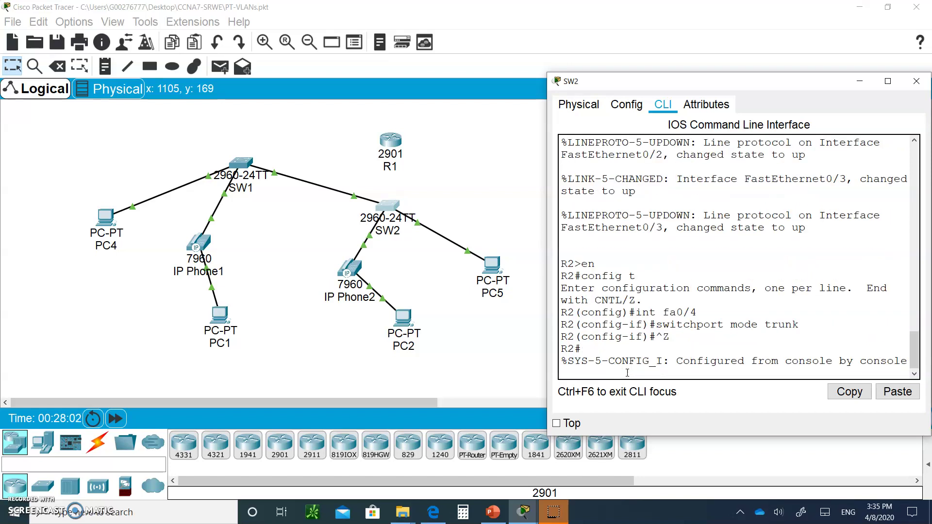
key("Return")
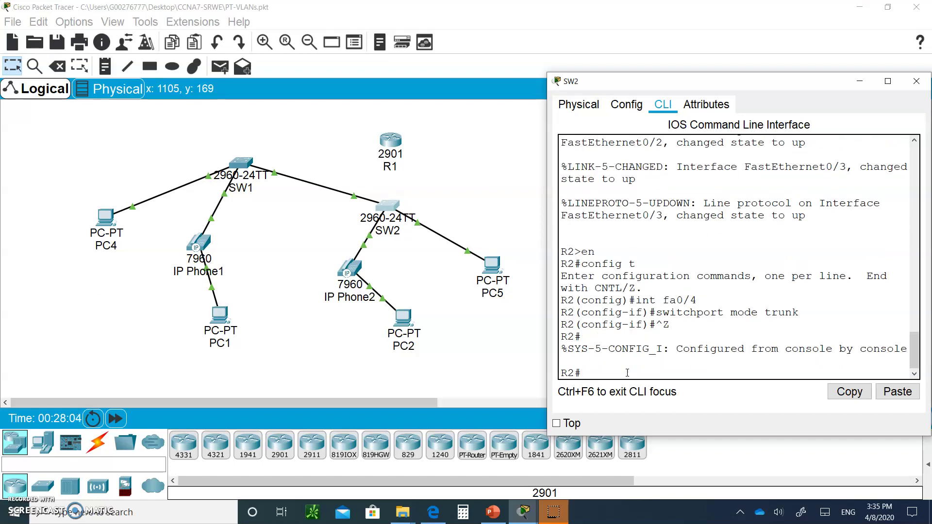
- Display SW2's VLAN brief table (students 10, voice 20, faculty 30), resizing the console to fit
type("sh vlan brief")
key("Return")
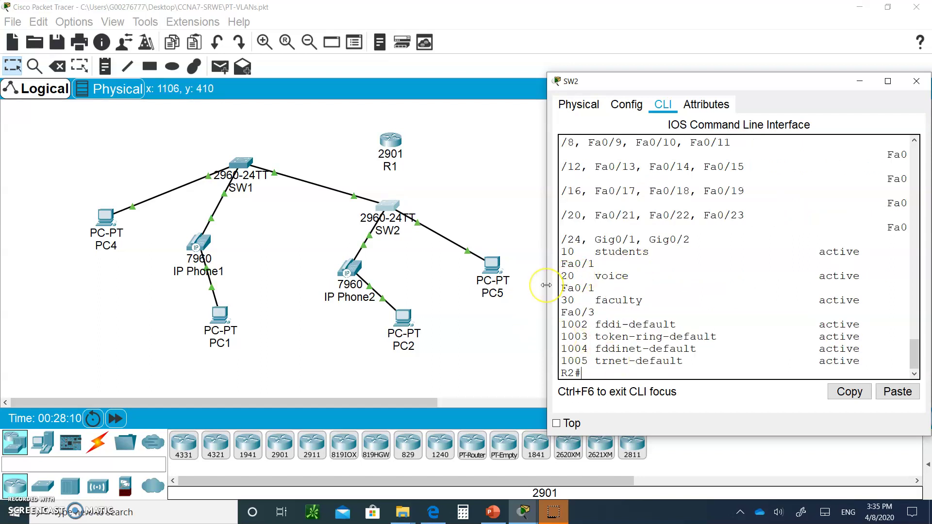
left_click_drag(546, 286, 321, 350)
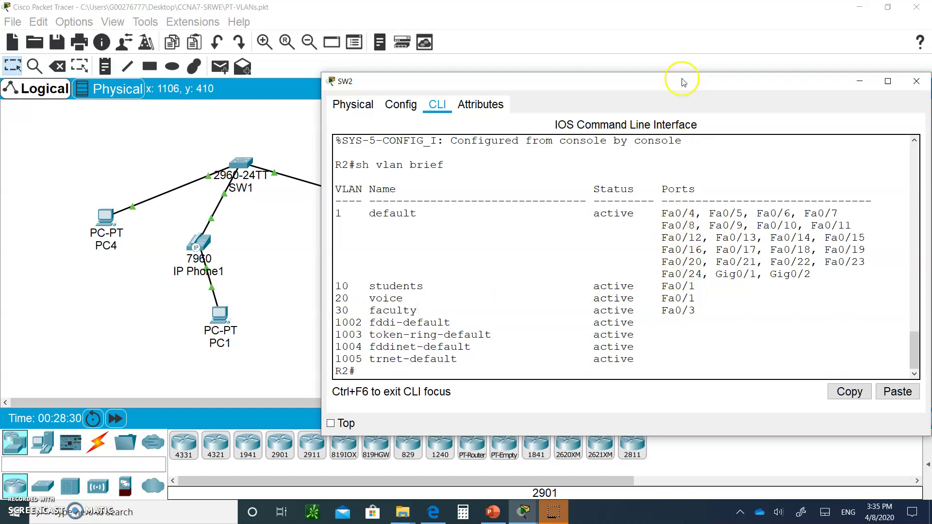
left_click_drag(655, 88, 544, 109)
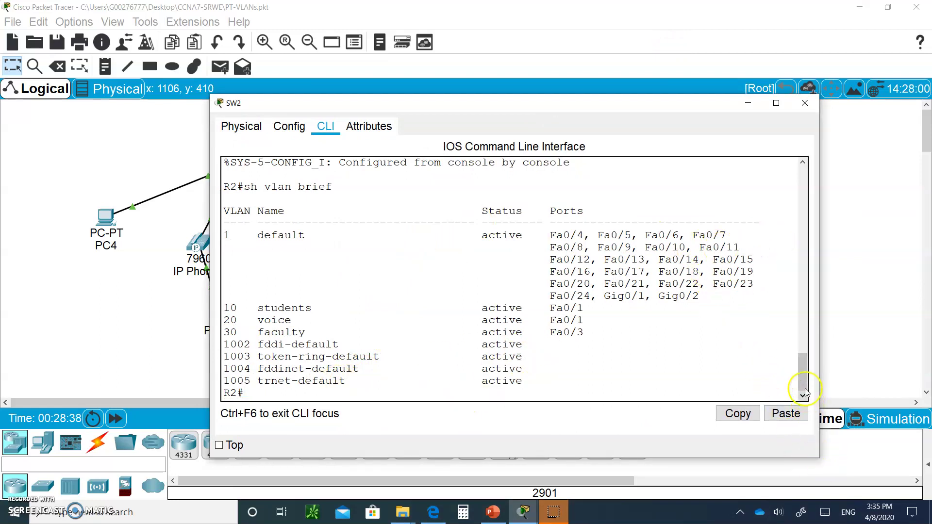
left_click(799, 374)
left_click_drag(798, 374, 796, 349)
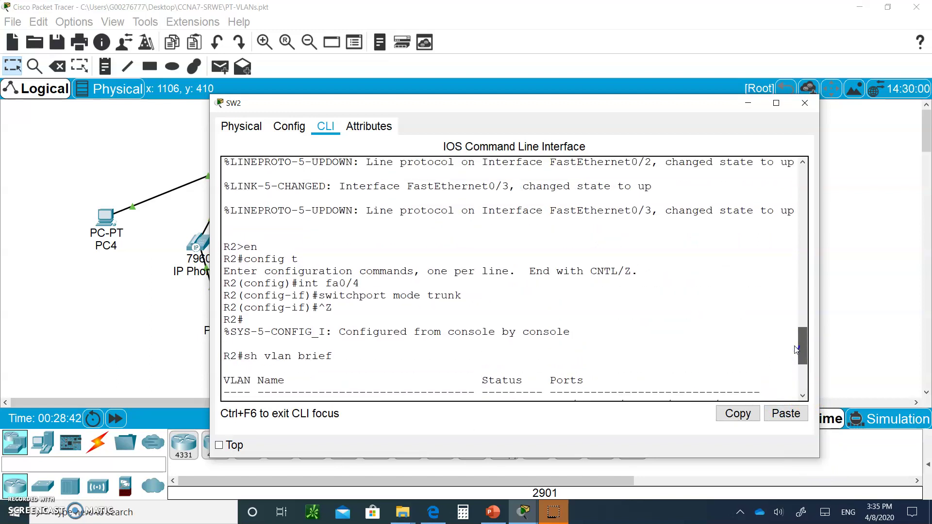
left_click_drag(796, 350, 795, 352)
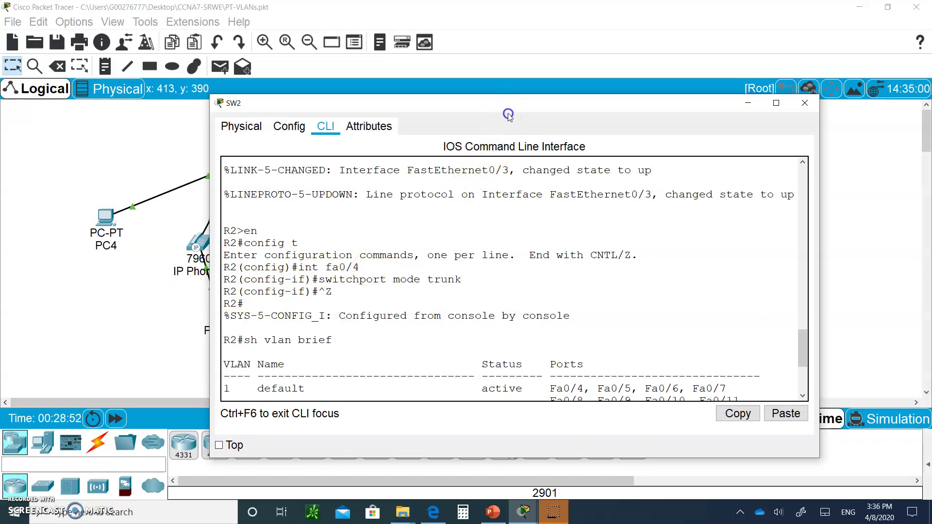
left_click_drag(505, 110, 550, 267)
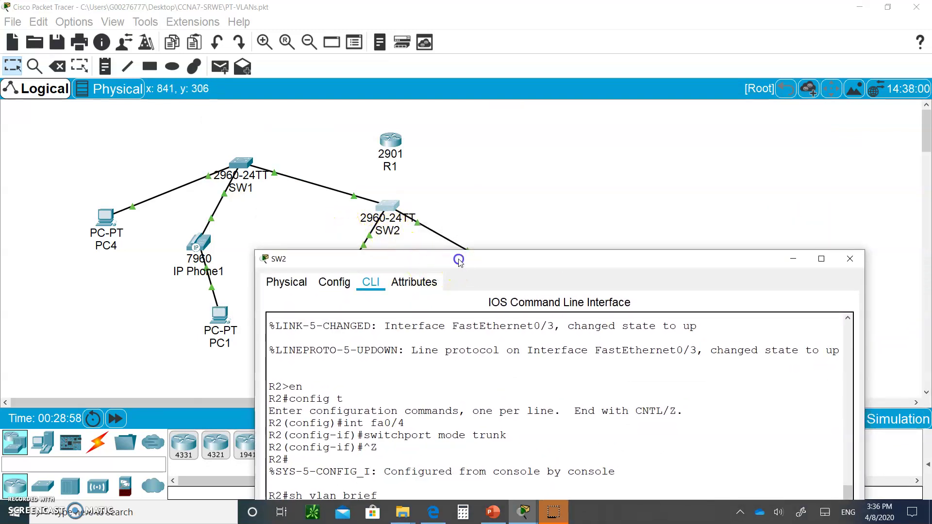
left_click_drag(461, 260, 471, 73)
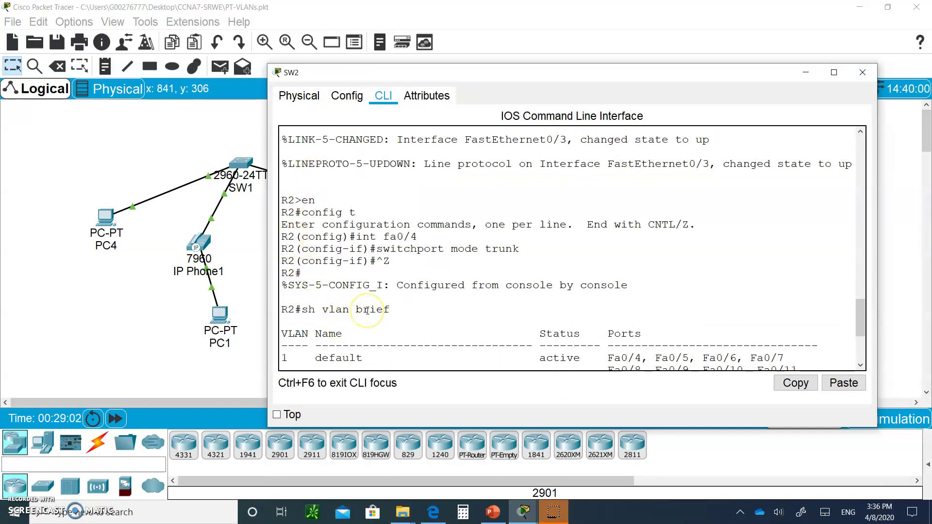
- Change the switch's hostname from R2 to SW2
key("Return")
type("config t")
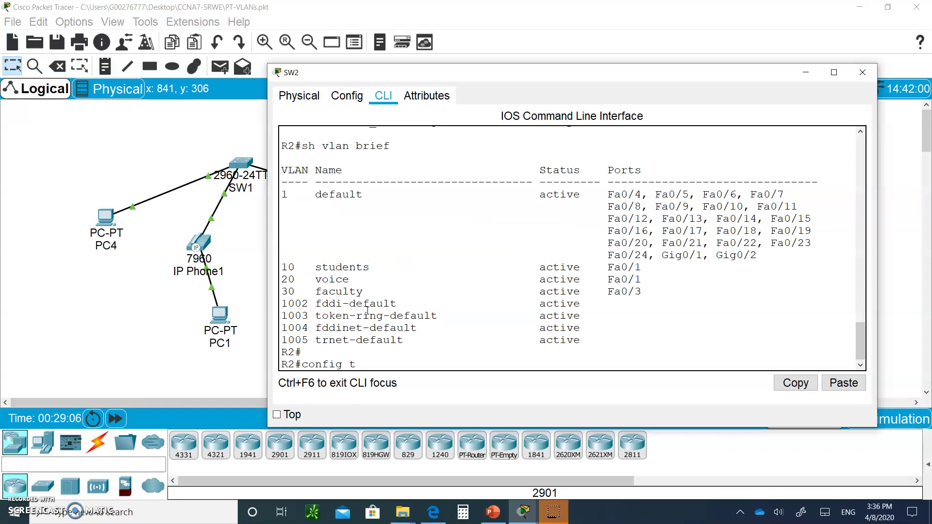
key("Return")
type("ho")
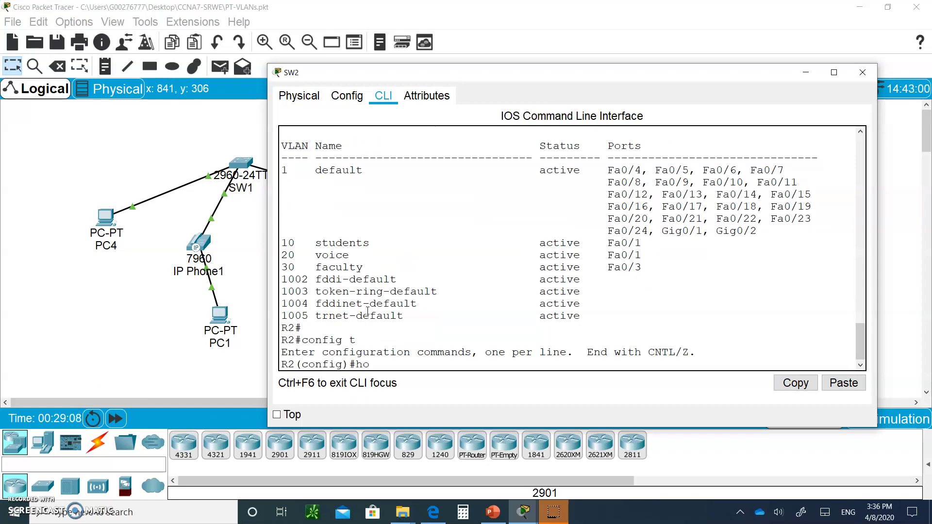
type("stname SW2")
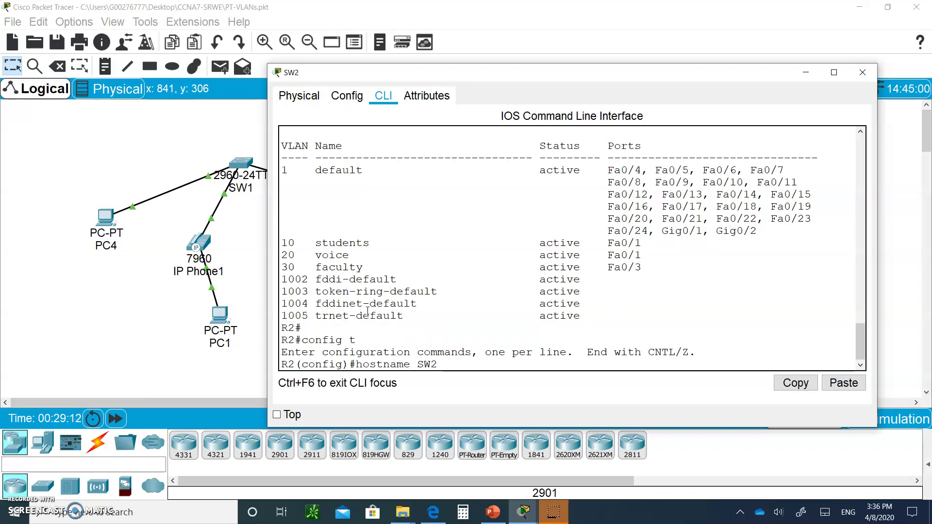
key("Return")
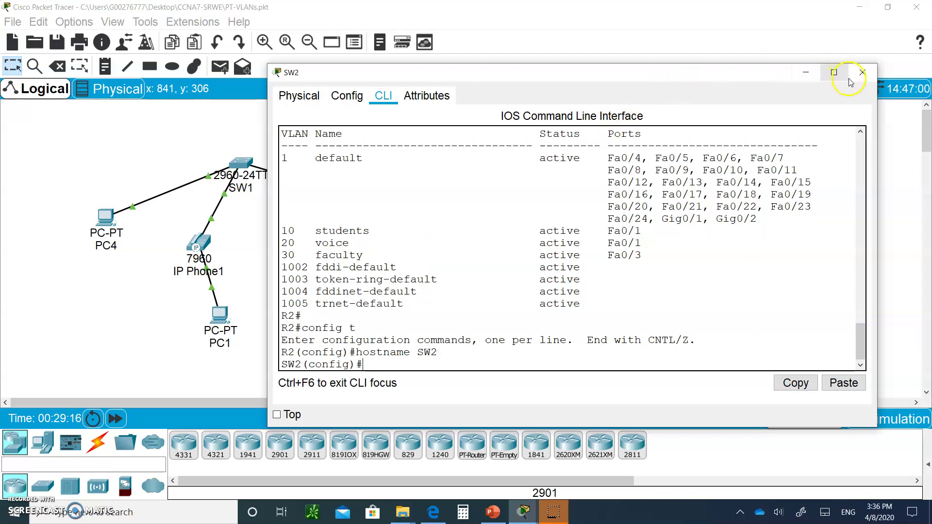
- Close SW2's window and cable SW2 FastEthernet0/5 to R1 GigabitEthernet0/0 with copper straight-through
left_click(863, 73)
left_click(97, 442)
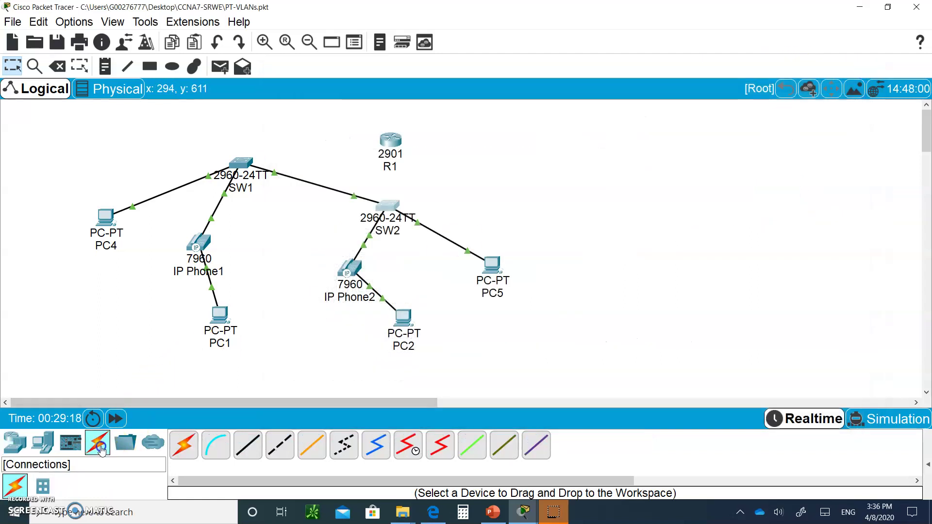
left_click(248, 446)
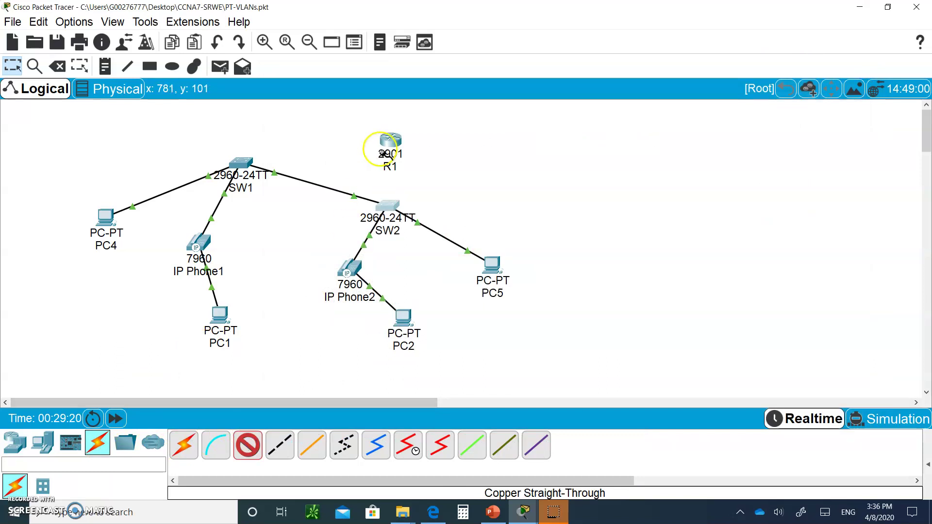
left_click(388, 201)
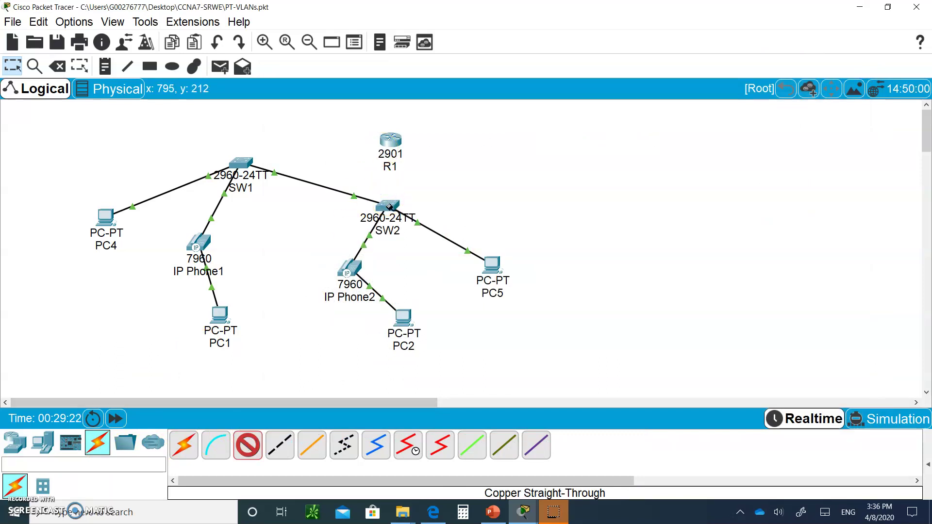
left_click(456, 38)
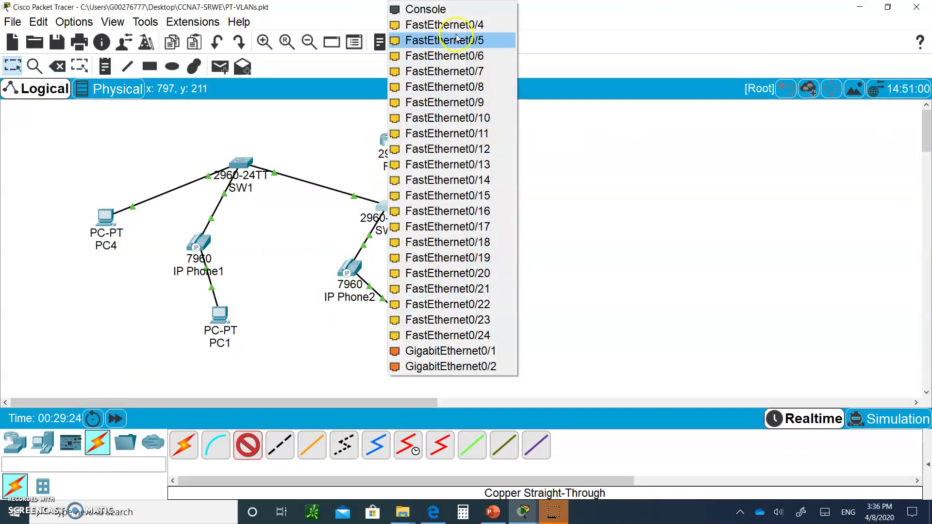
left_click(439, 25)
left_click(389, 142)
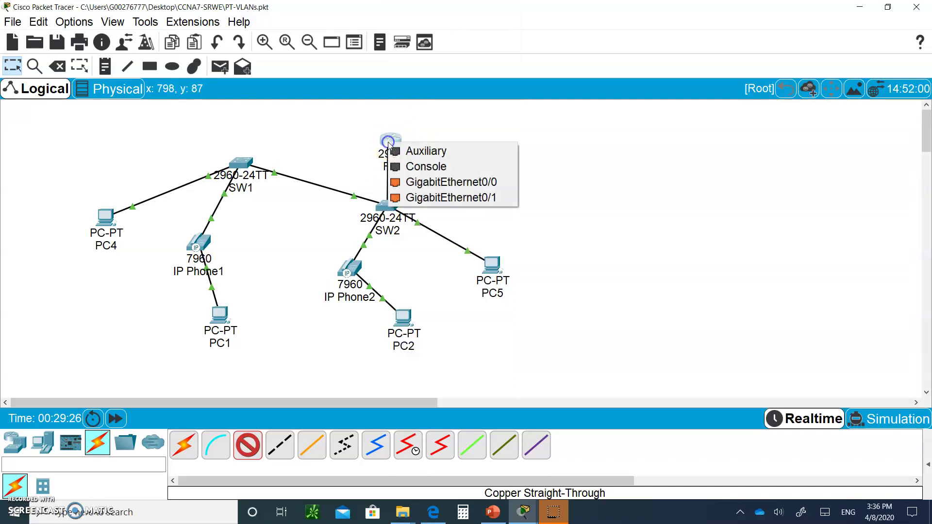
left_click(458, 182)
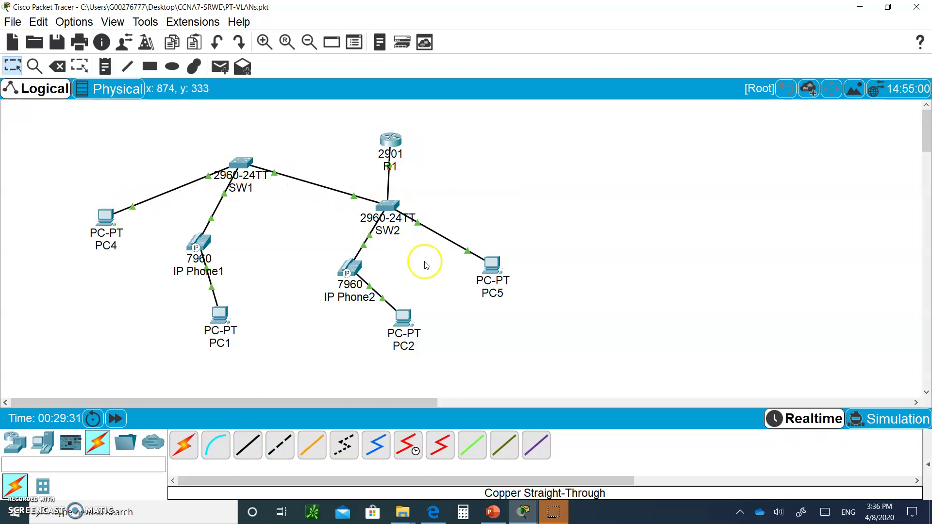
- Open PC4's command prompt and move R1 up and to the right
left_click(112, 224)
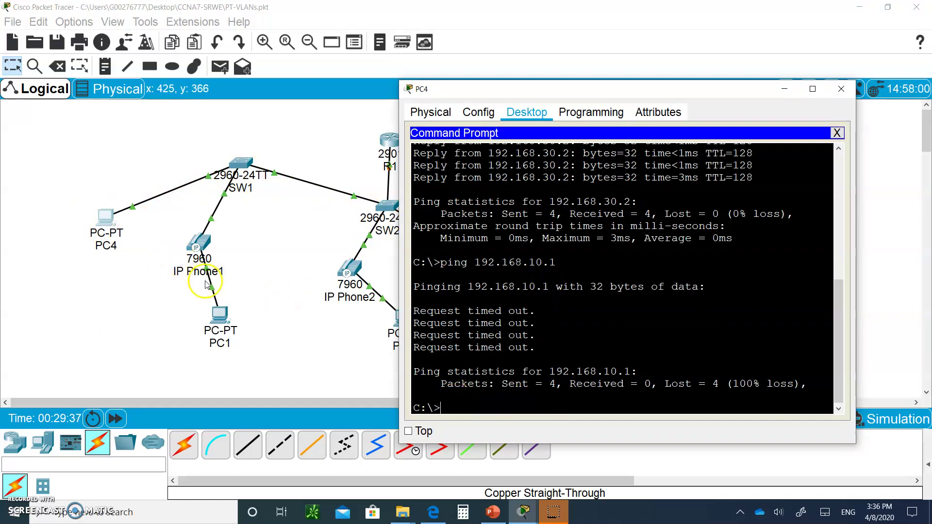
left_click_drag(662, 92, 770, 131)
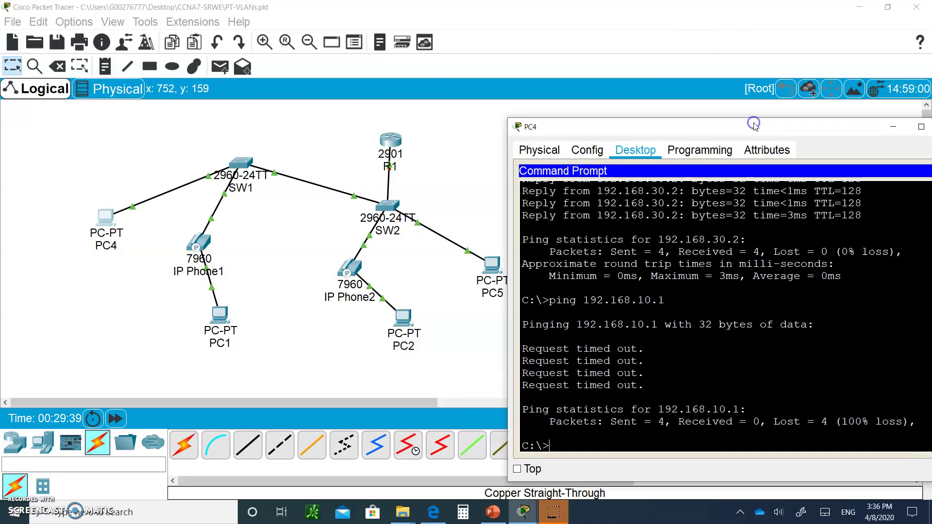
left_click_drag(393, 141, 434, 132)
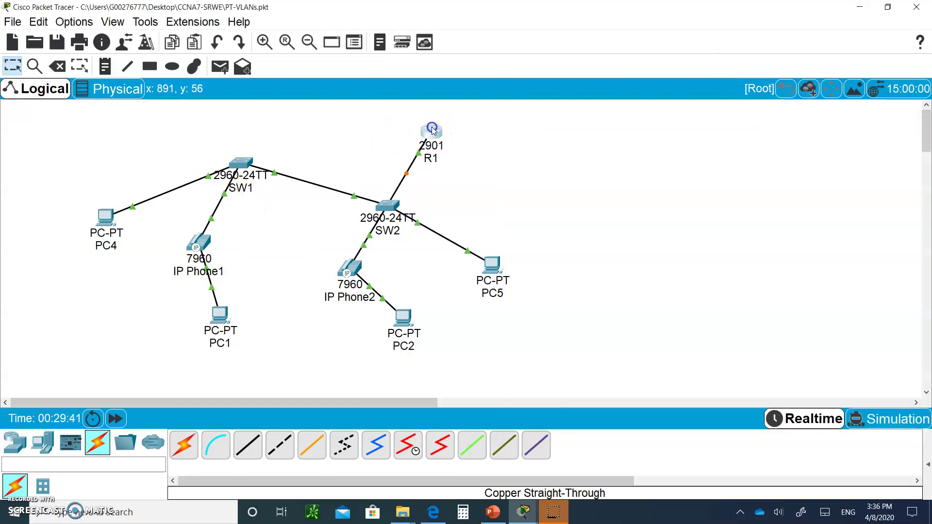
- Rerun PC4's ping to 192.168.10.1, which still times out
left_click(115, 217)
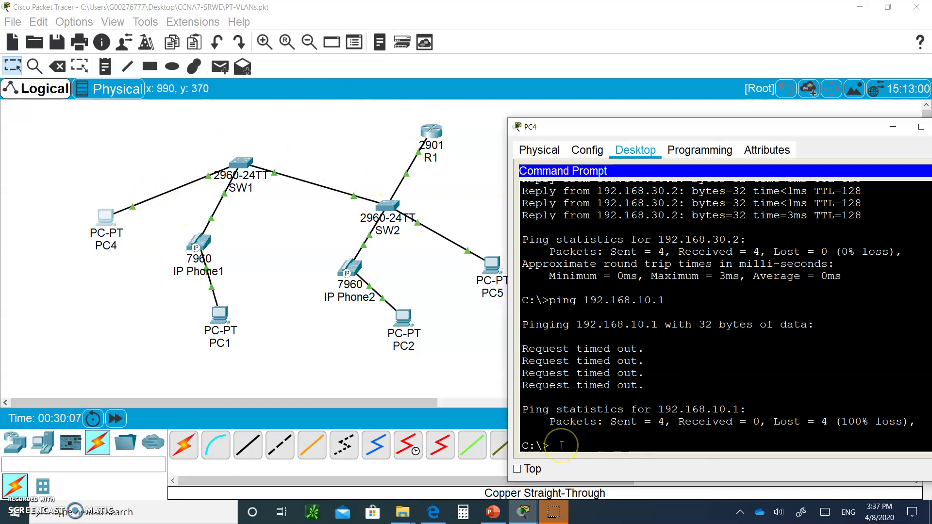
key("Up")
key("Return")
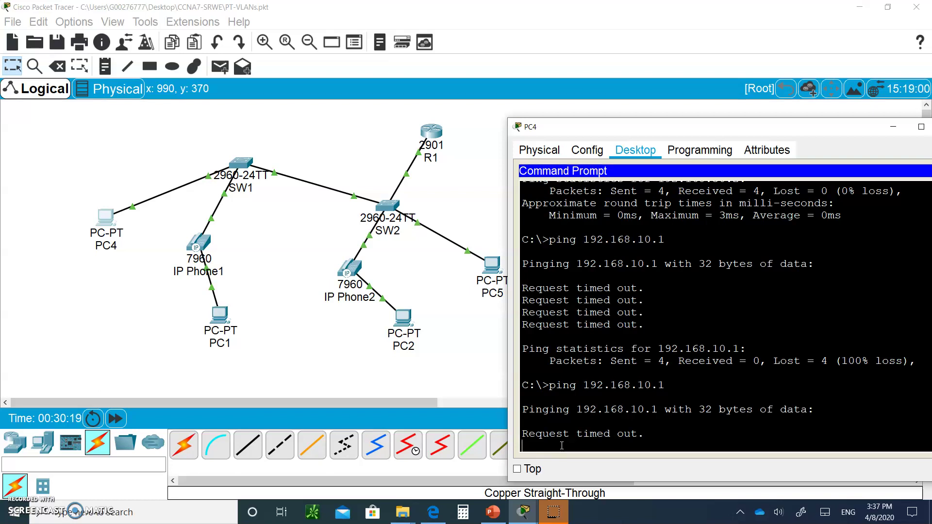
left_click(562, 436)
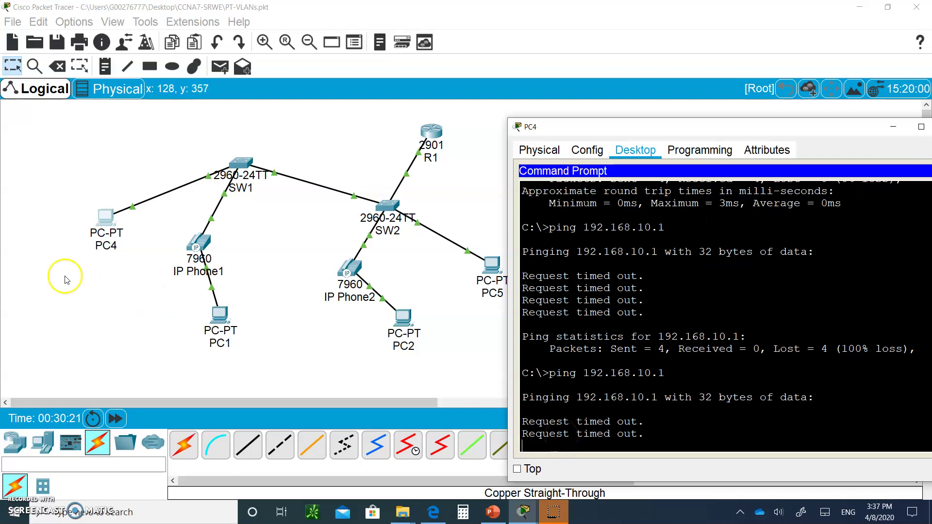
left_click(105, 224)
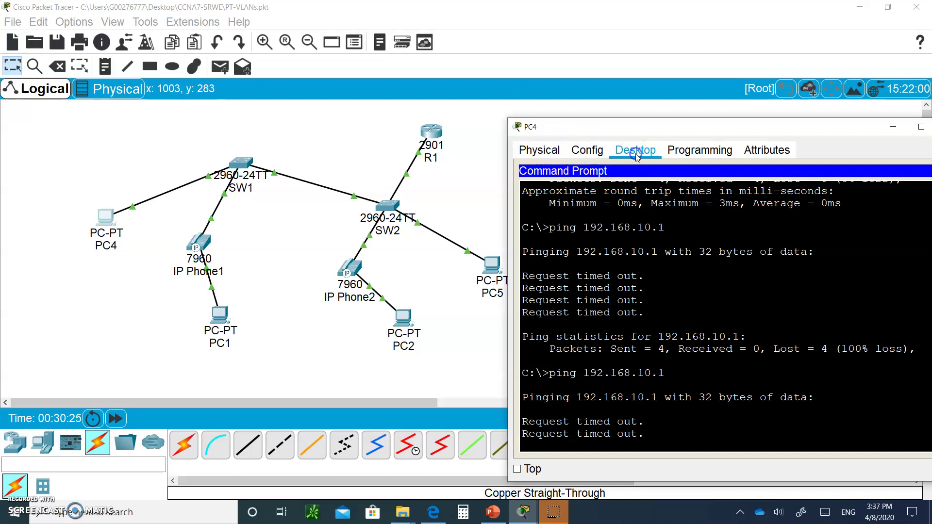
- Set PC4's default gateway to 192.168.30.3
left_click_drag(745, 123, 497, 84)
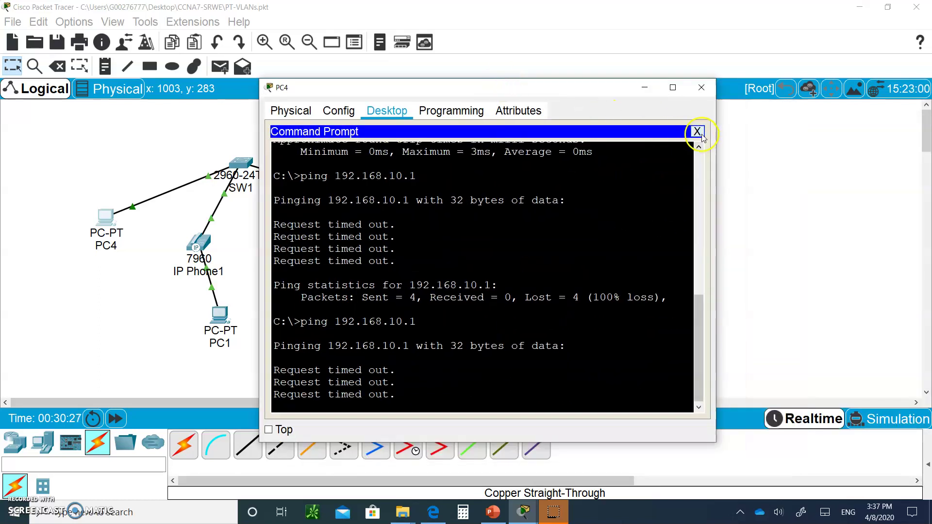
left_click(697, 132)
left_click(335, 131)
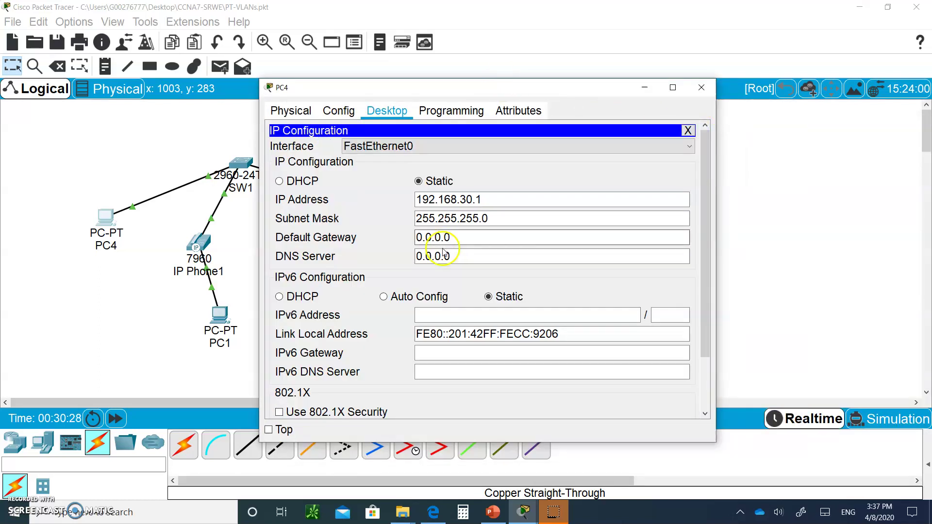
left_click_drag(461, 236, 322, 238)
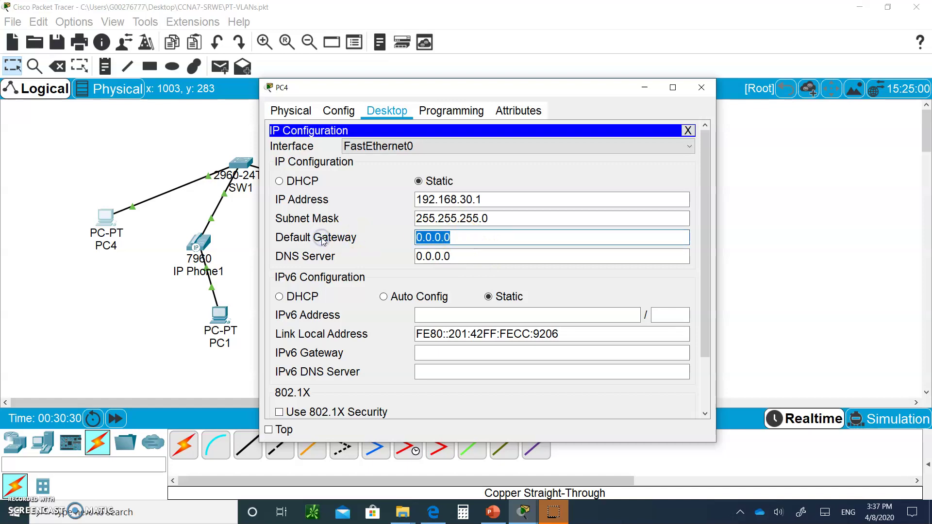
type("192.168.10.3")
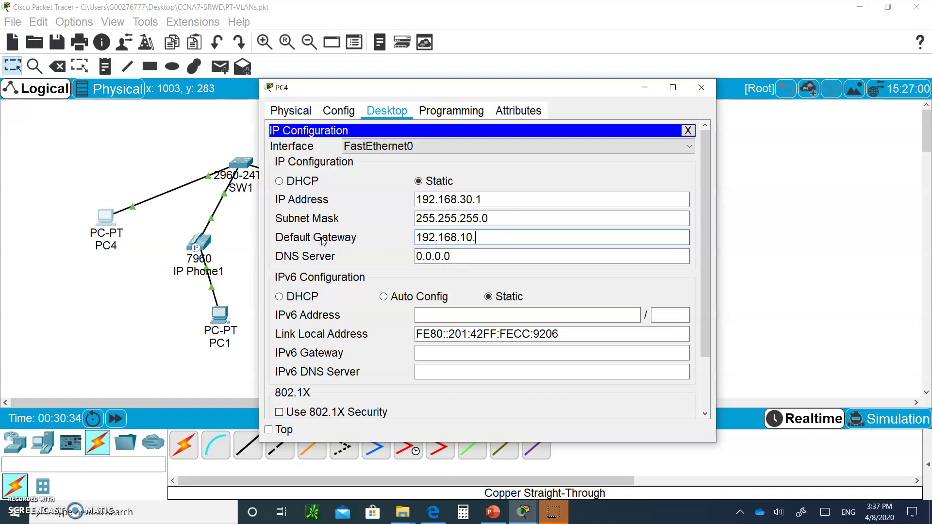
left_click(705, 88)
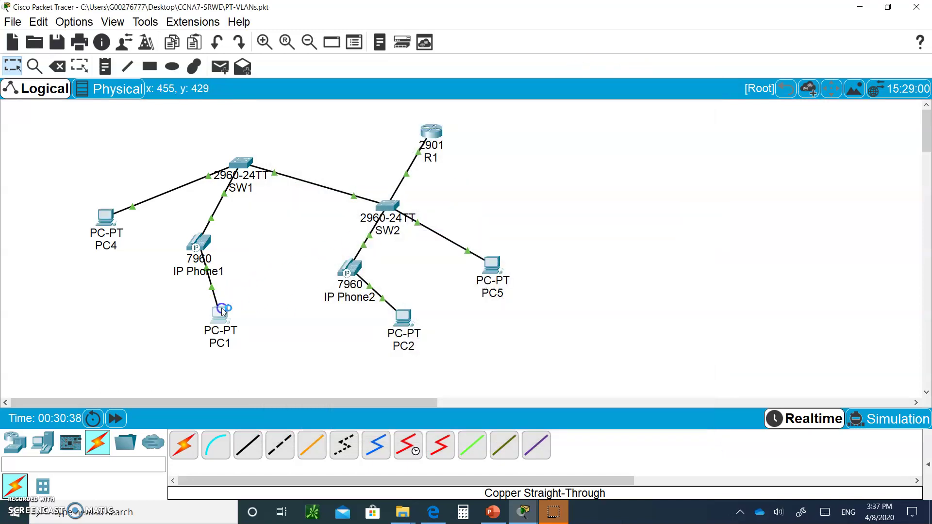
- Set PC1's default gateway to 192.168.10.3
left_click(220, 315)
left_click(363, 134)
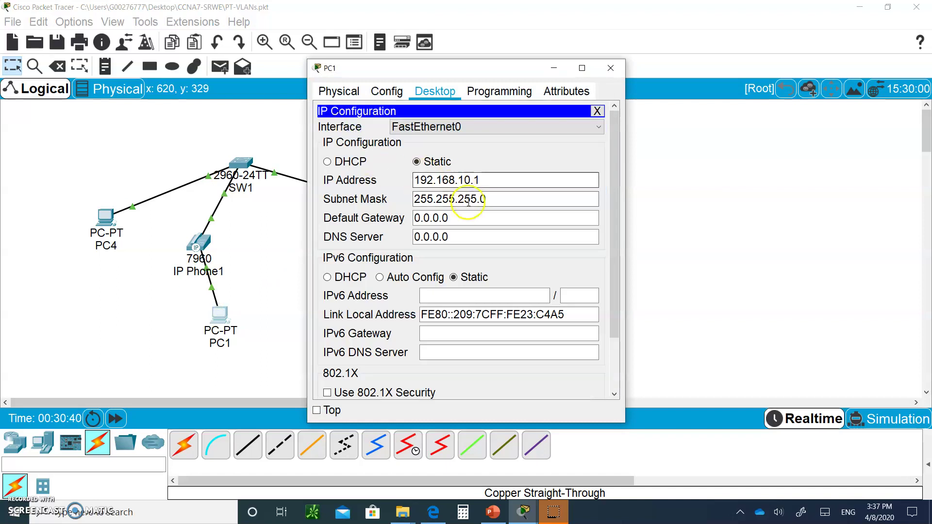
left_click_drag(449, 218, 324, 222)
type("192.168.10.3")
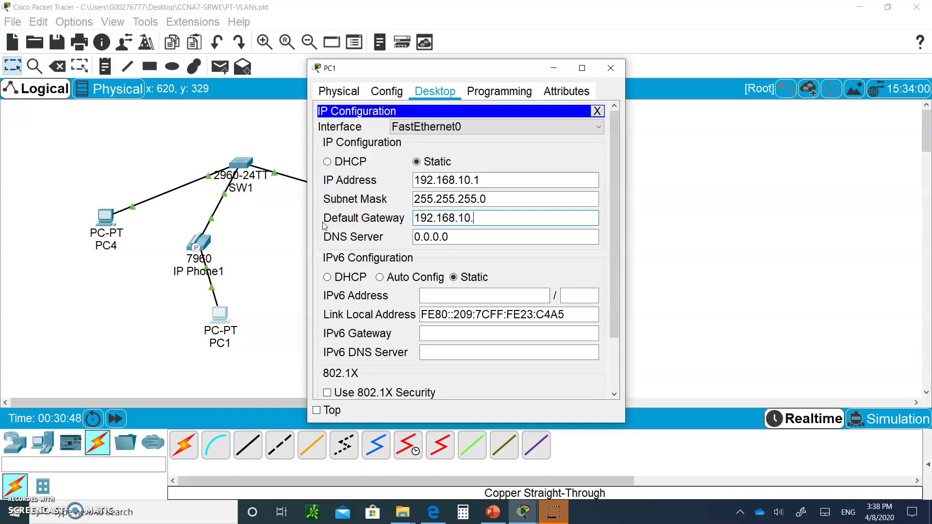
left_click(611, 67)
- Correct PC4's default gateway value so it reads 192.168.30.3
left_click(97, 217)
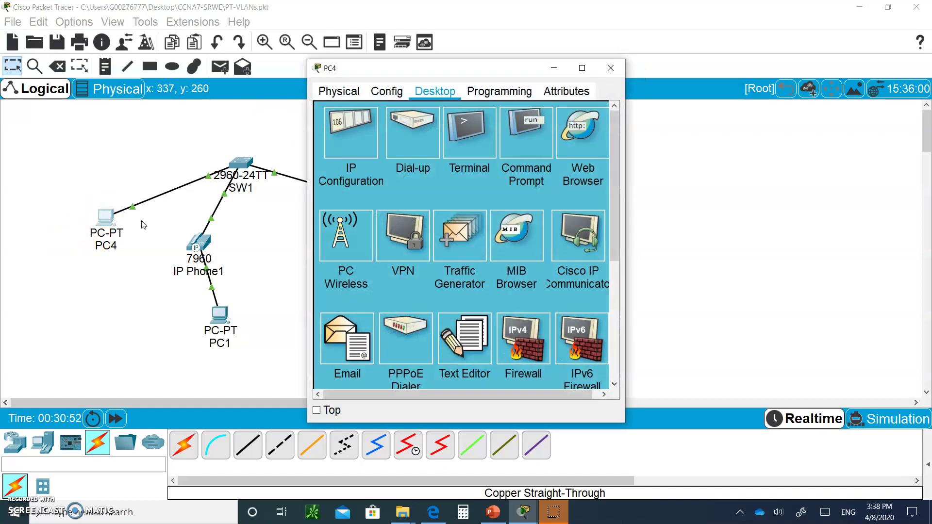
left_click(350, 139)
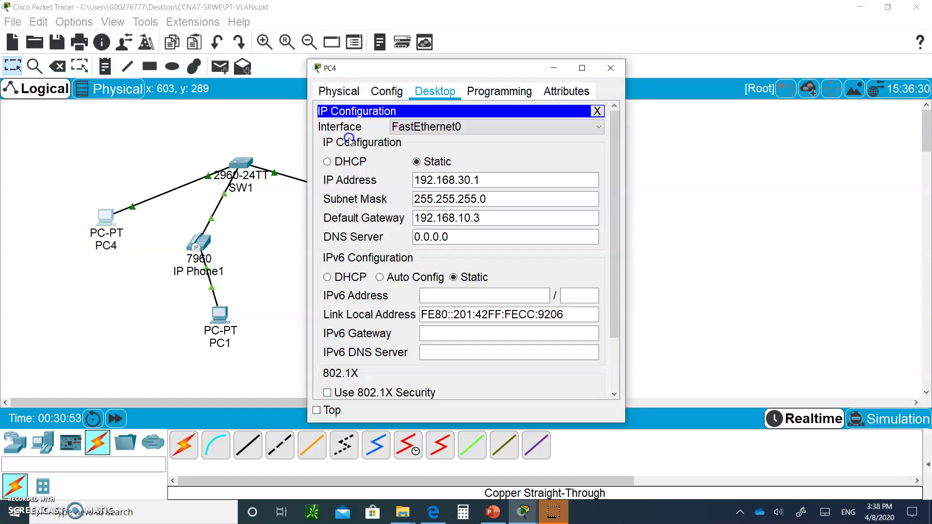
left_click(465, 218)
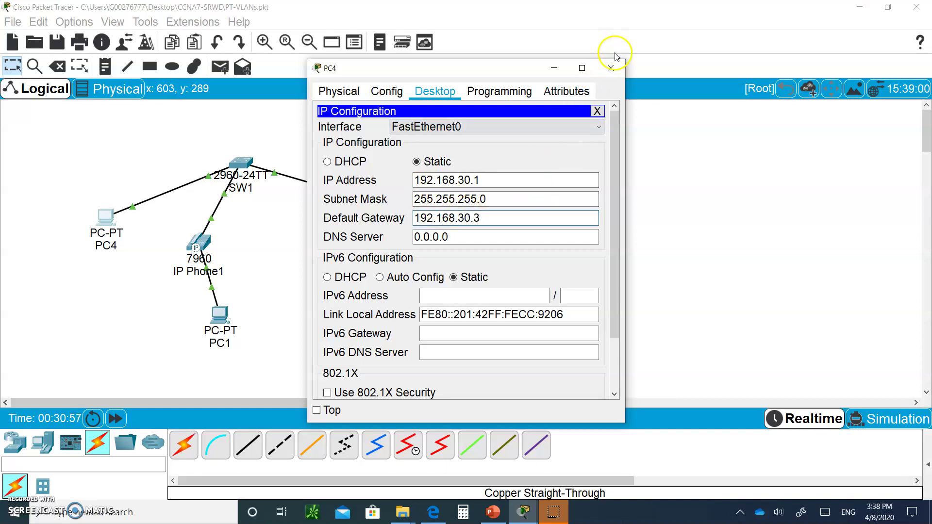
left_click(611, 69)
- Set PC5's default gateway to 192.168.30.3
left_click(493, 266)
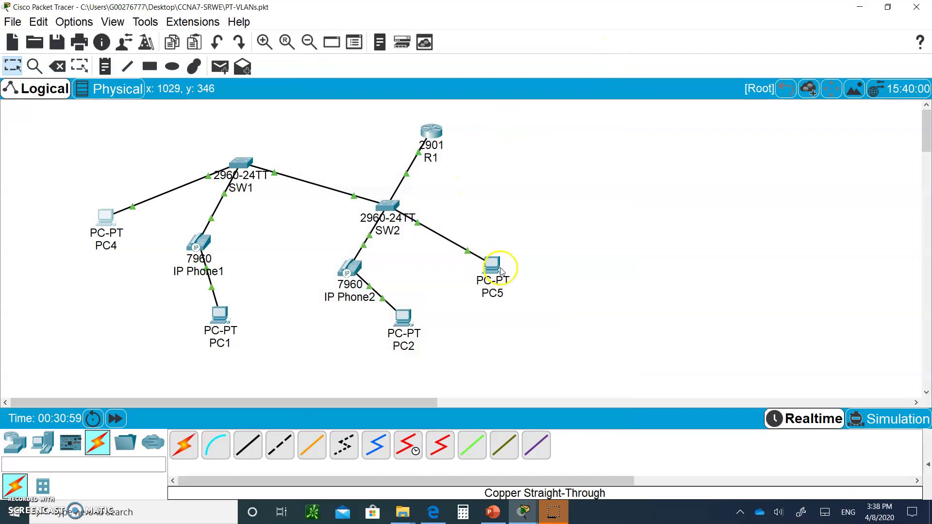
left_click(435, 91)
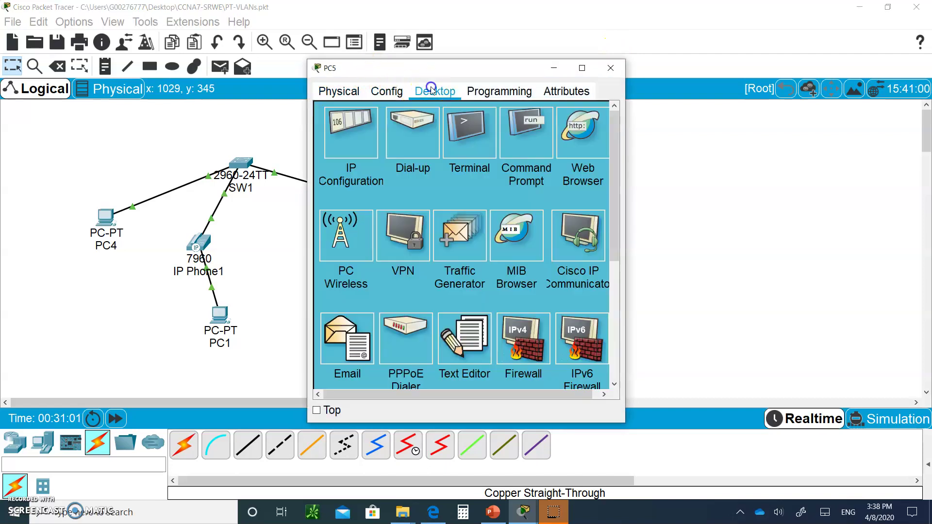
left_click(357, 134)
left_click_drag(464, 218, 316, 214)
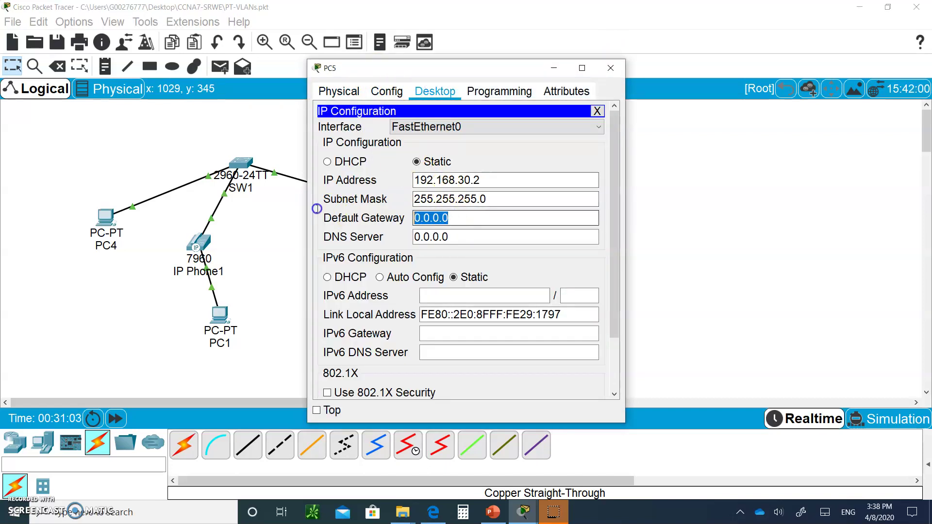
type("192.168.30.3")
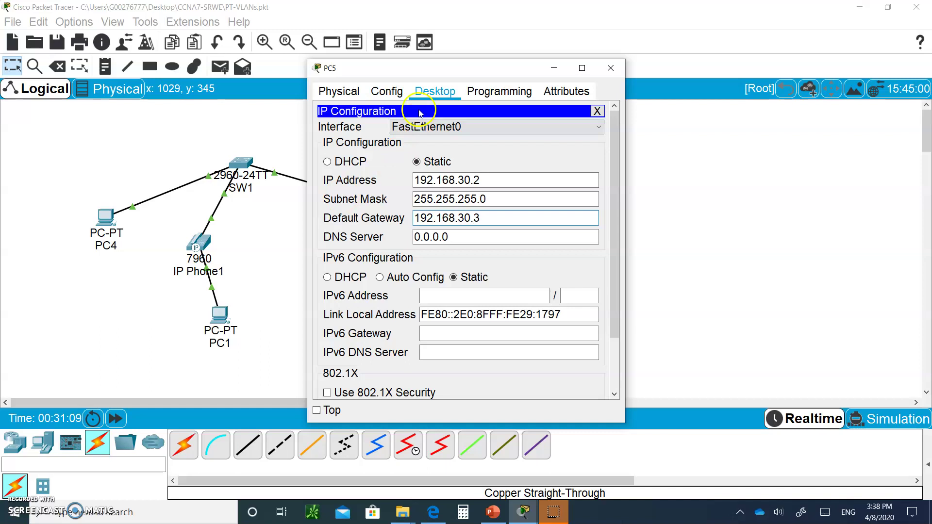
left_click(611, 67)
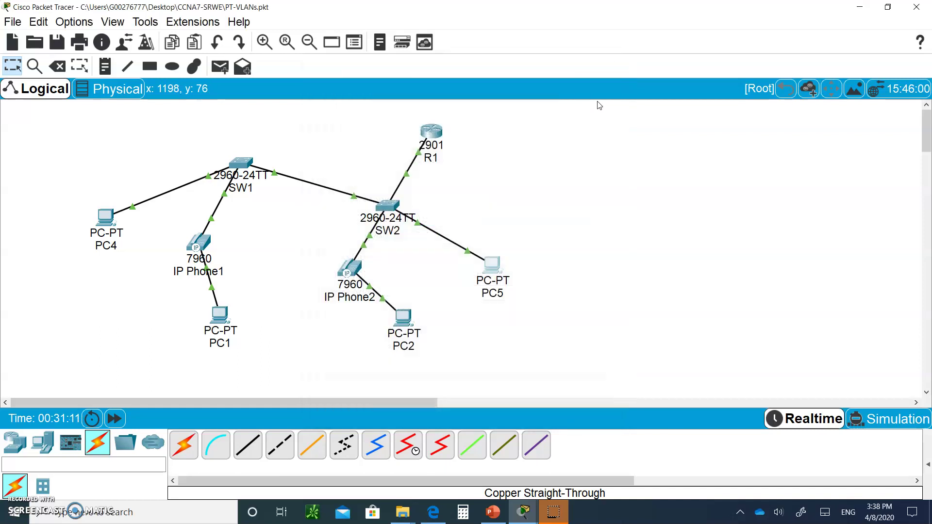
- Enter 192.168.10.3 as PC2's default gateway
left_click(405, 322)
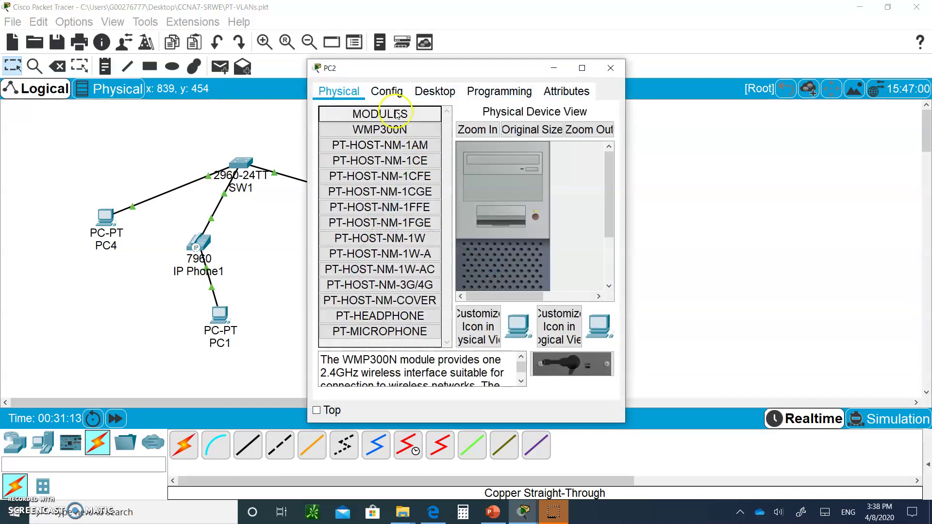
left_click(435, 91)
left_click(354, 137)
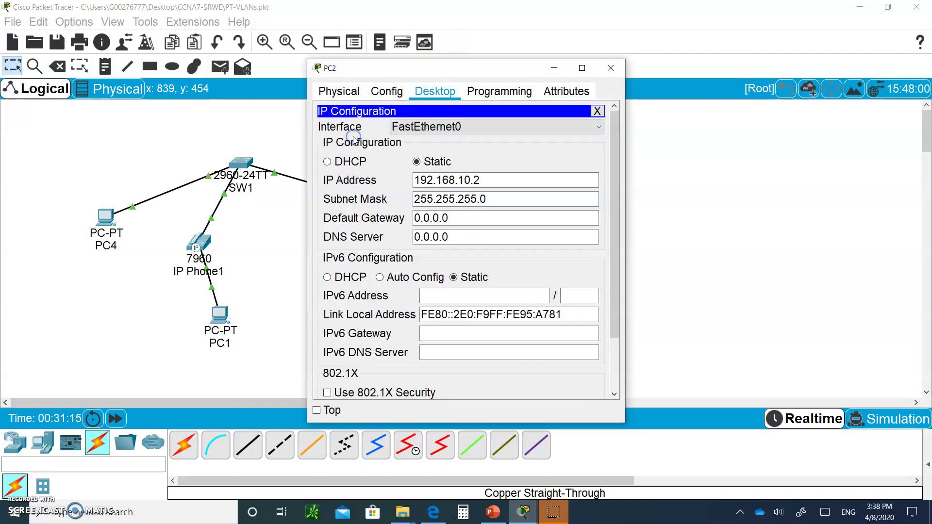
left_click(450, 221)
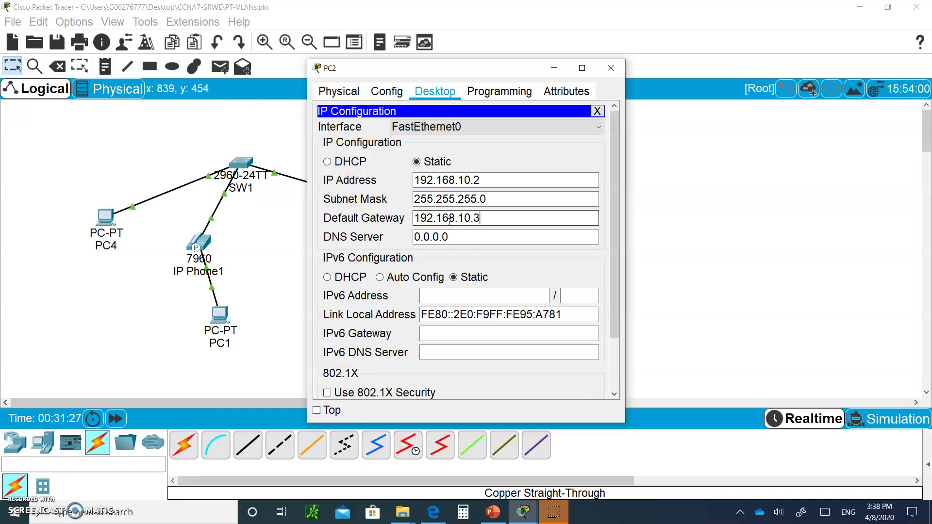
- From PC4's command prompt, ping 192.168.10.1 and get three of four replies
left_click(611, 68)
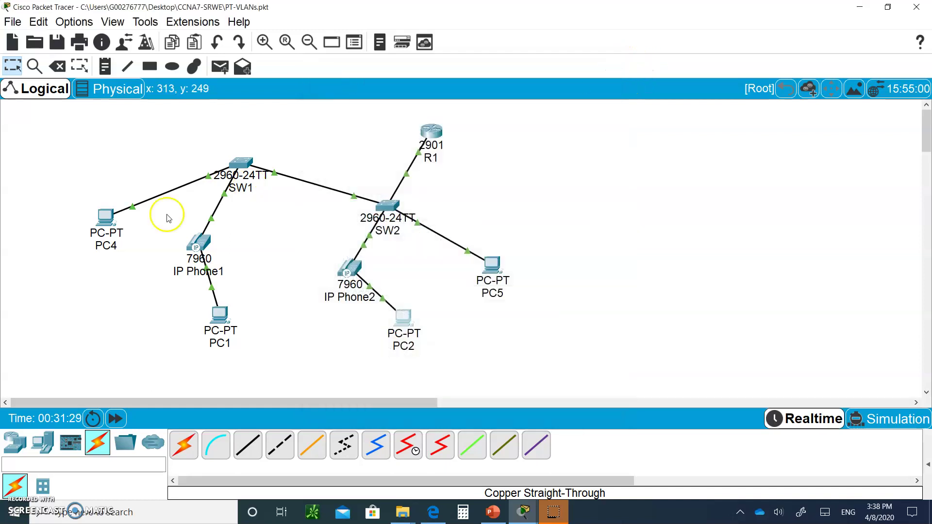
left_click(104, 215)
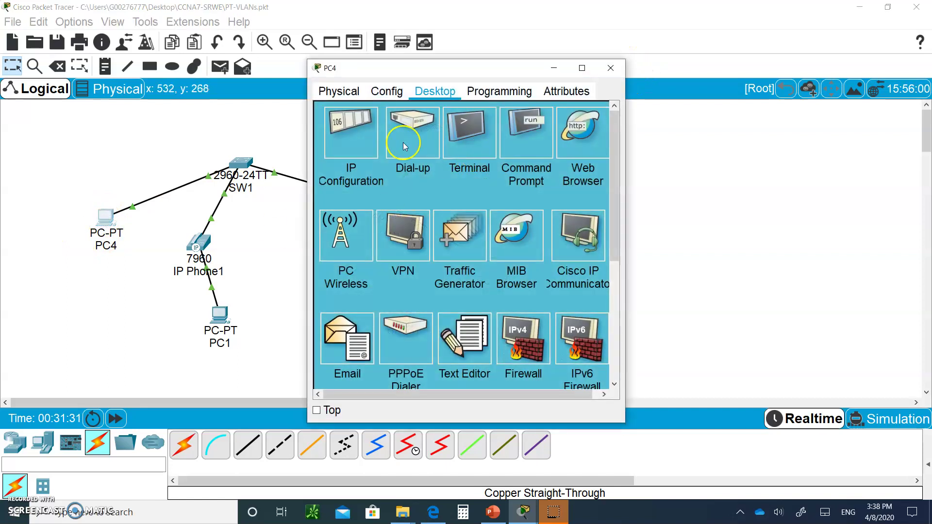
left_click(517, 146)
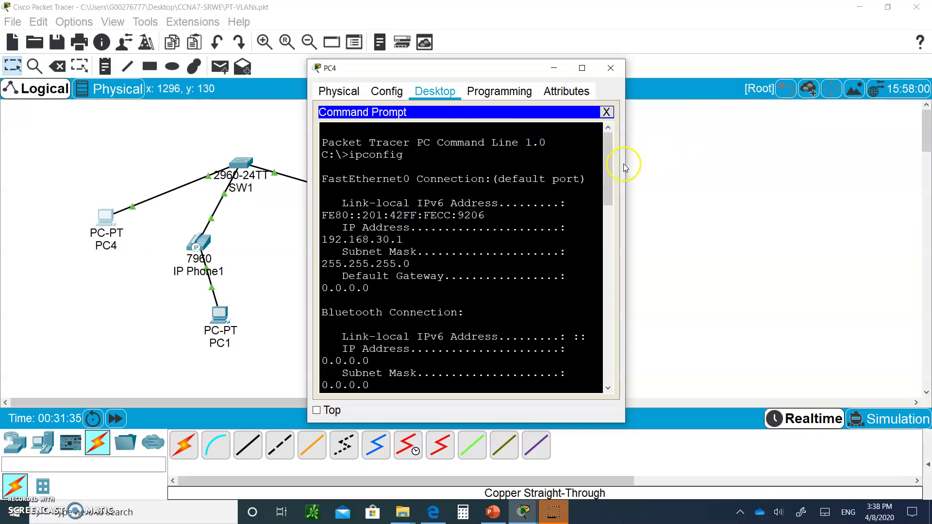
left_click_drag(628, 165, 821, 224)
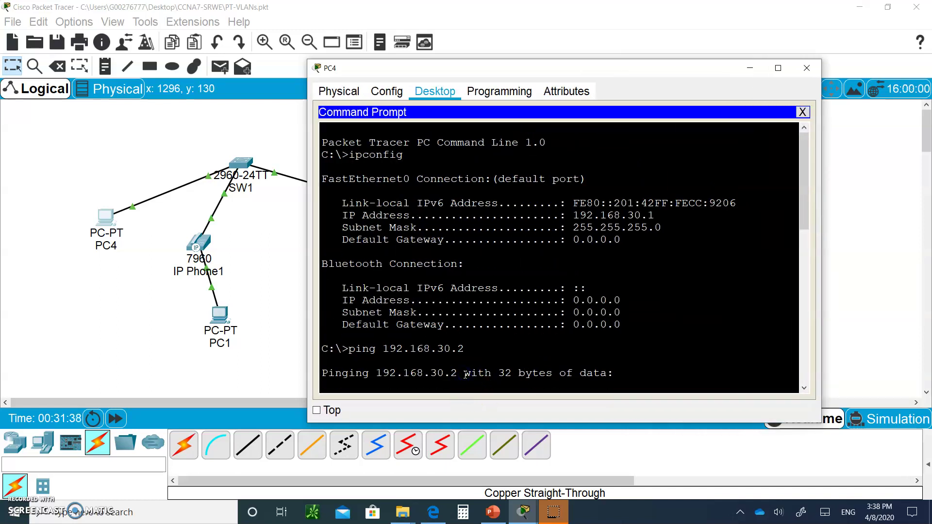
scroll(465, 375, "down", 10)
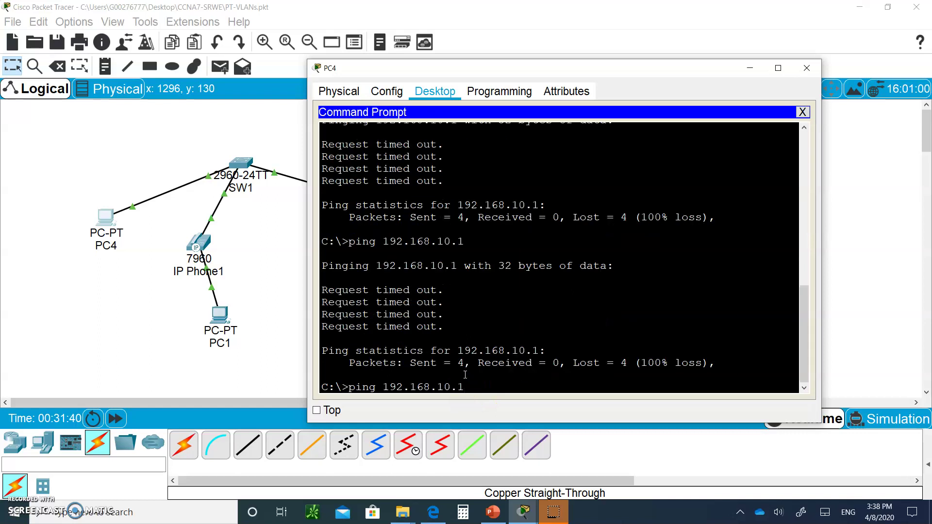
key("Return")
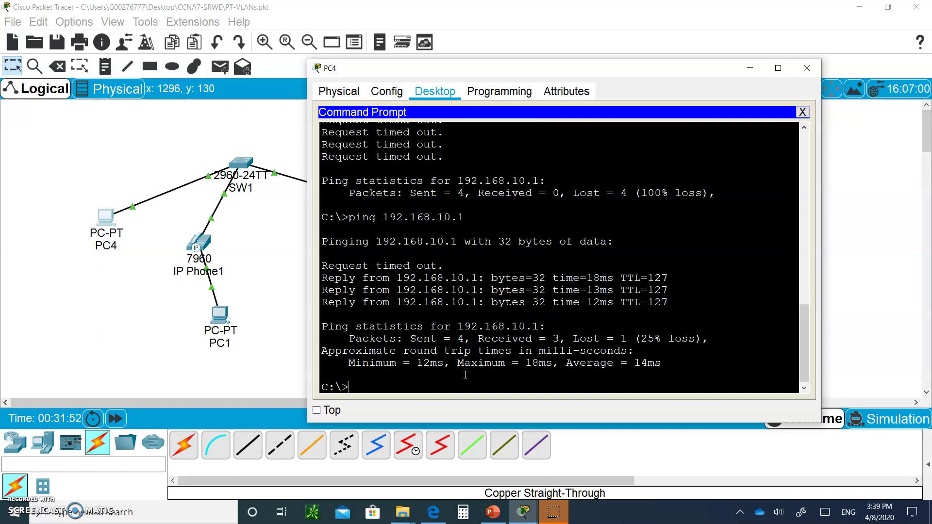
left_click(807, 69)
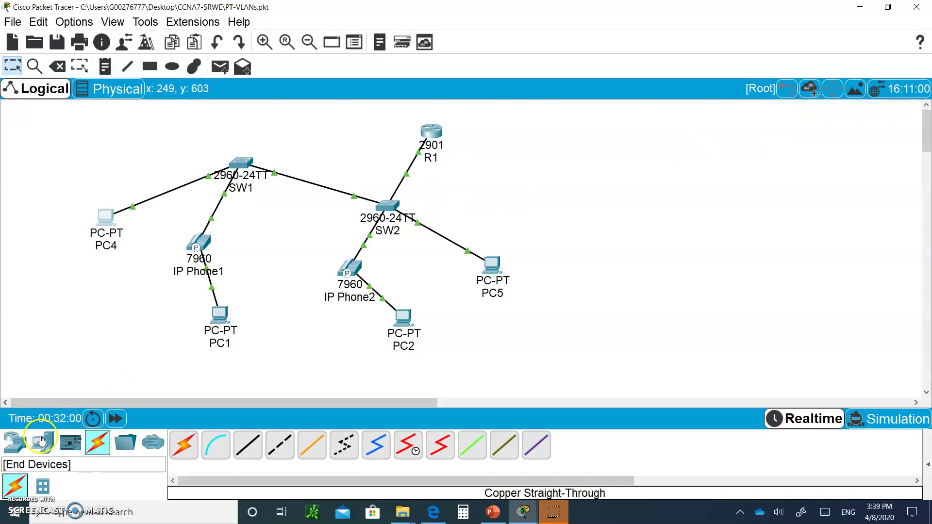
- Place a 3650-24PS switch at the top right of the canvas and open its window
left_click(13, 442)
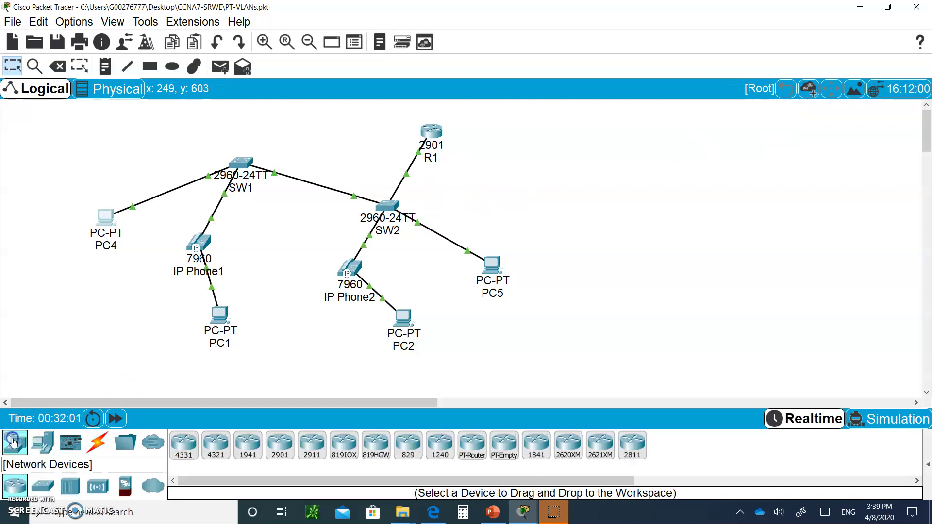
left_click(41, 484)
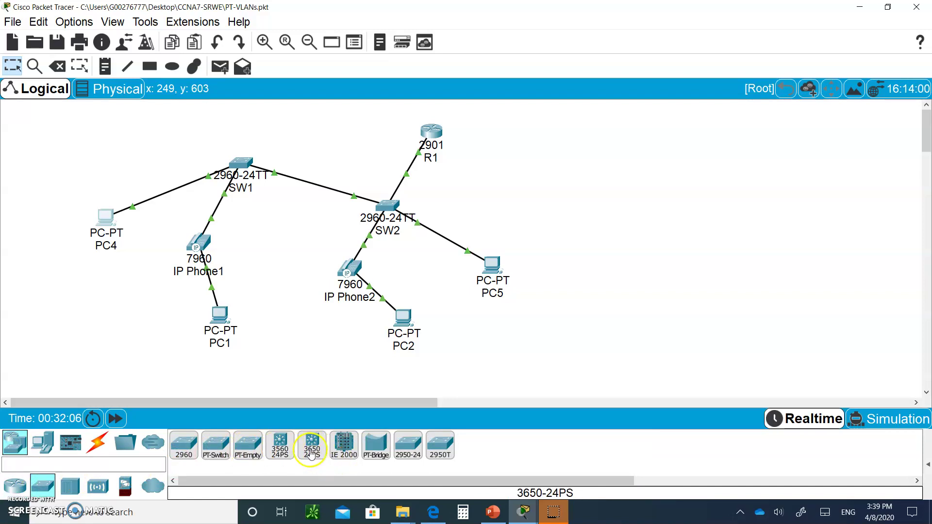
left_click_drag(311, 454, 596, 138)
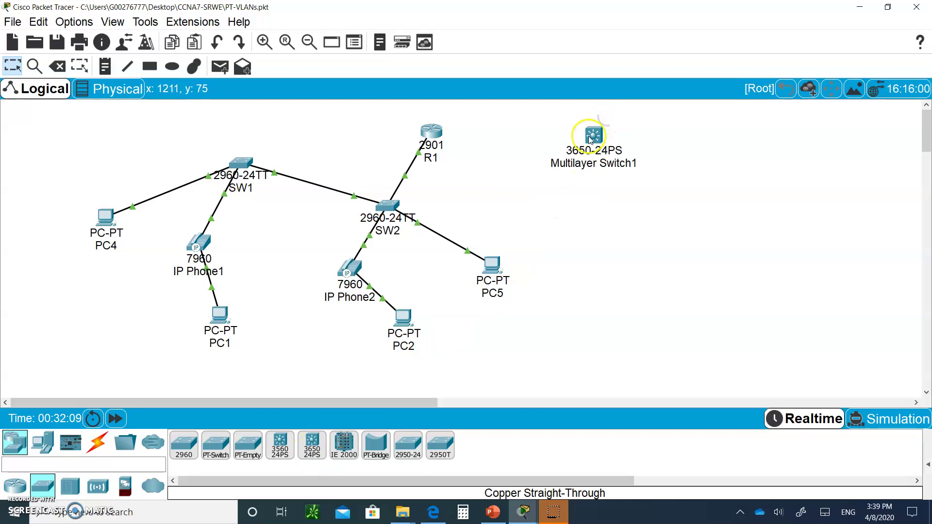
left_click(588, 136)
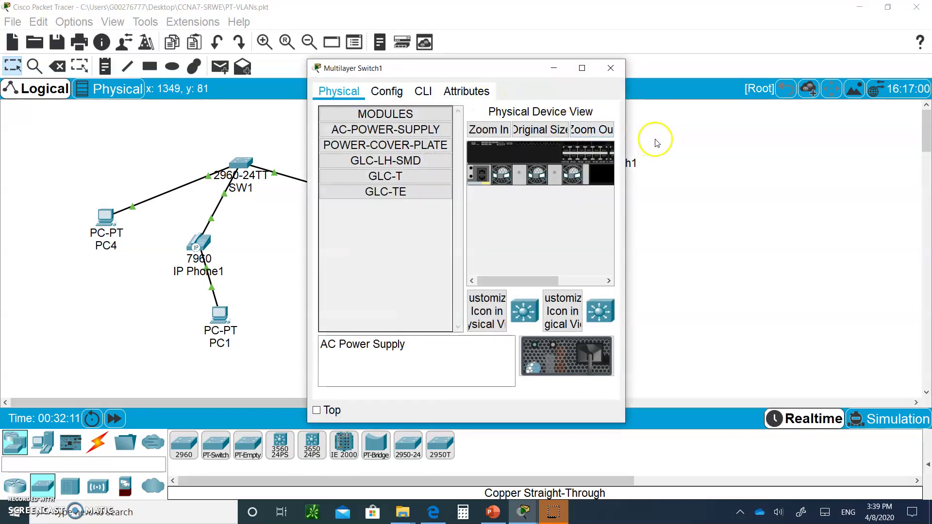
- Install the AC-POWER-SUPPLY module in Multilayer Switch1's power slot
left_click_drag(626, 141, 804, 145)
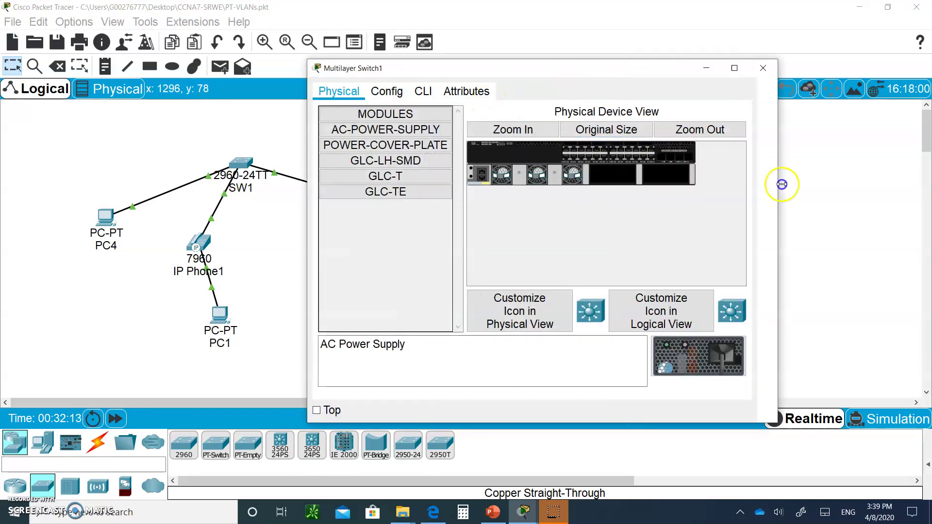
left_click(422, 93)
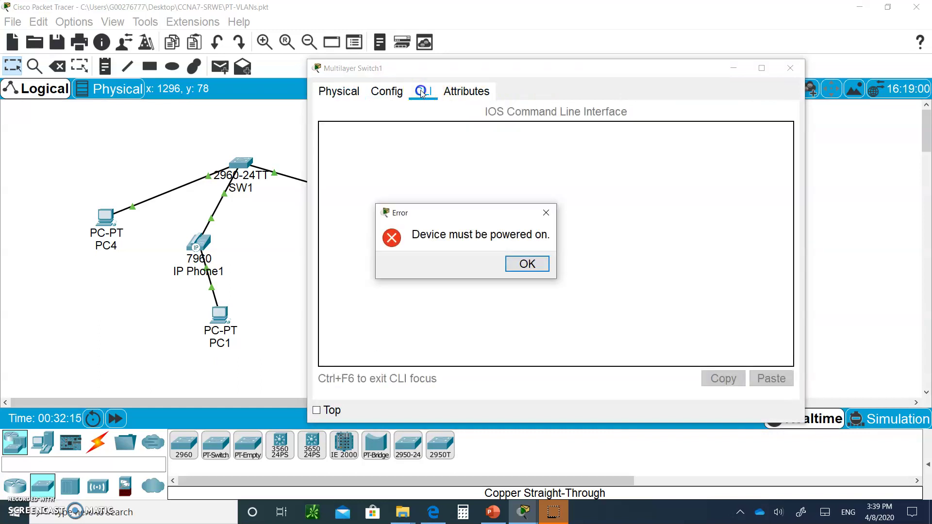
left_click(526, 261)
left_click_drag(440, 129, 487, 175)
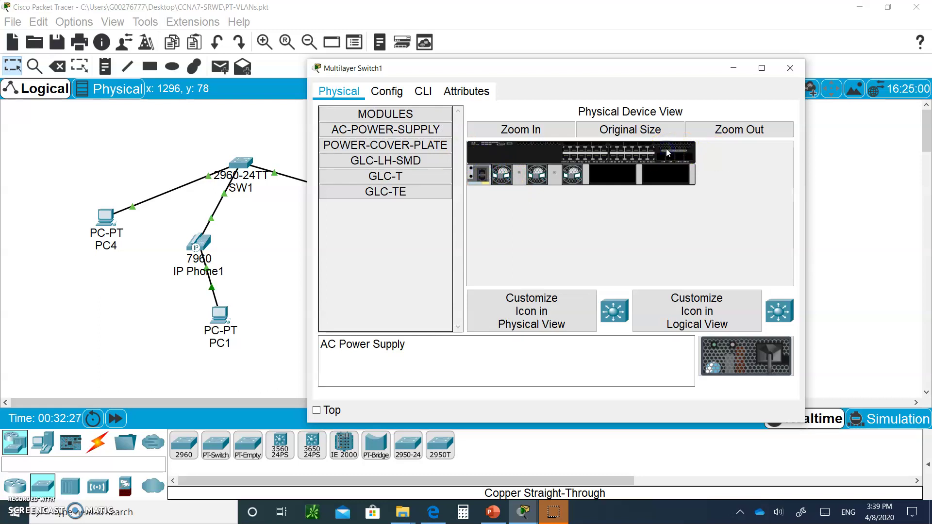
left_click(503, 172)
left_click_drag(504, 172, 482, 181)
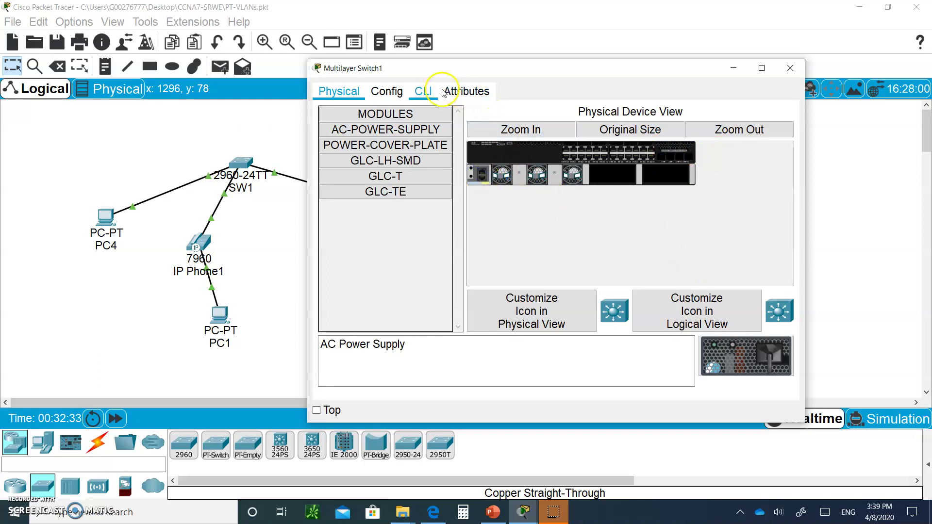
left_click(424, 91)
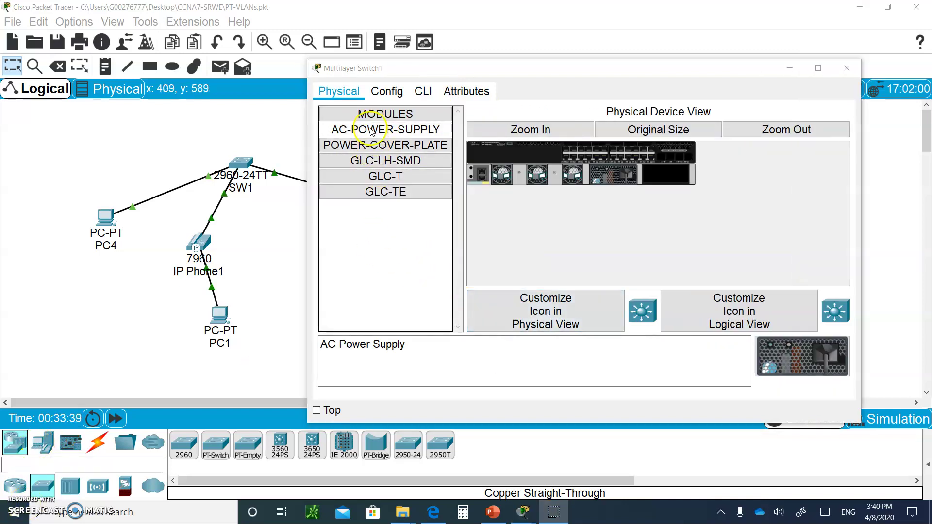
mouse_move(371, 131)
left_mouse_down()
mouse_move(558, 194)
mouse_move(650, 180)
mouse_move(384, 135)
left_mouse_up()
- Answer 'no' to the setup dialog and enter global configuration with 'en' and 'config t'
left_click(412, 96)
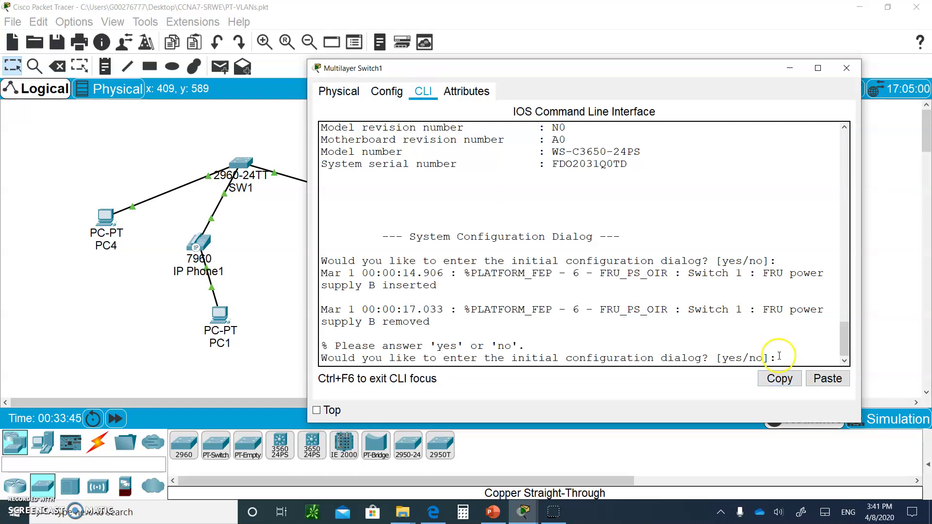
type("no")
key("Return")
key("Return")
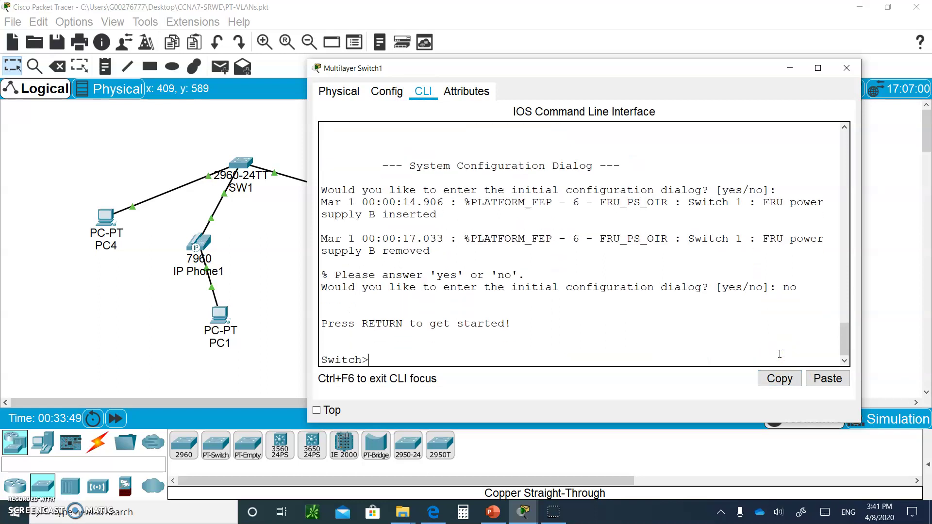
type("en")
key("Return")
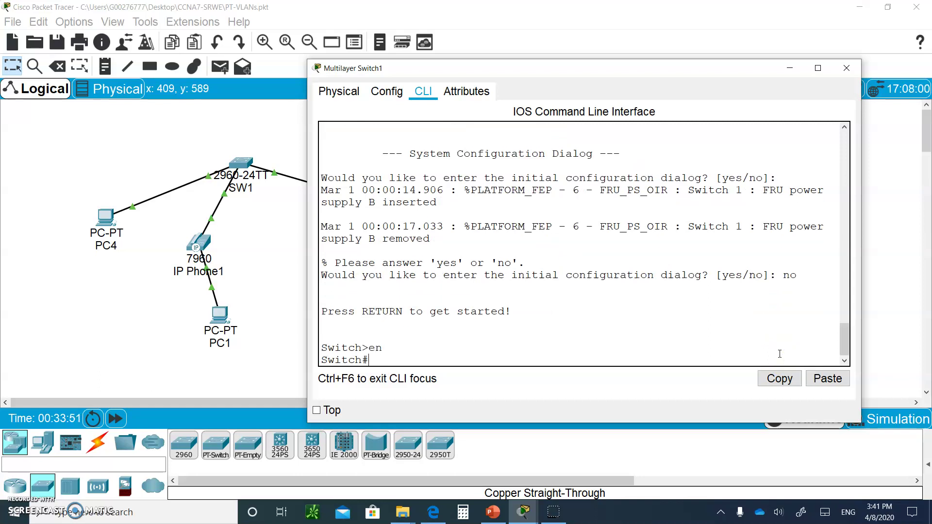
type("config t")
key("Return")
- Run 'no ip domain lookup' and 'ip routing' on the switch
type("no ")
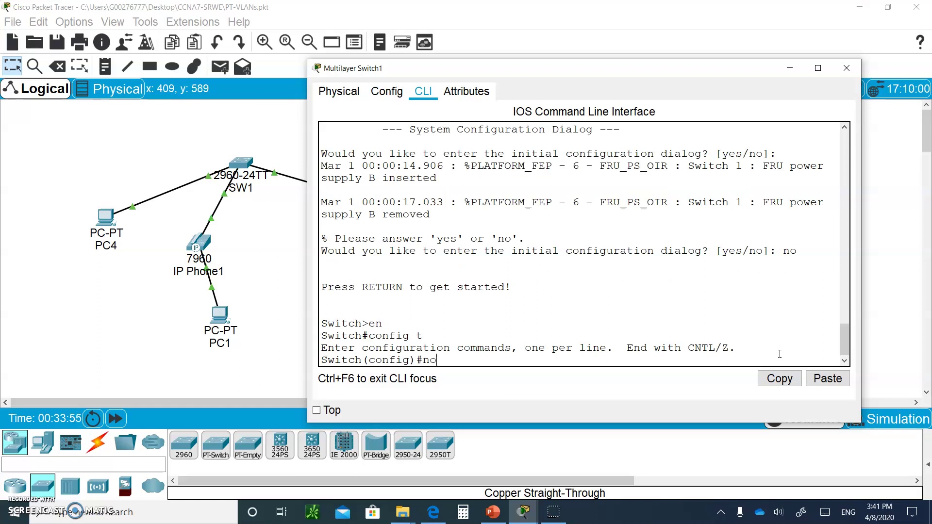
type("ip domai")
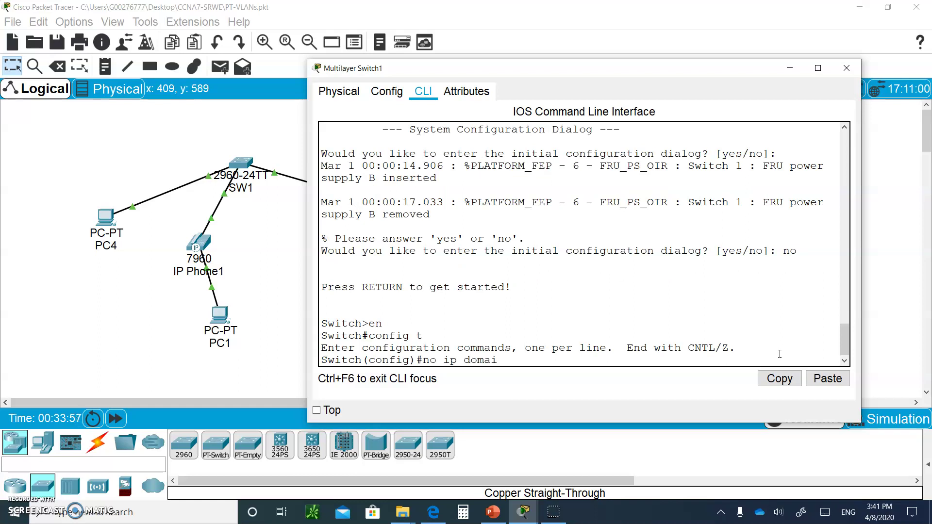
type("n lookup")
key("Return")
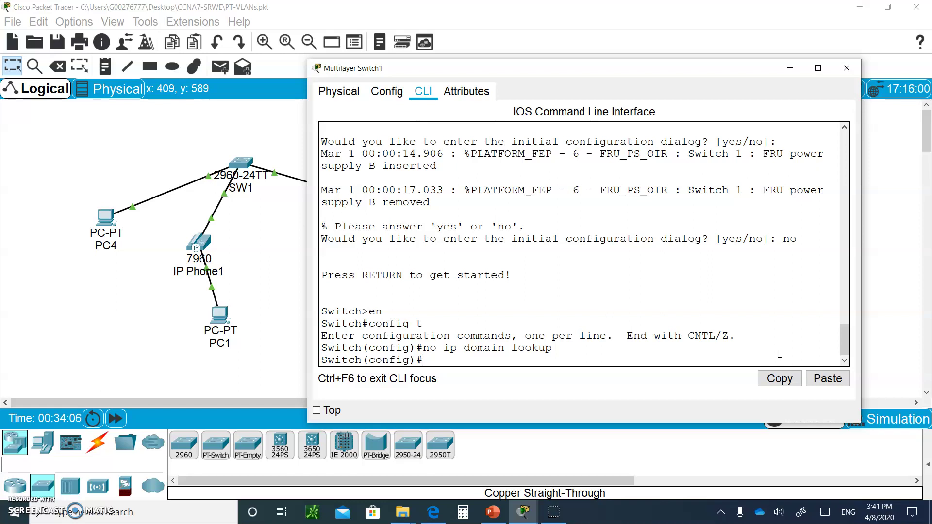
type("ip routing")
key("Return")
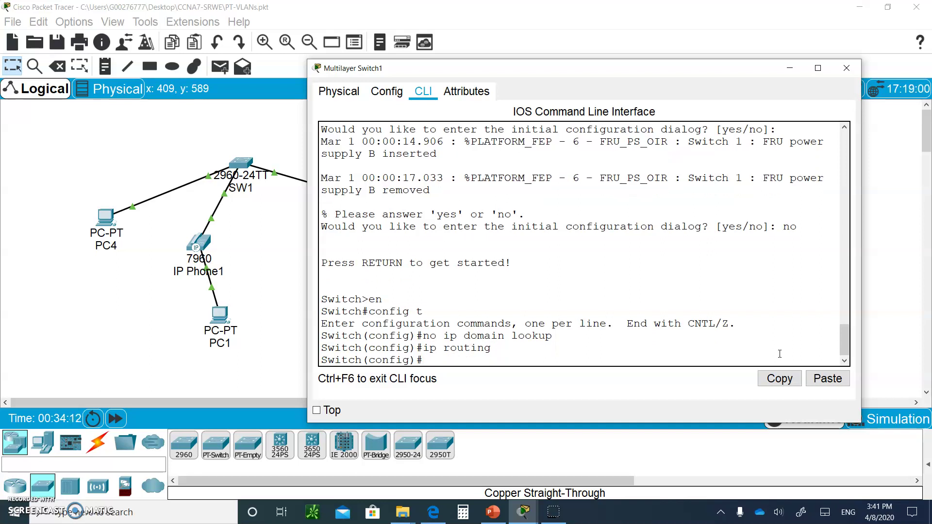
- Add VLAN 40 with name 'engineering' and VLAN 50 with name 'production'
type("vlan 40")
key("Return")
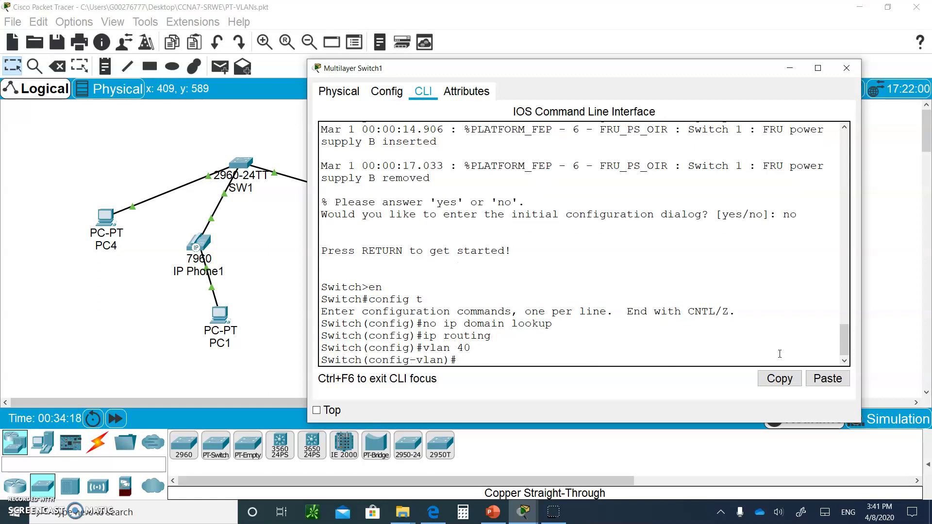
type("name engineerin")
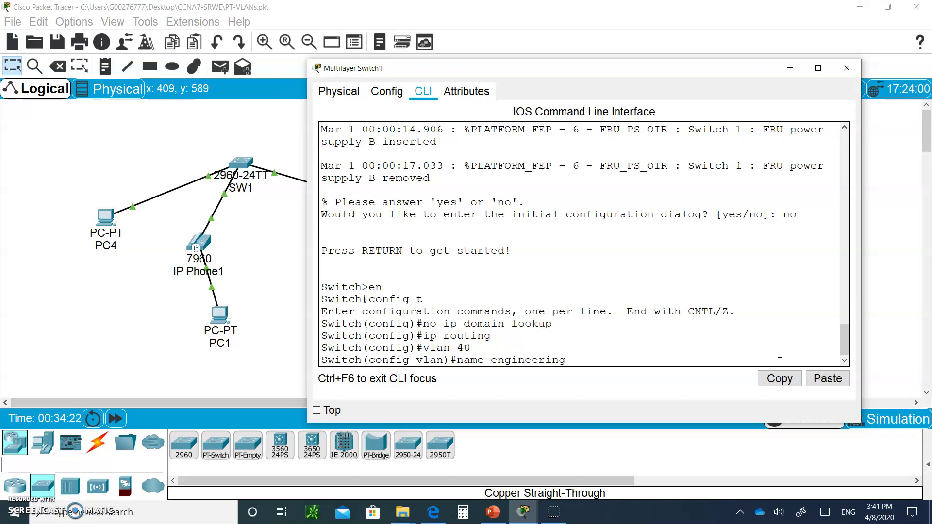
type("g")
key("Return")
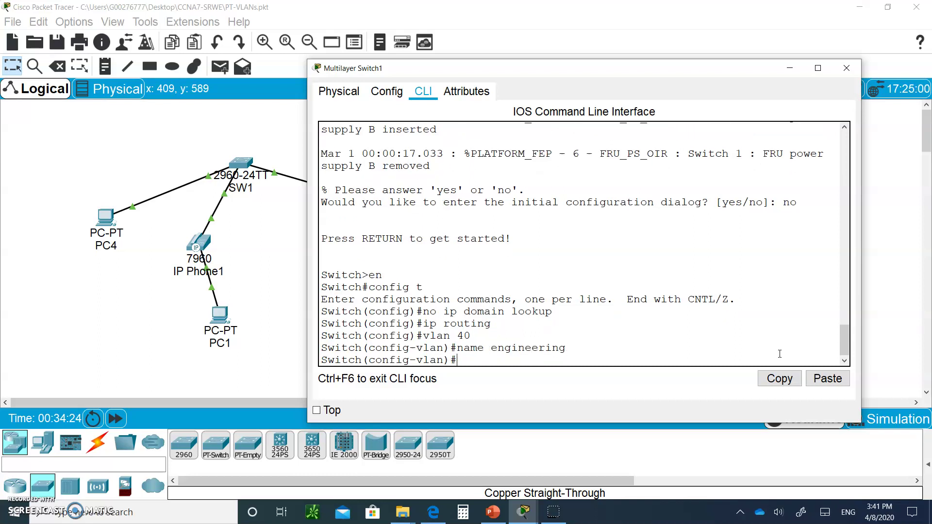
type("vlan 50")
key("Return")
type("nam")
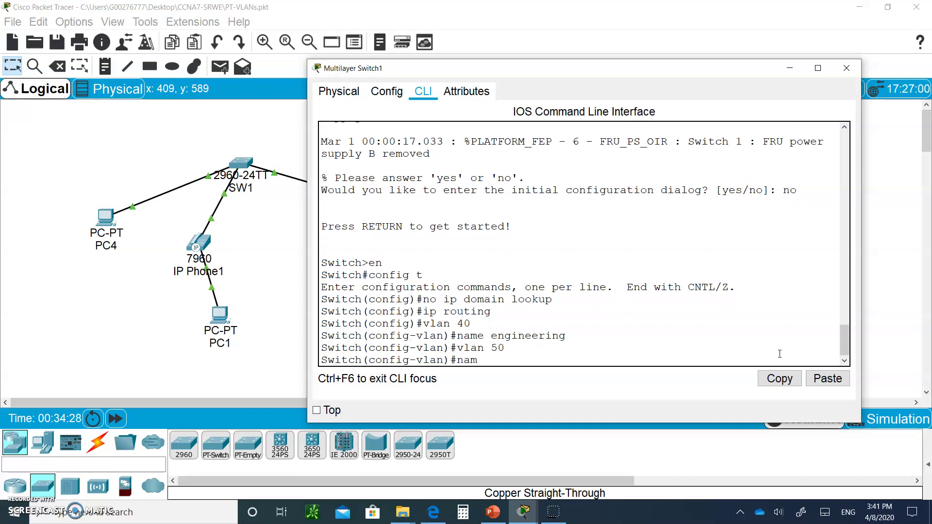
type("e production")
key("Return")
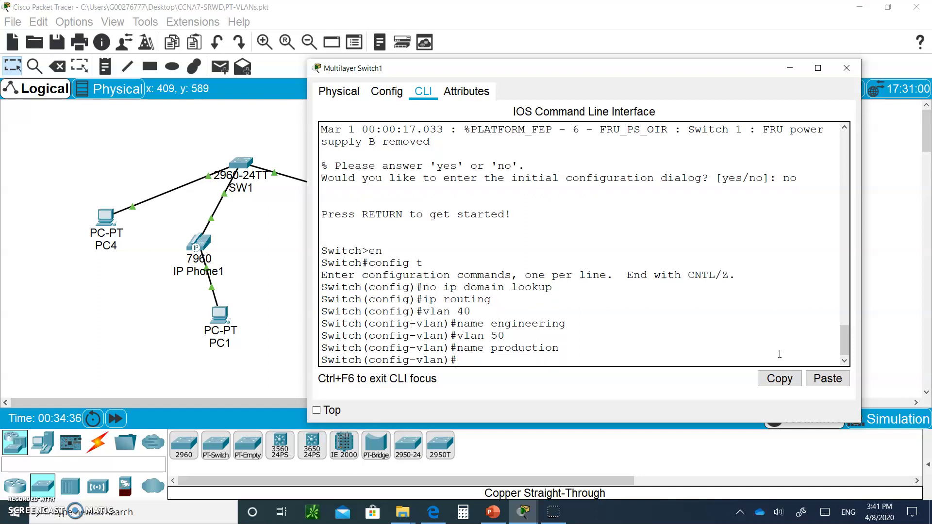
- Assign interface Vlan 40 the address 192.168.40.1 255.255.255.0
type("int vlan 40")
key("Return")
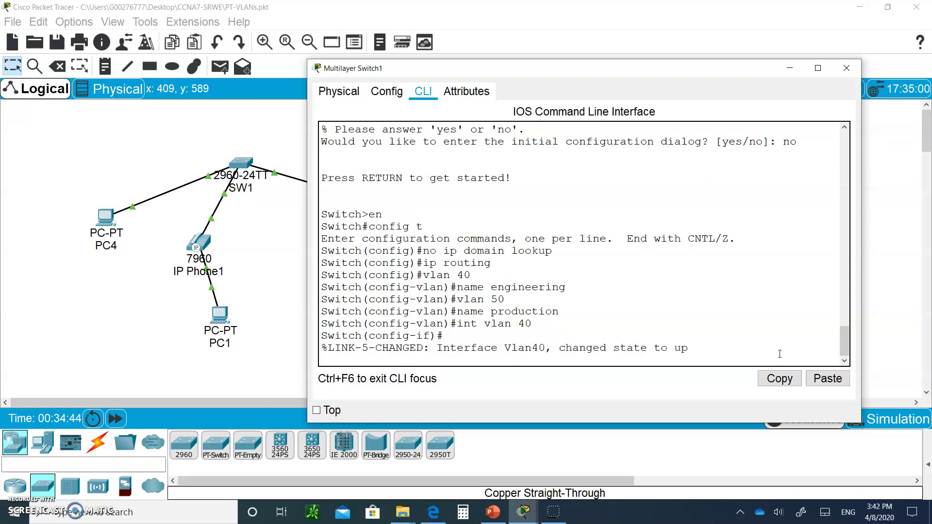
key("Return")
type("ip add")
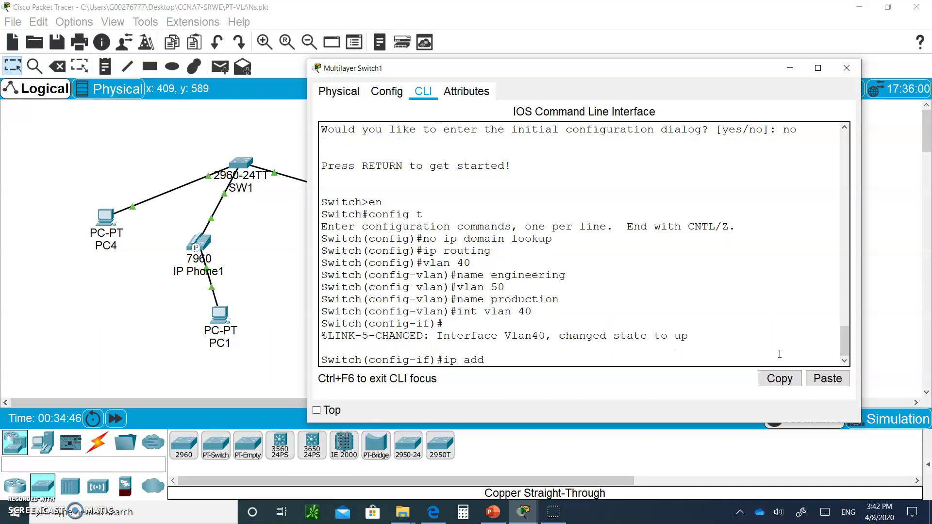
type(" 192.168.40.1")
key("Return")
key("Up")
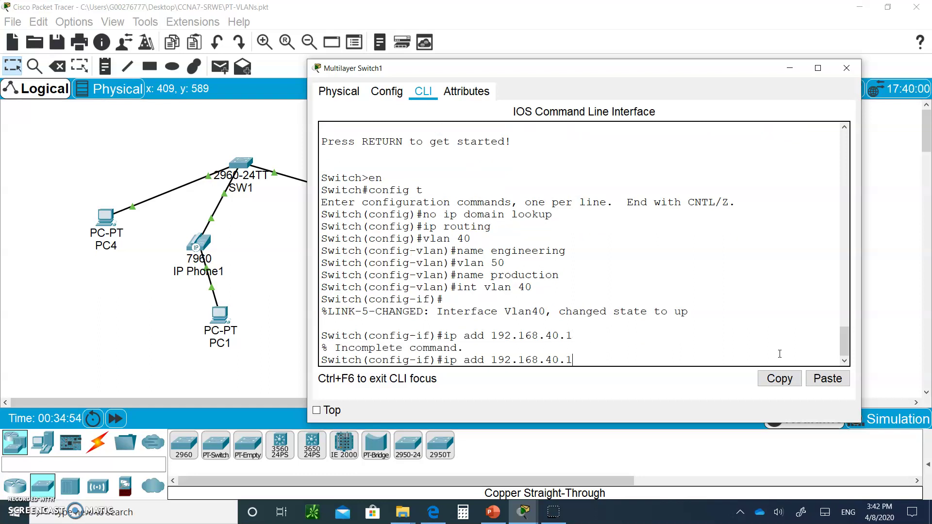
type("255.255.255.0")
key("Return")
- Assign interface Vlan 50 192.168.50.1 255.255.255.0 and issue no shutdown
type("in")
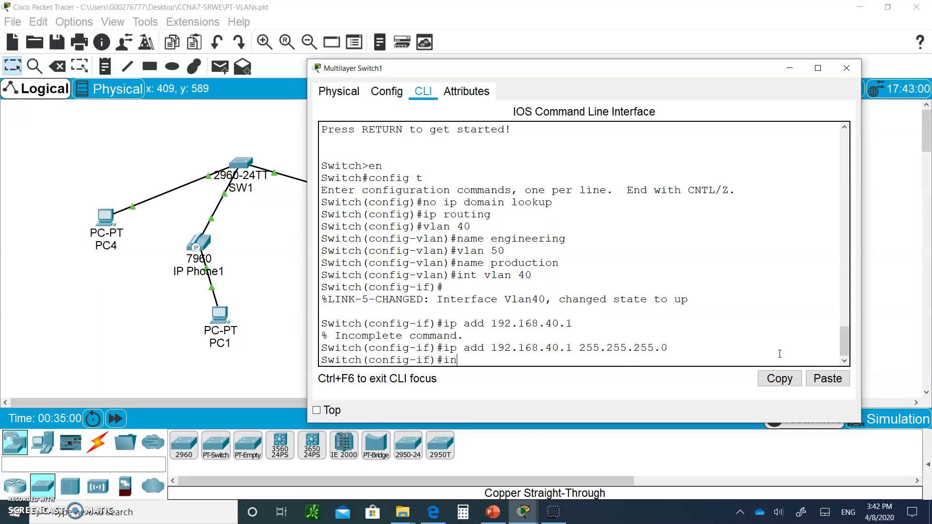
type("t vlan 50")
key("Return")
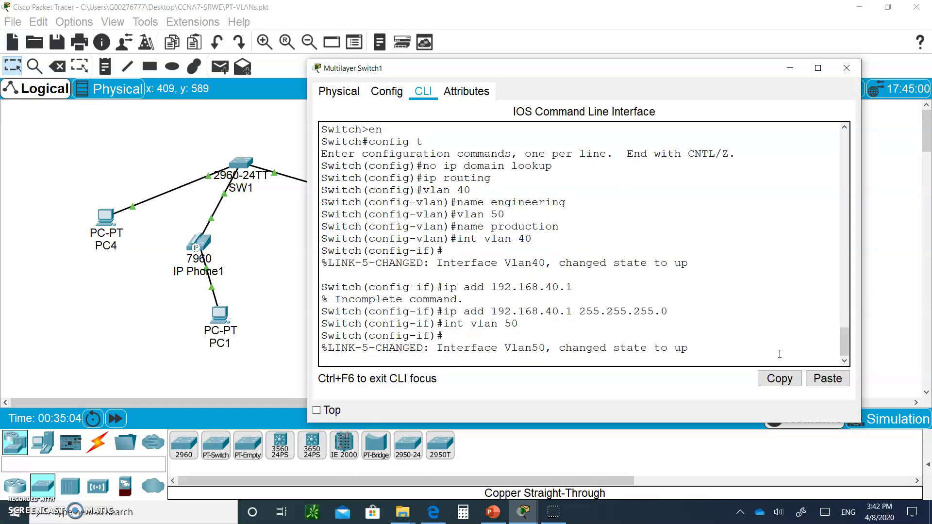
type("ip add 192.168.50")
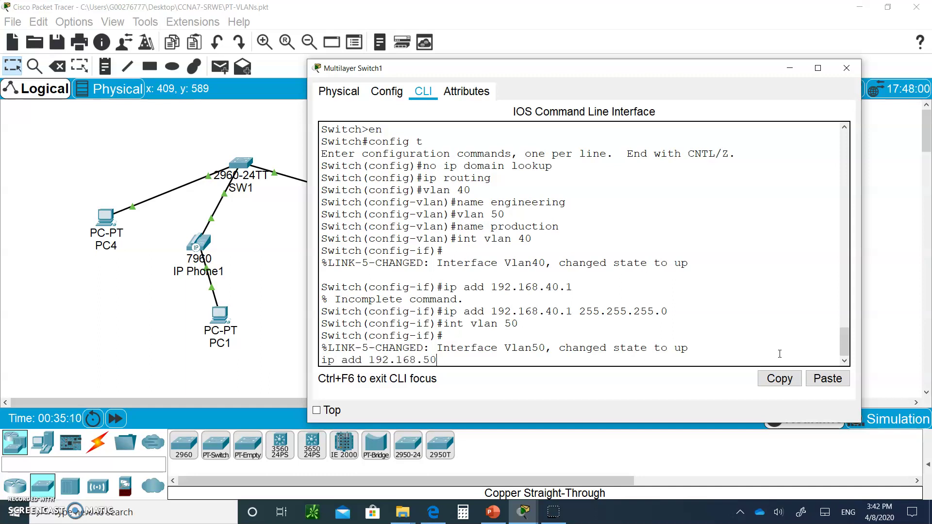
type(".1 255.255.255.0")
key("Return")
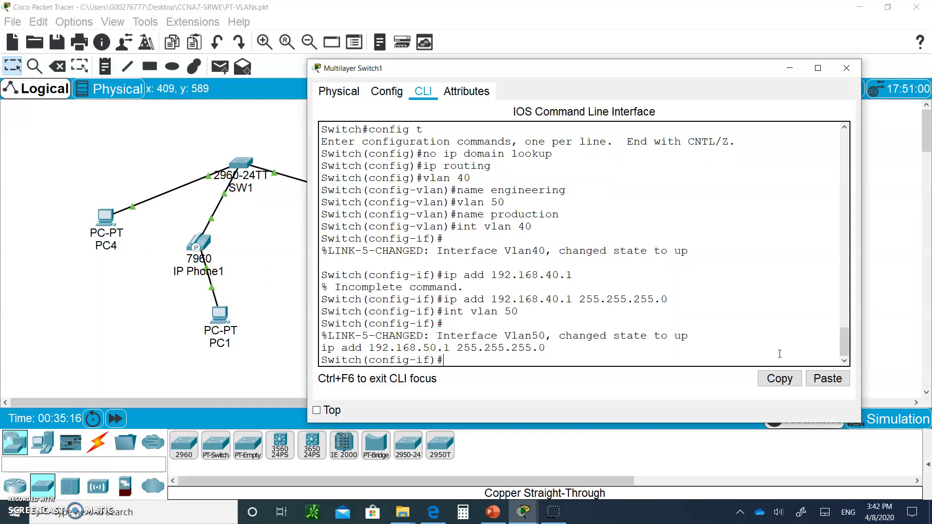
type("no shut")
key("Return")
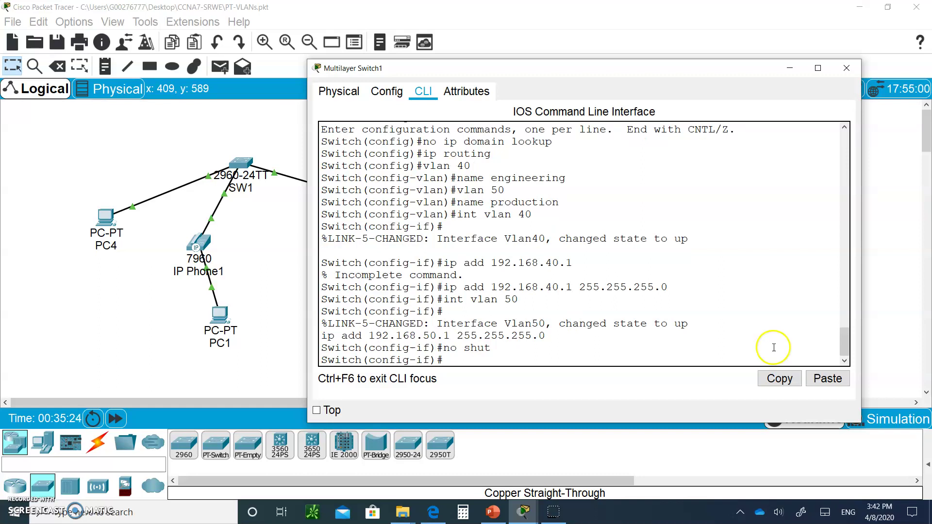
- Add two generic PCs, PC0 and PC3, below Multilayer Switch1
left_click(790, 68)
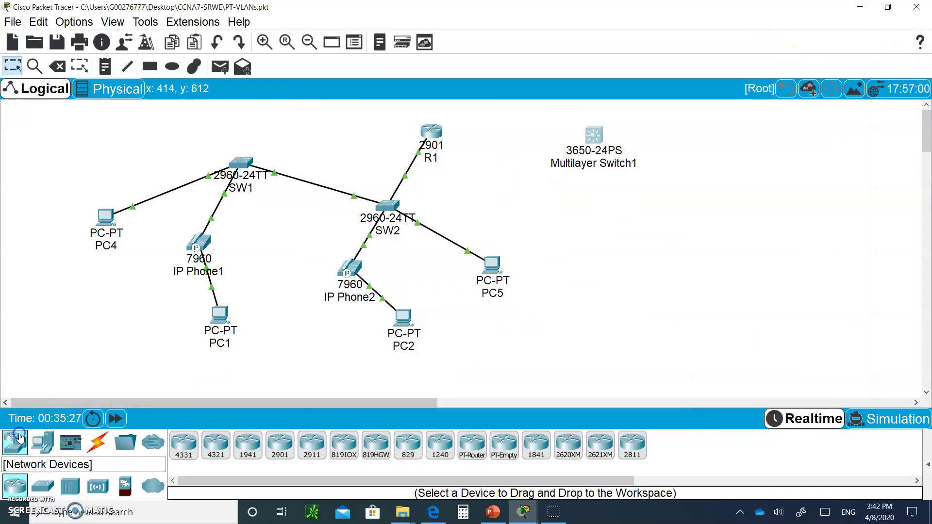
left_click(41, 440)
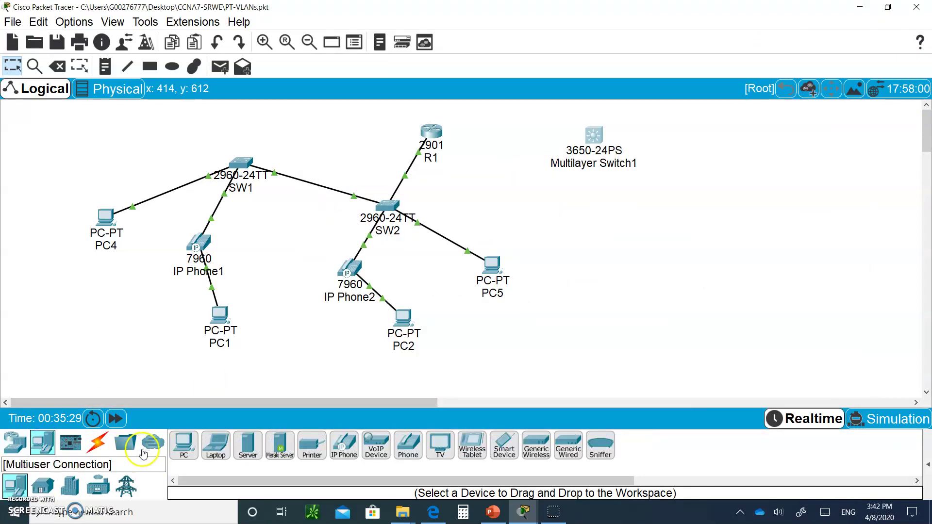
left_click(183, 444)
left_click(585, 220)
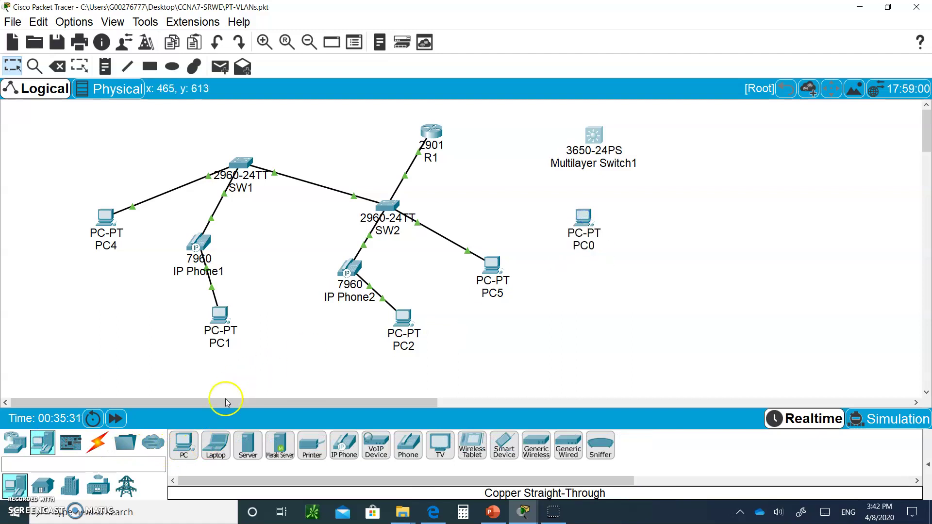
left_click(184, 445)
left_click(679, 205)
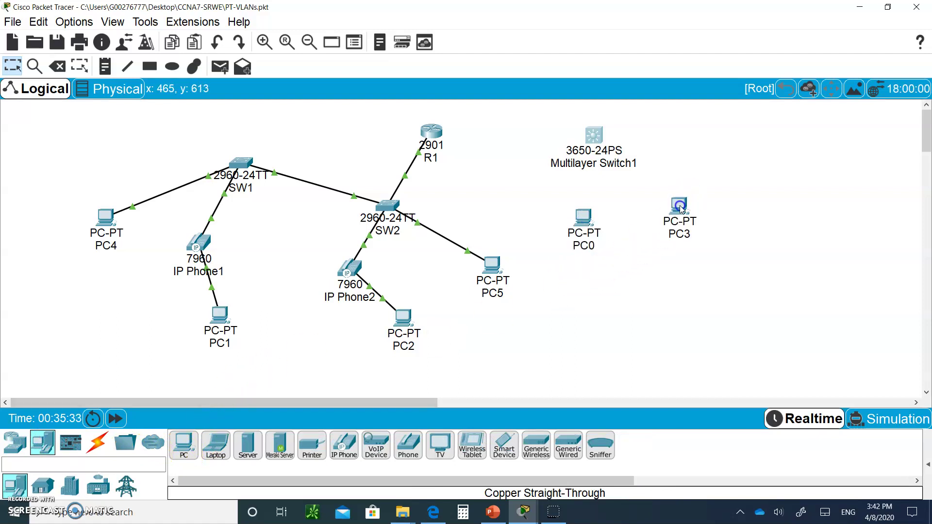
- Cable PC0's FastEthernet0 to the switch's GigabitEthernet1/0/1 with copper straight-through
left_click(98, 442)
left_click(249, 448)
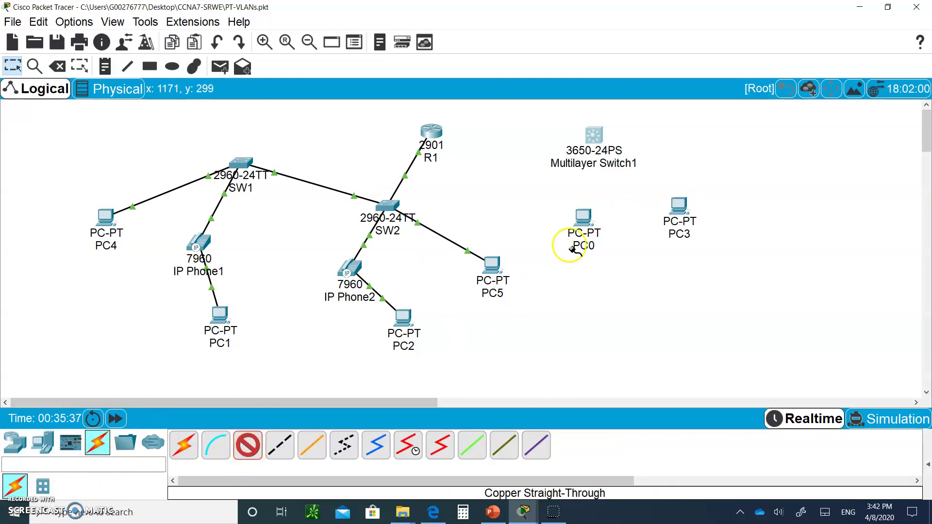
left_click(583, 218)
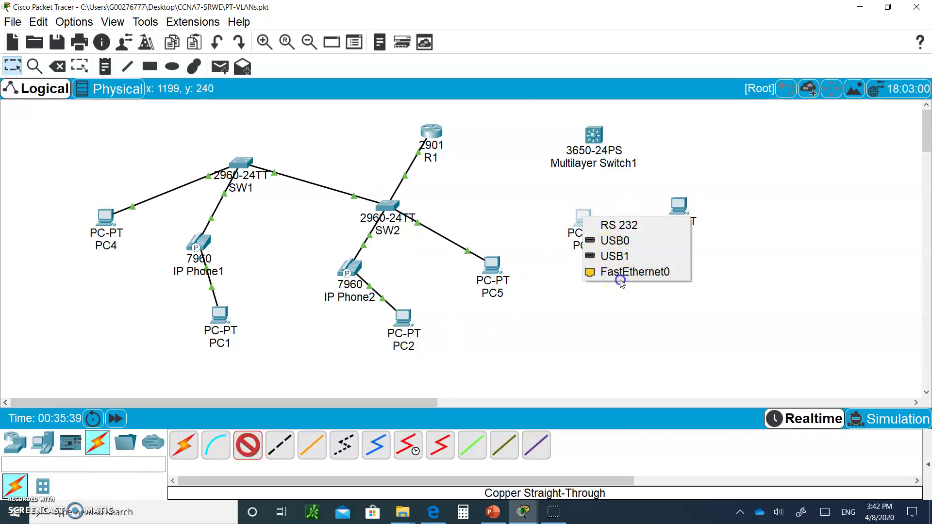
left_click(616, 272)
left_click(583, 217)
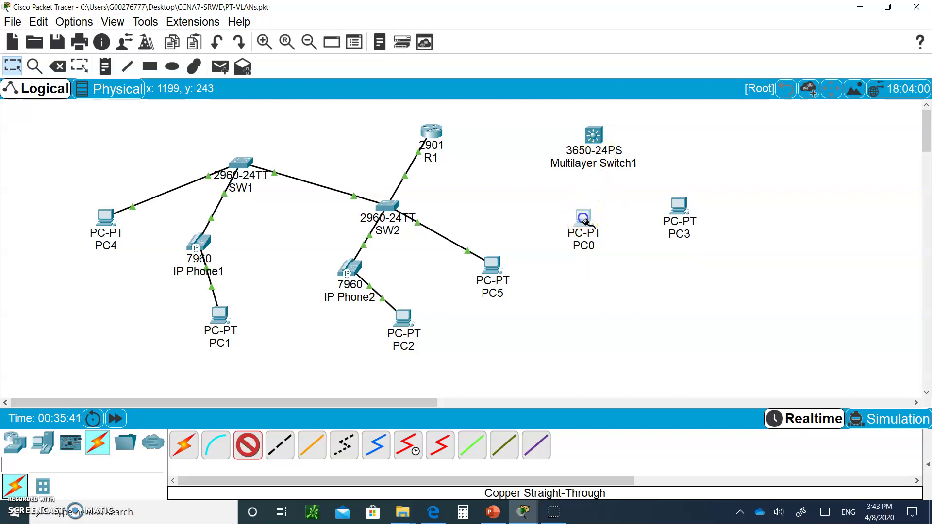
left_click(601, 273)
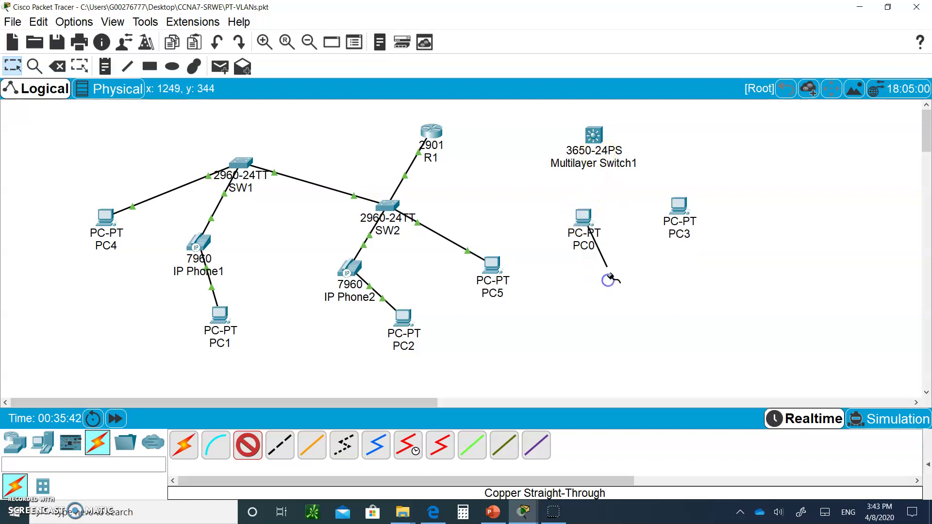
left_click(593, 136)
left_click(633, 41)
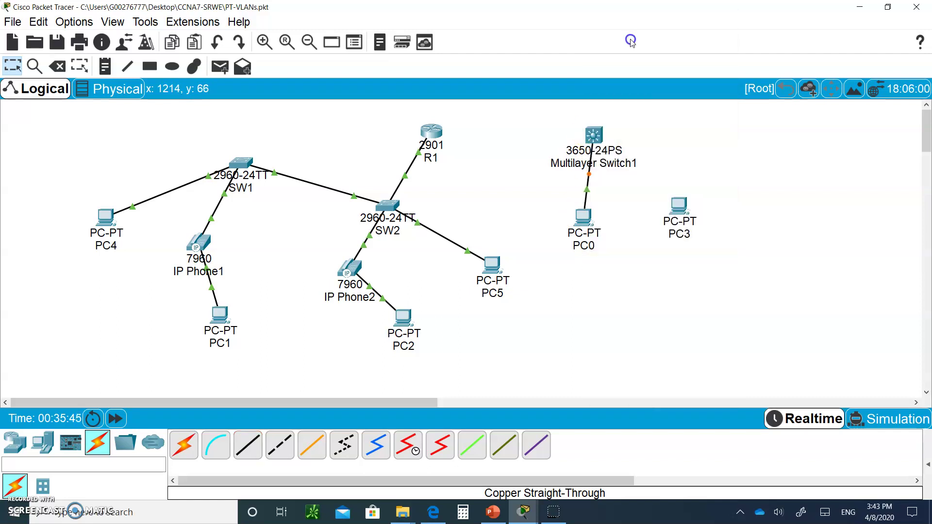
- Cable PC3's FastEthernet0 to the switch's GigabitEthernet1/0/2 with copper straight-through
left_click(244, 453)
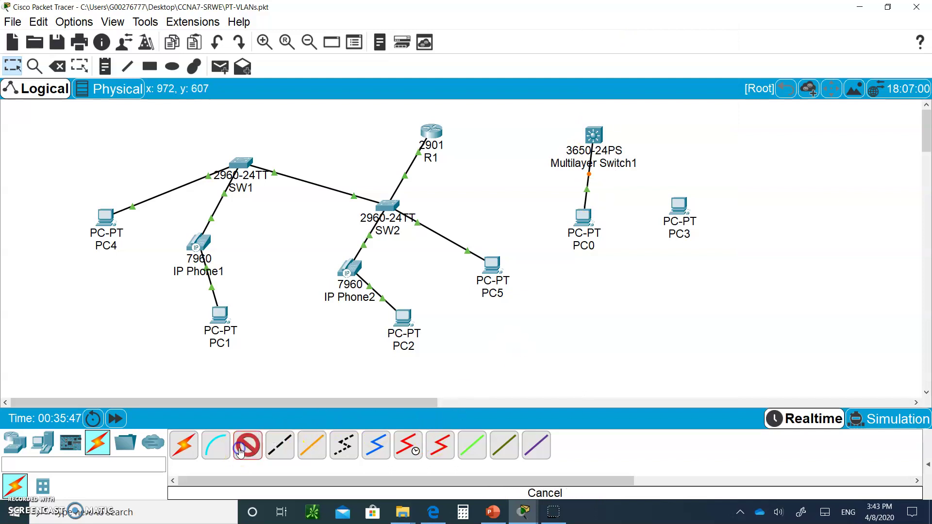
left_click(679, 207)
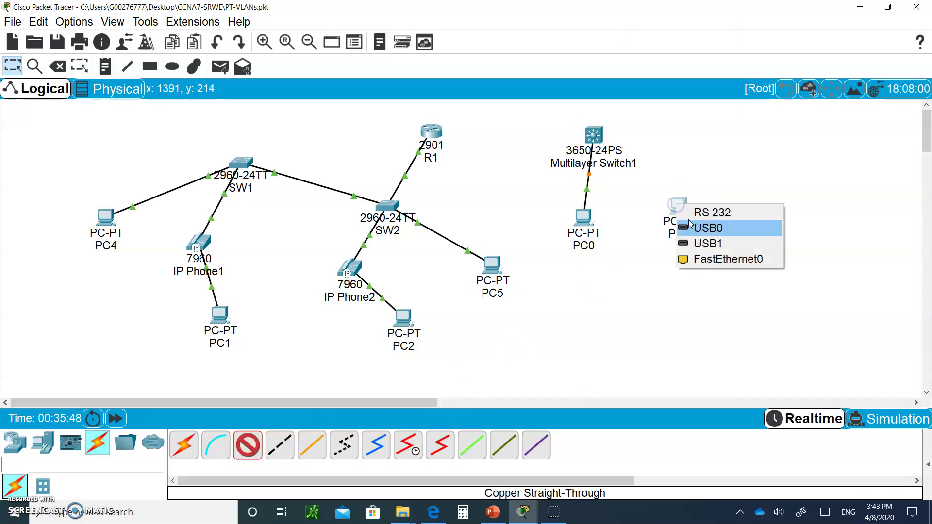
left_click(717, 259)
left_click(596, 133)
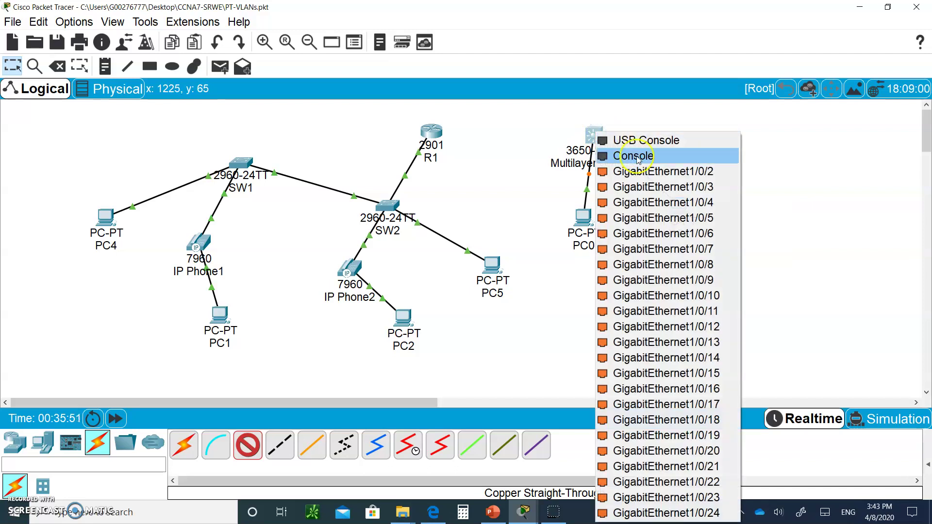
left_click(653, 172)
left_click(585, 217)
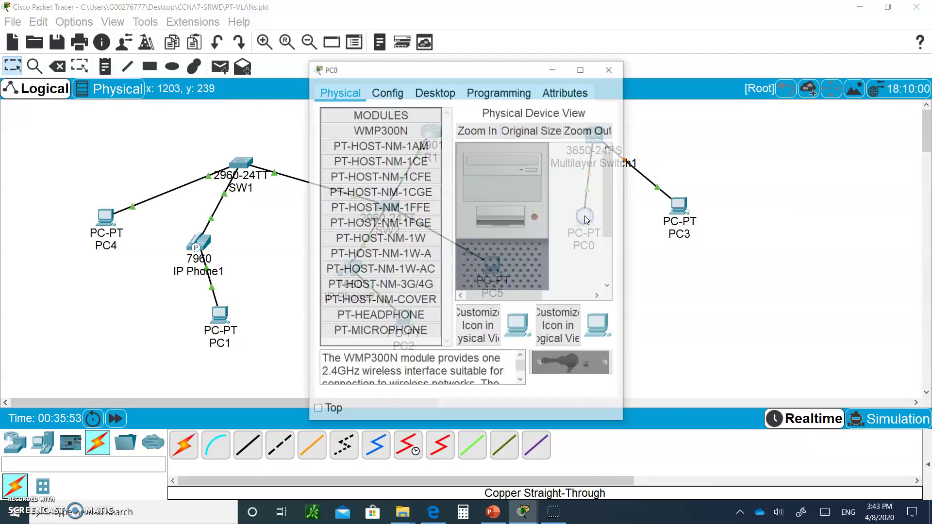
- Give PC0 static IP 192.168.40.2 with mask 255.255.255.0
left_click(427, 91)
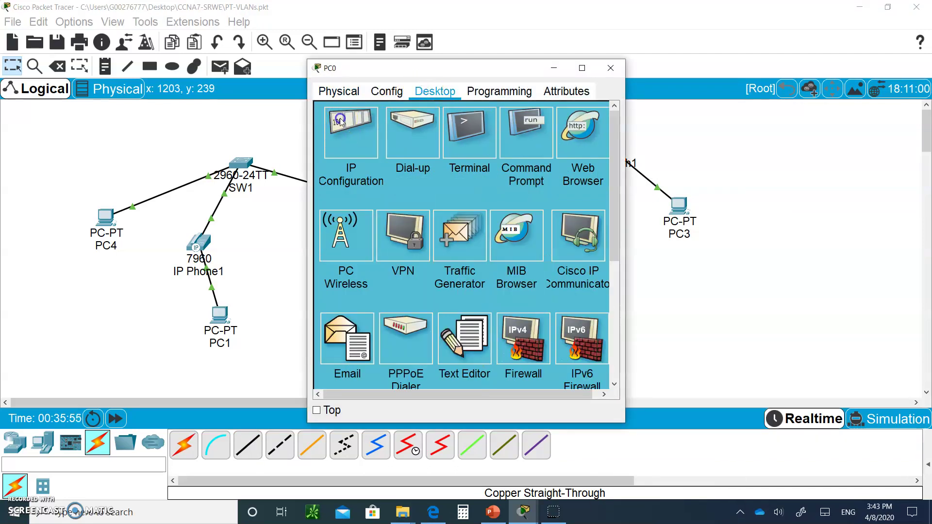
left_click(350, 131)
left_click(443, 187)
type("1")
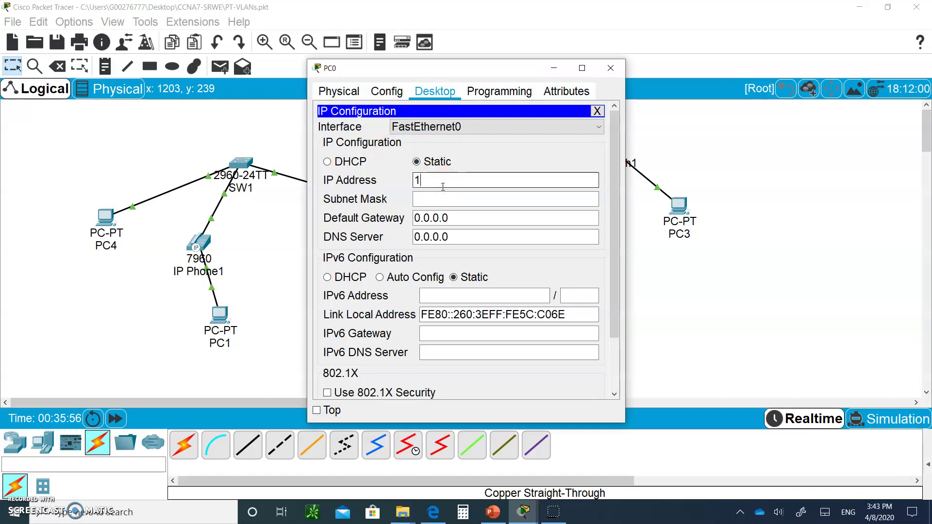
type("92.168.1")
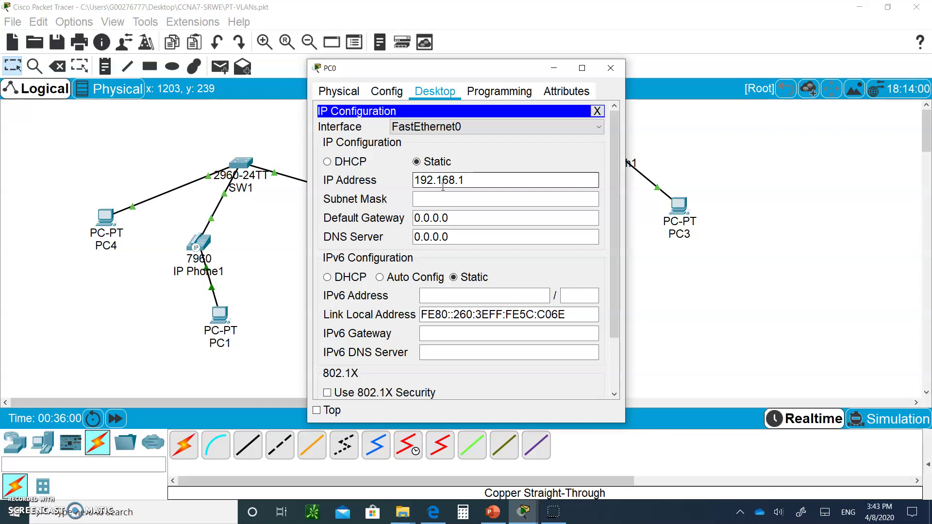
key("BackSpace")
type("40.2")
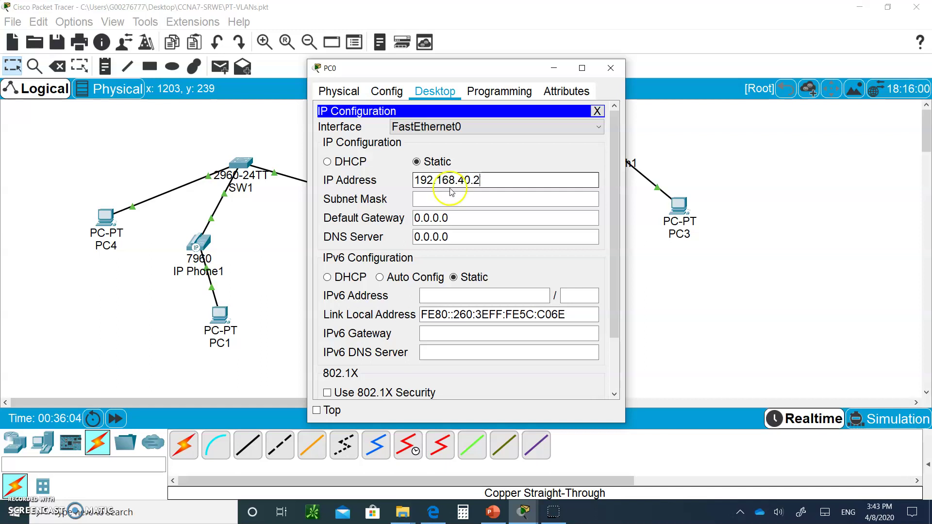
left_click(455, 197)
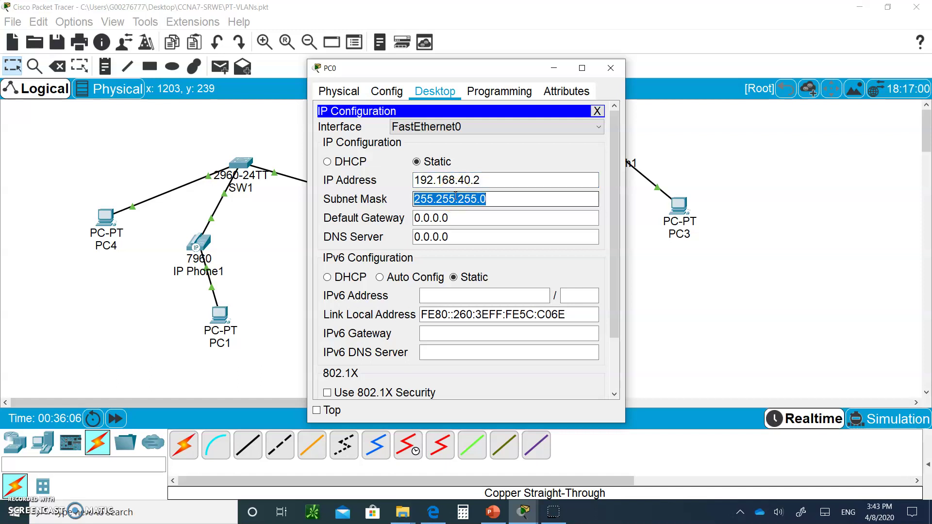
left_click(613, 71)
- Give PC3 static IP 192.168.50.2 with mask 255.255.255.0
left_click(678, 206)
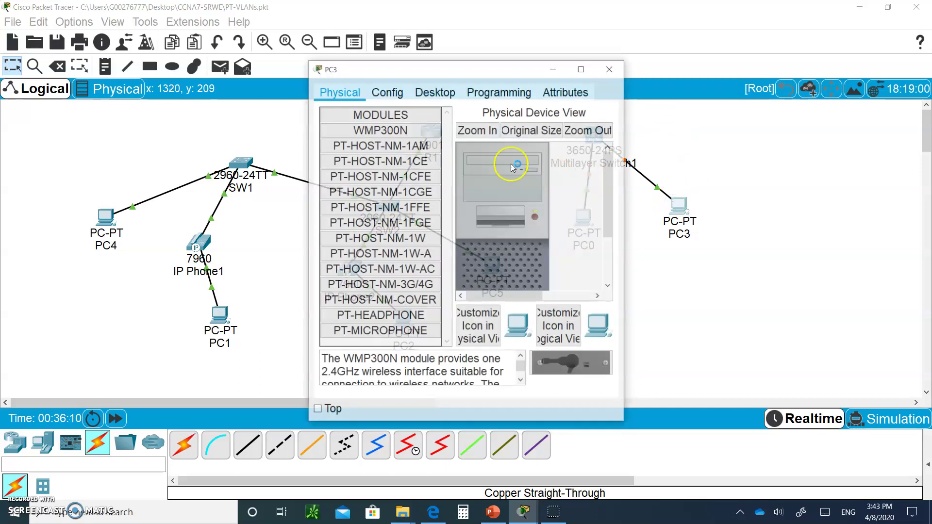
left_click(434, 92)
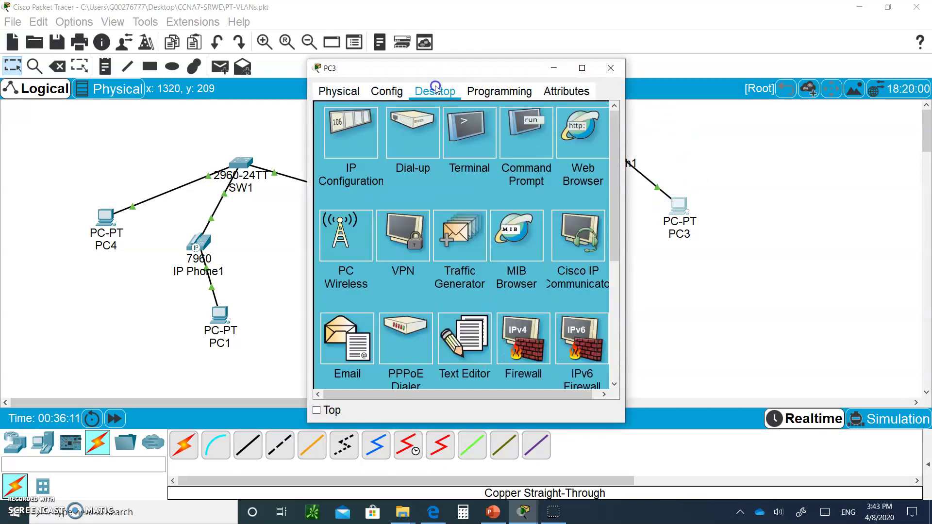
left_click(351, 136)
left_click(434, 183)
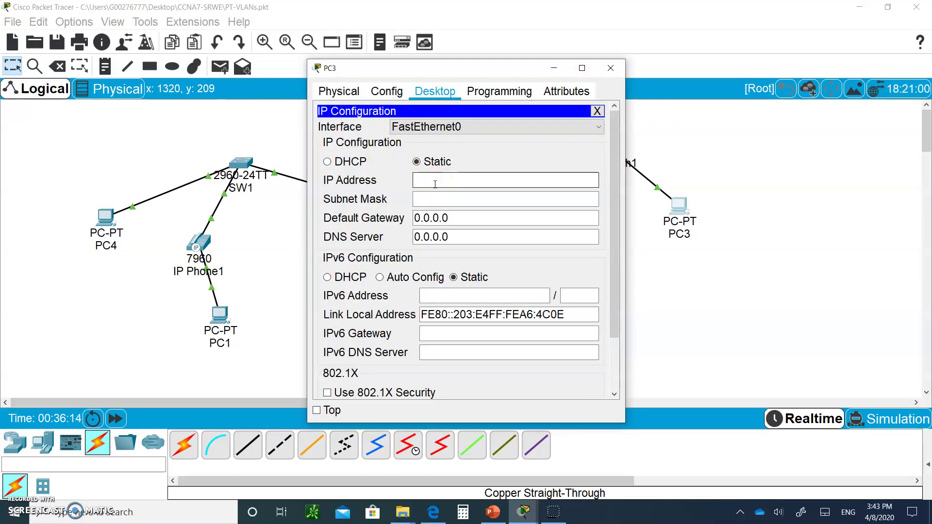
type("192.168.50.2")
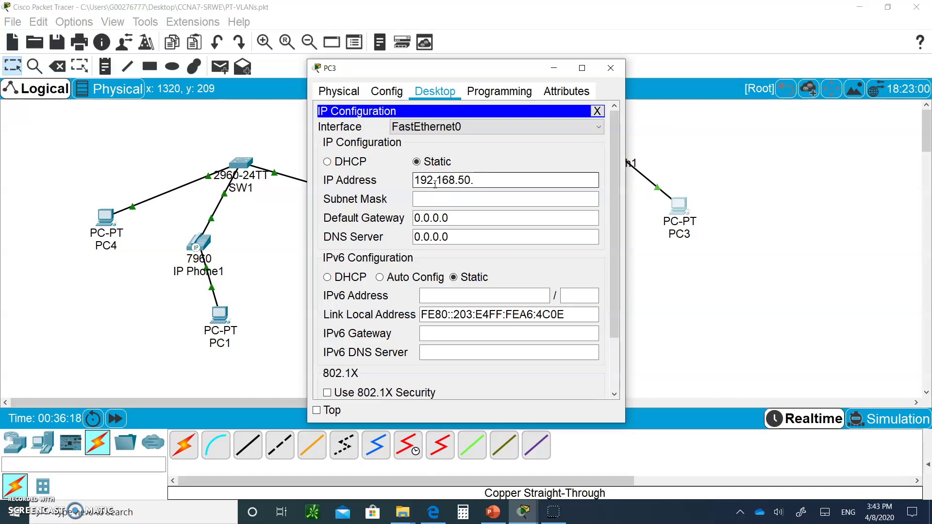
left_click(475, 198)
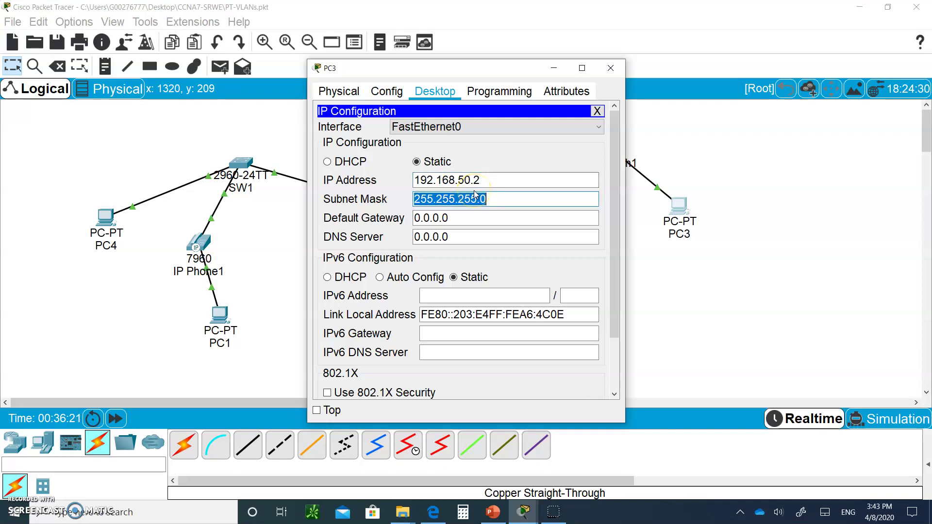
left_click(611, 68)
- Exit config mode with Ctrl+Z and run 'show vlan brief' to see VLANs 40 and 50 active
left_click(594, 136)
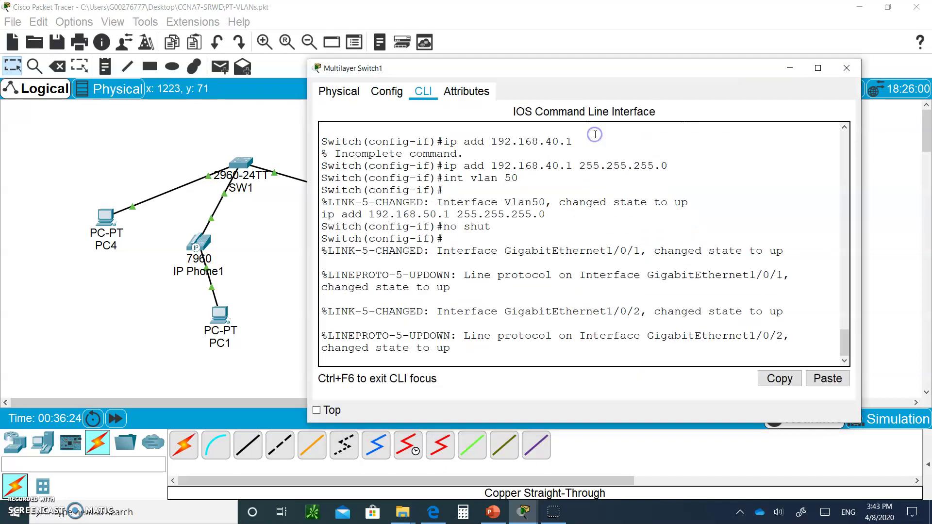
key("Return")
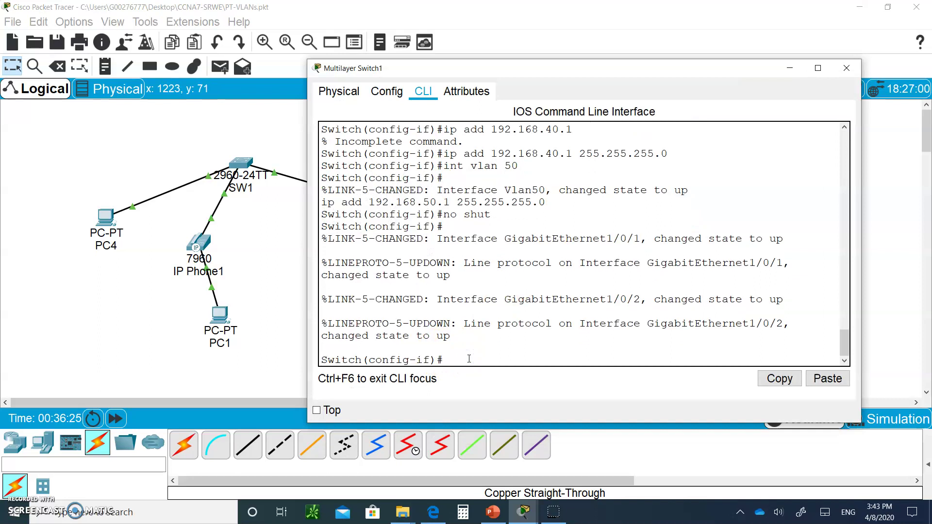
key("ctrl+z")
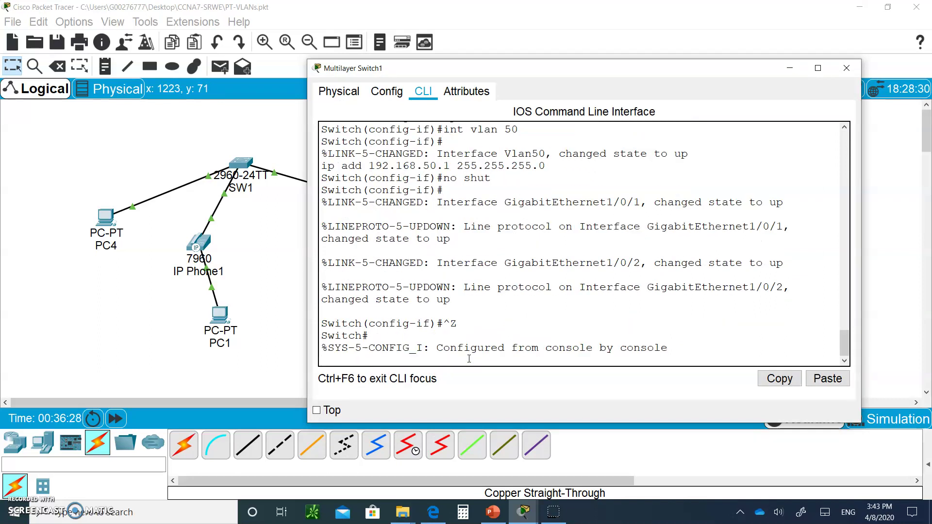
key("Return")
type("sh ")
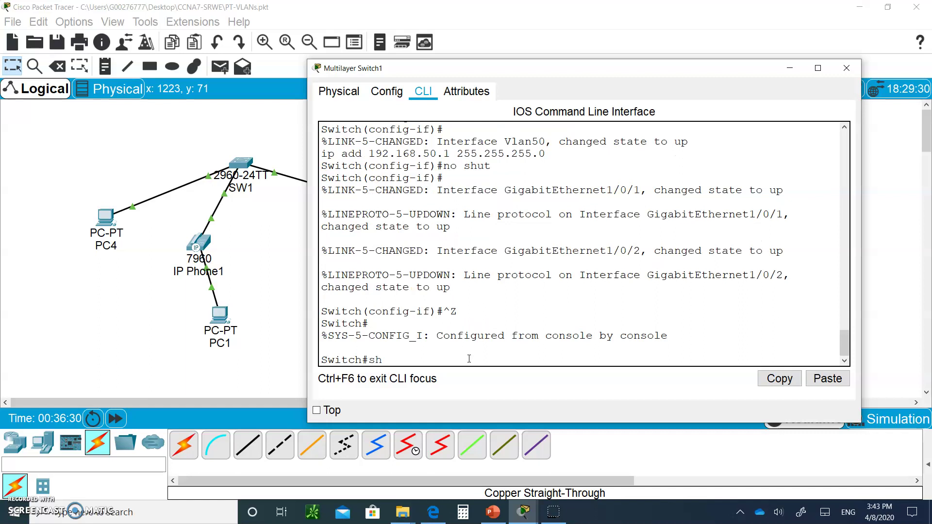
type("vlan broie")
key("BackSpace")
key("BackSpace")
type("ief")
key("Return")
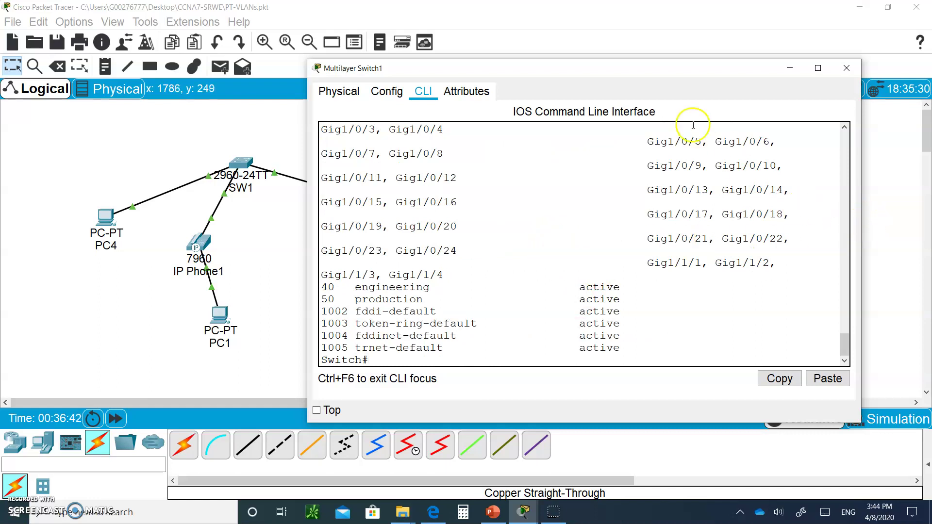
left_click_drag(843, 343, 843, 336)
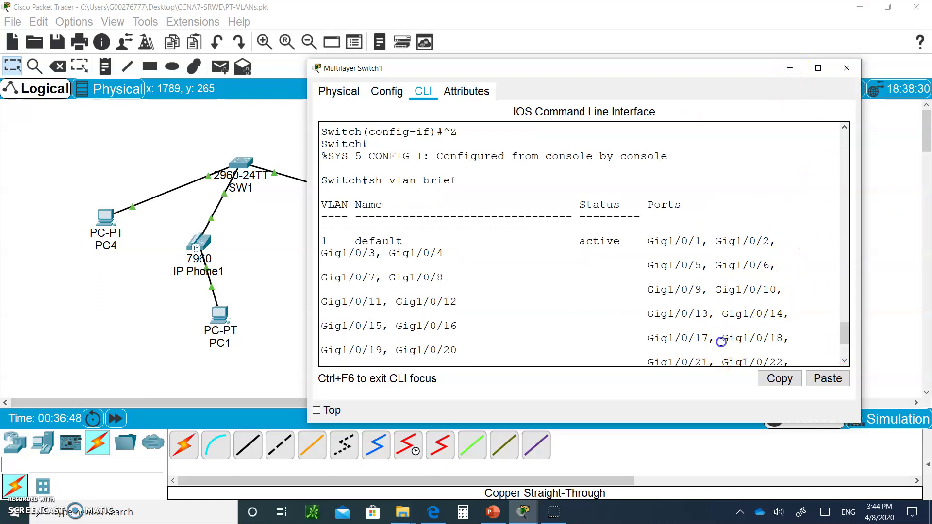
- Enter global configuration mode and select interface Gi1/0/1, correcting the mistyped g0/1
key("Return")
type("co")
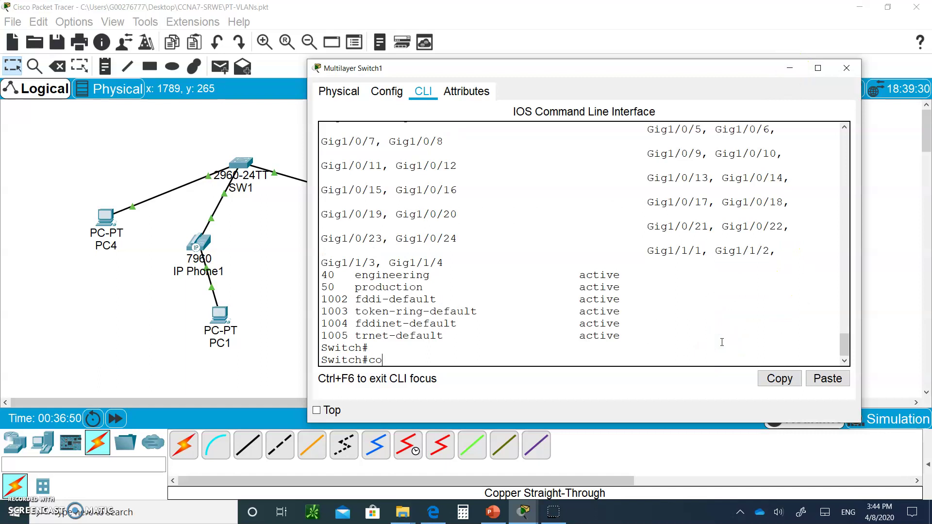
type("t")
key("Return")
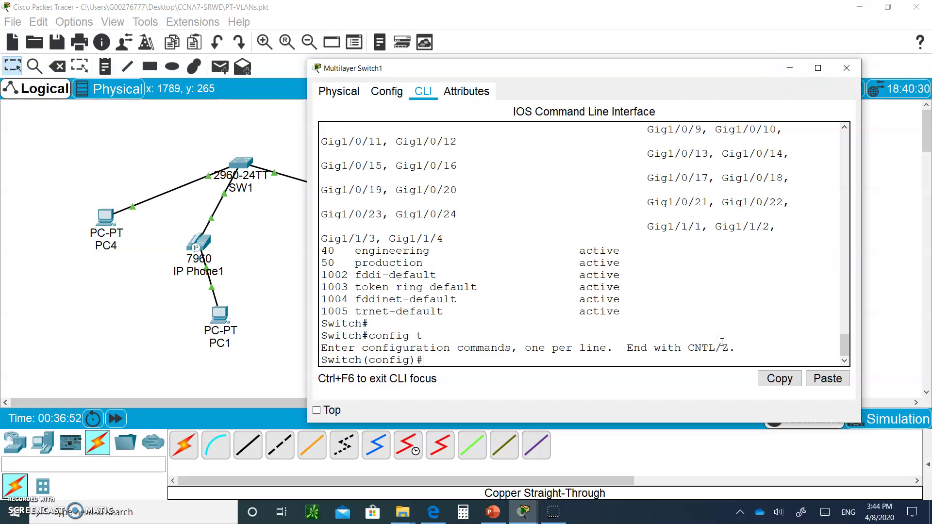
type("int g0/1")
key("Return")
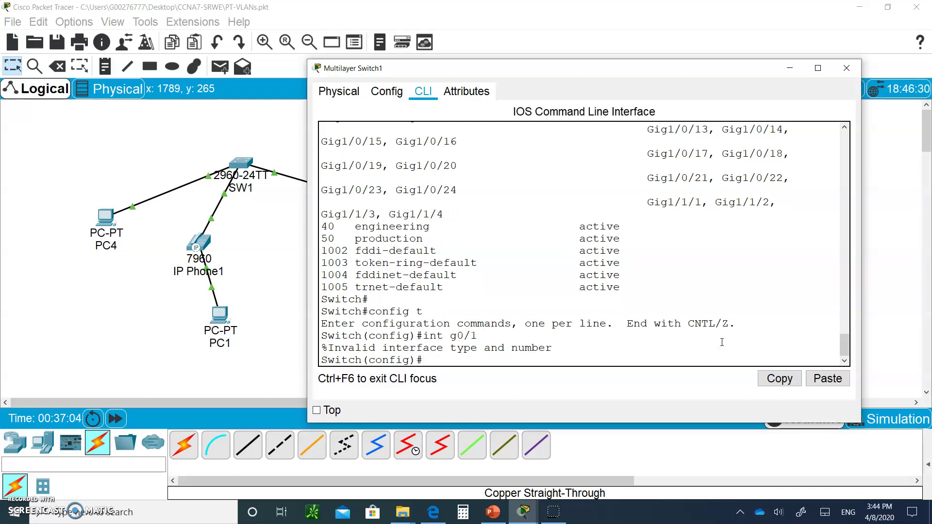
key("Up")
key("Left")
key("Left")
type("1/")
key("Return")
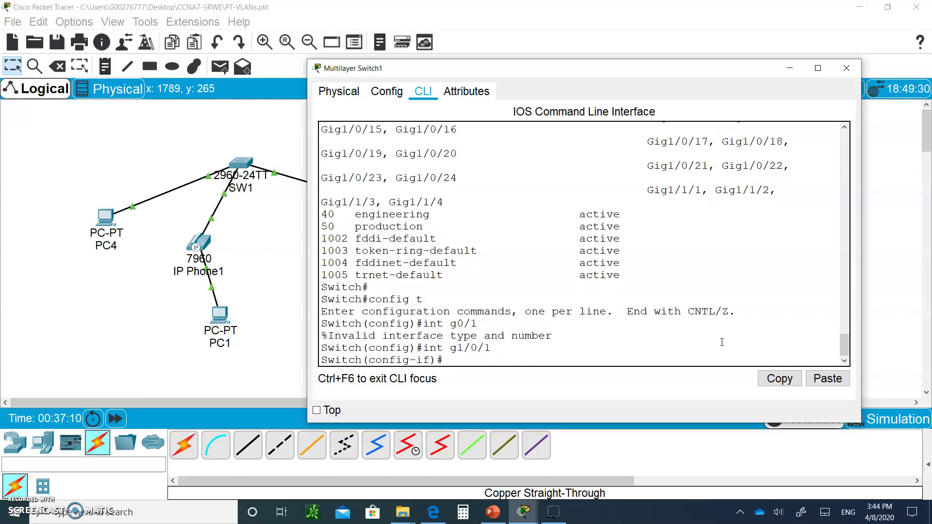
- Make Gi1/0/1 an access port in VLAN 40, fixing the misspelled 'access'
type("switchport mode ac")
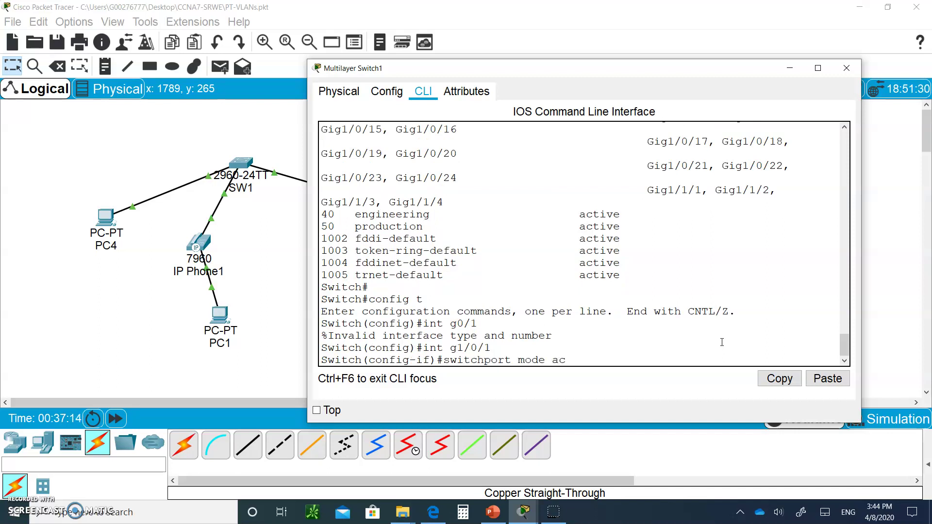
type("cess")
key("Return")
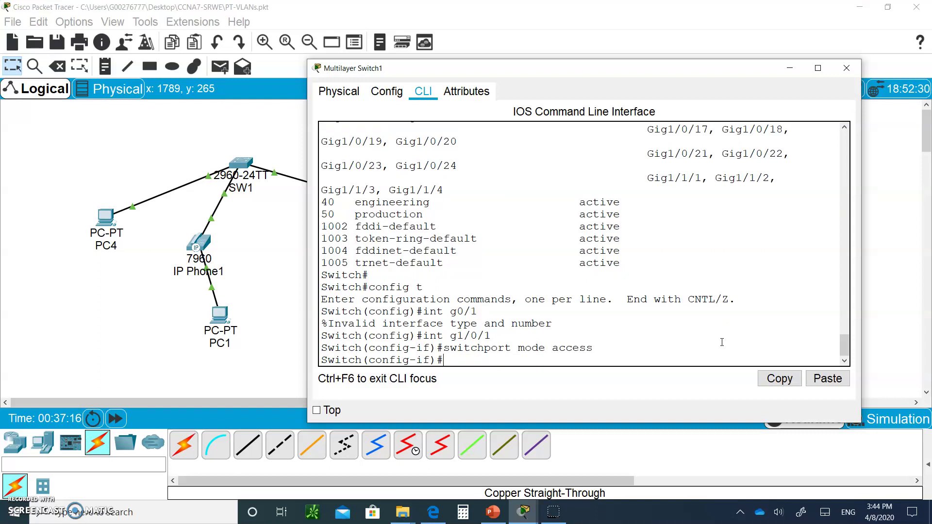
type("switchport cc")
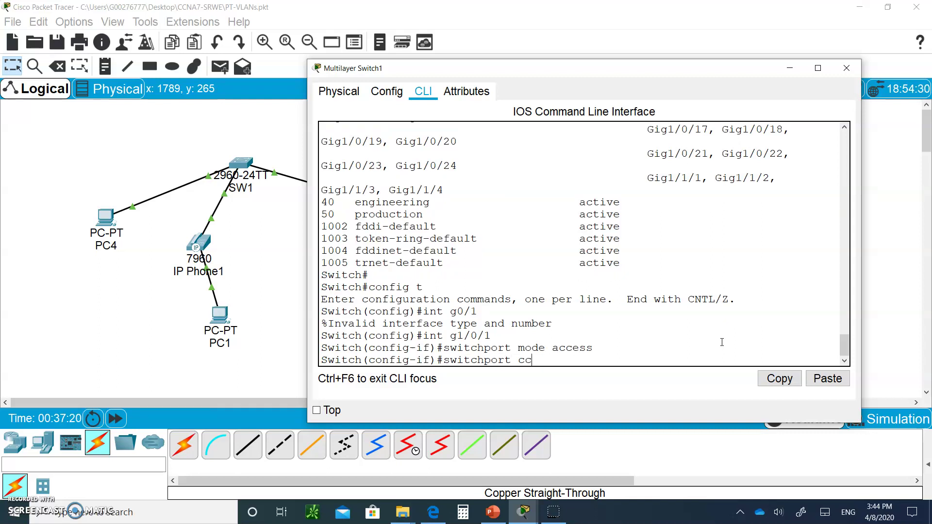
type("ess vlan 40")
key("Return")
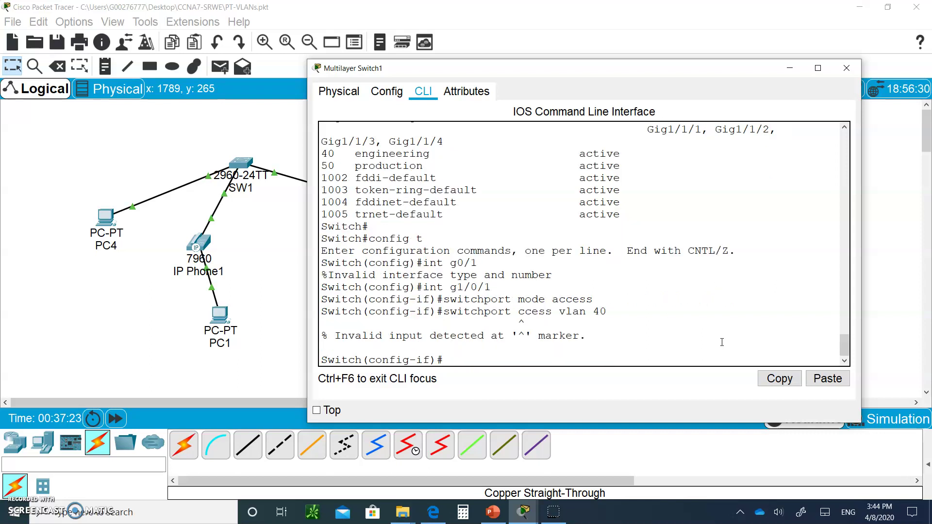
key("Up")
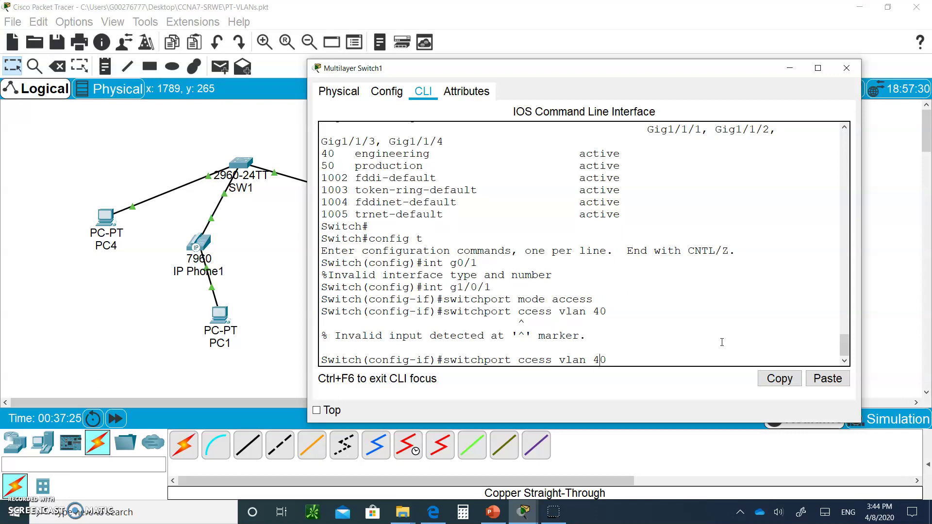
key("Left")
key("Left")
key("Left")
key("Left")
key("Left")
key("Left")
key("Left")
key("Left")
key("Left")
key("Left")
key("Left")
type("a")
key("Return")
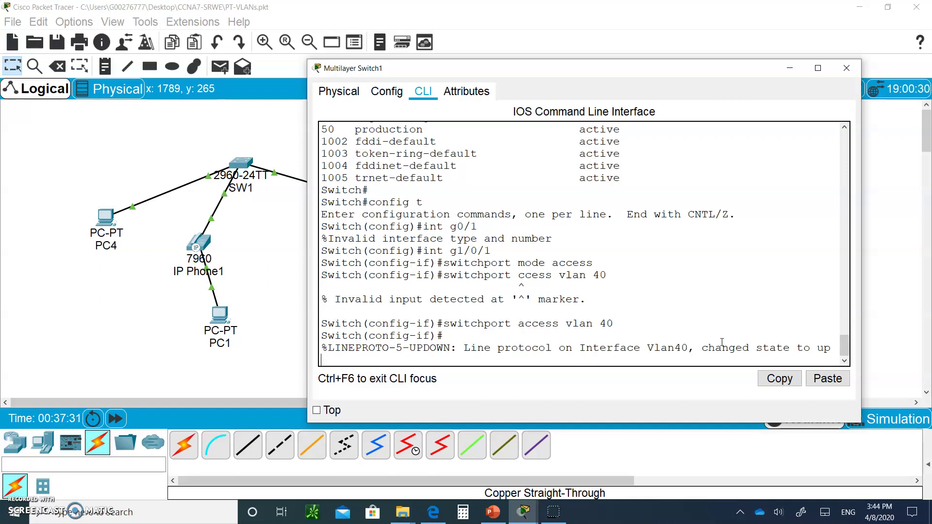
- Select Gi1/0/2 and make it an access port in VLAN 50
key("Up")
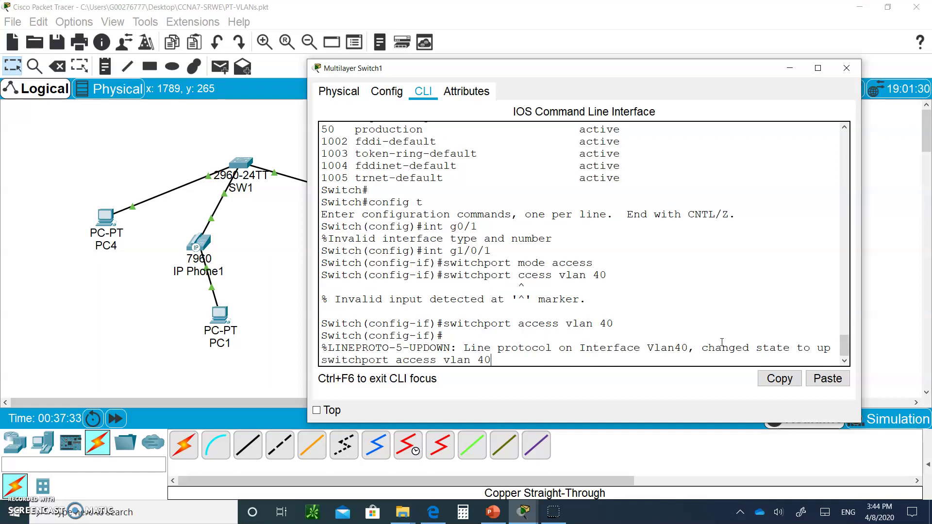
key("Up")
key("Up")
key("Up")
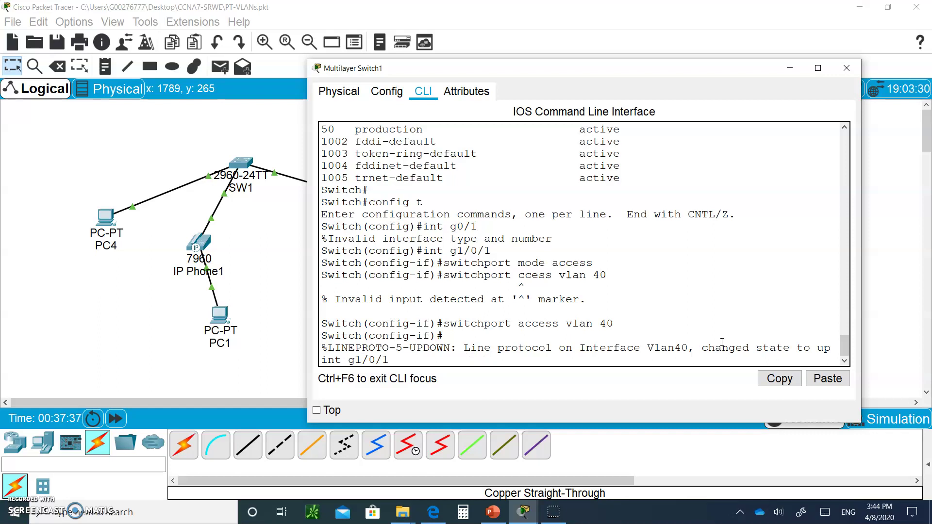
key("Left")
key("Left")
type("2")
key("Return")
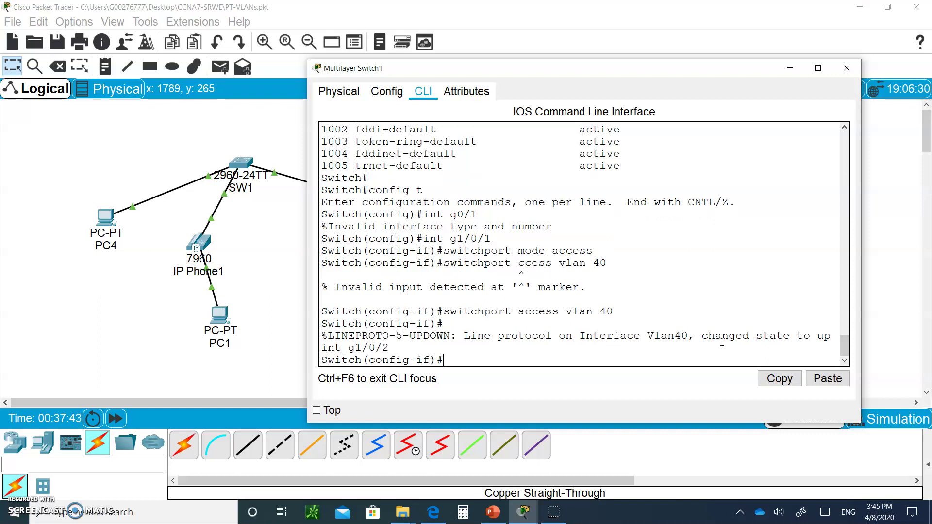
key("Up")
key("Up")
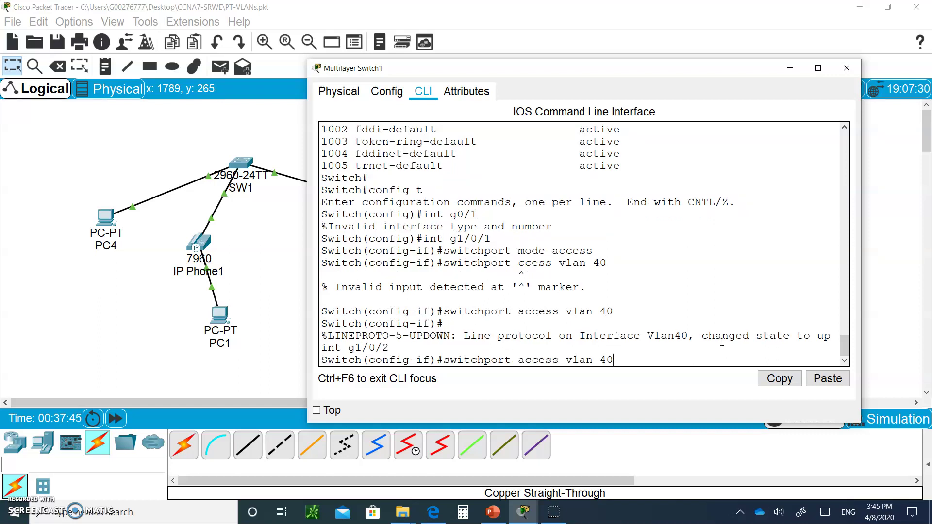
key("Up")
key("Up")
key("Return")
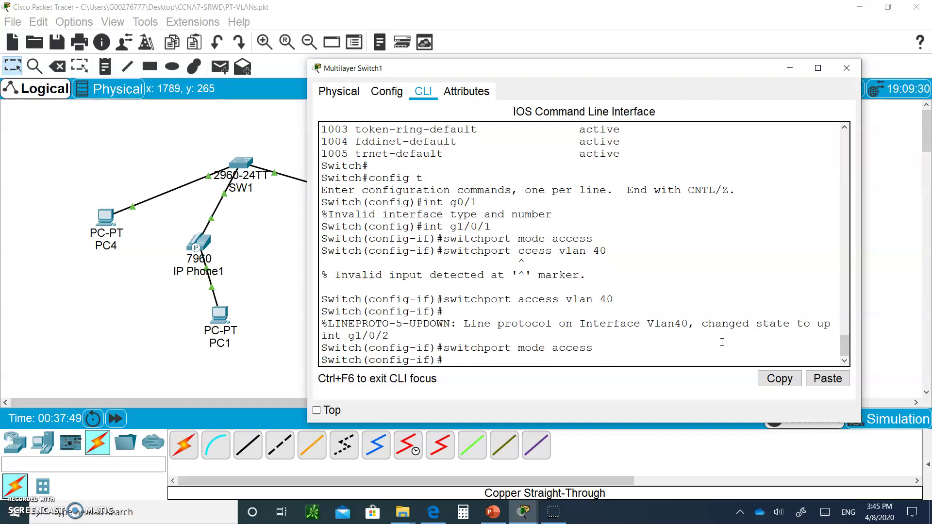
key("Up")
key("Up")
key("Up")
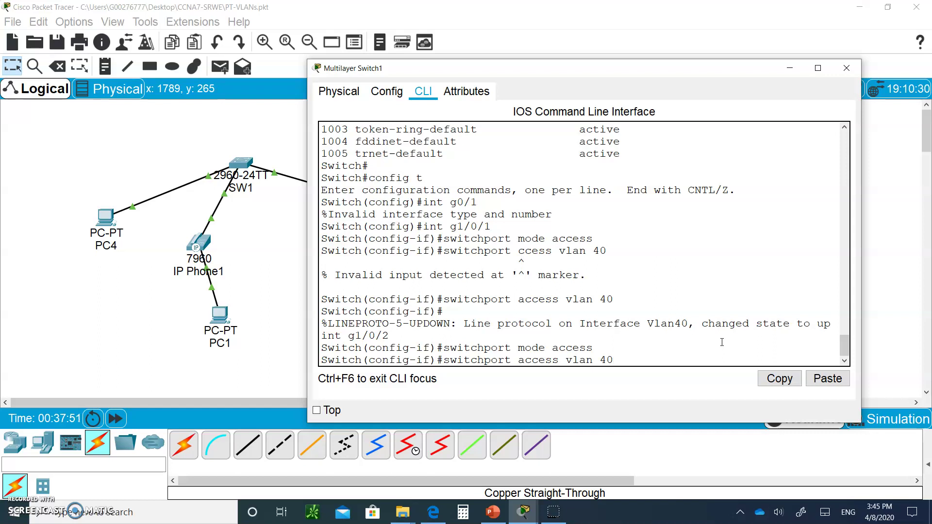
key("BackSpace")
key("BackSpace")
type("50")
key("Return")
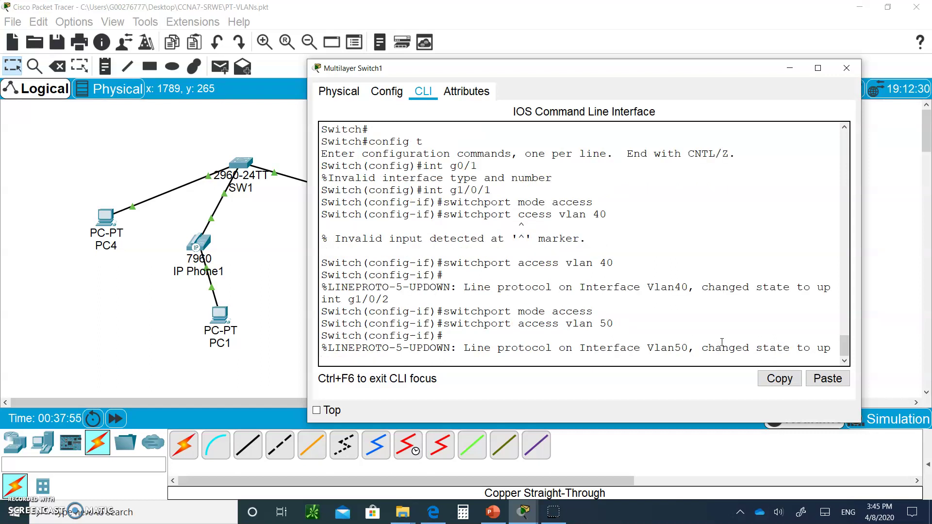
- Ping 192.168.50.2 from PC0's Command Prompt
left_click(263, 217)
left_click(583, 214)
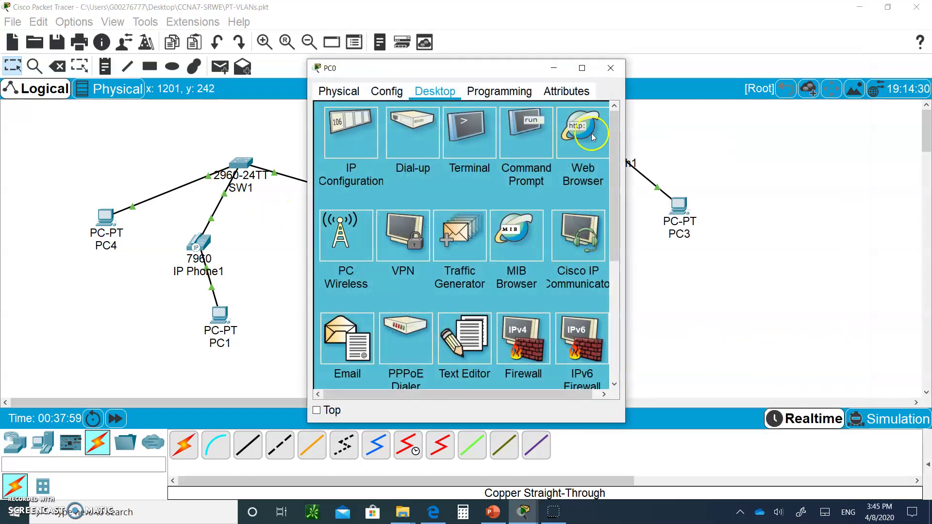
left_click(507, 132)
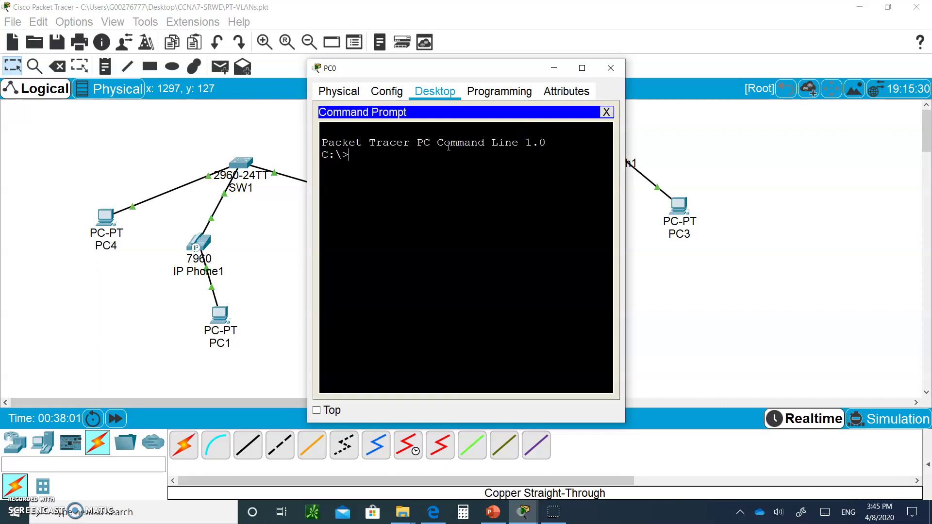
left_click(363, 156)
type("ping 192.168.50.2")
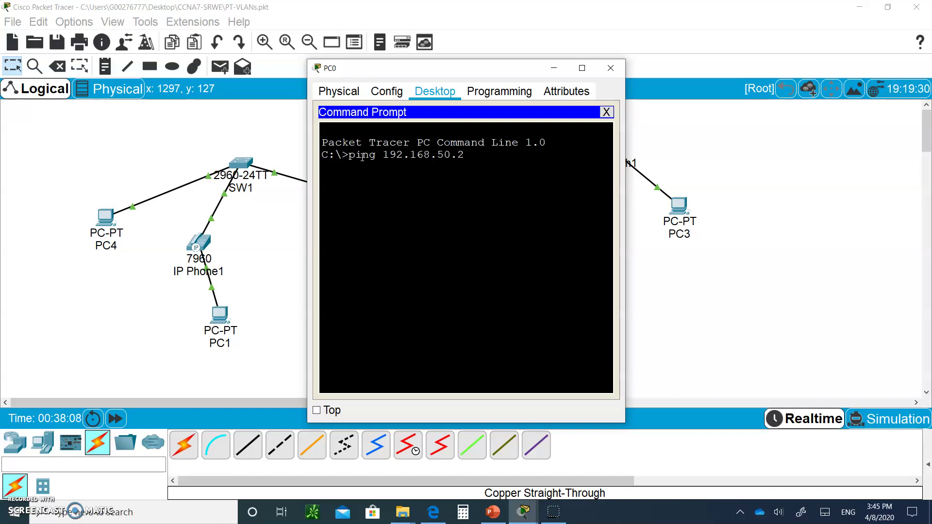
key("Return")
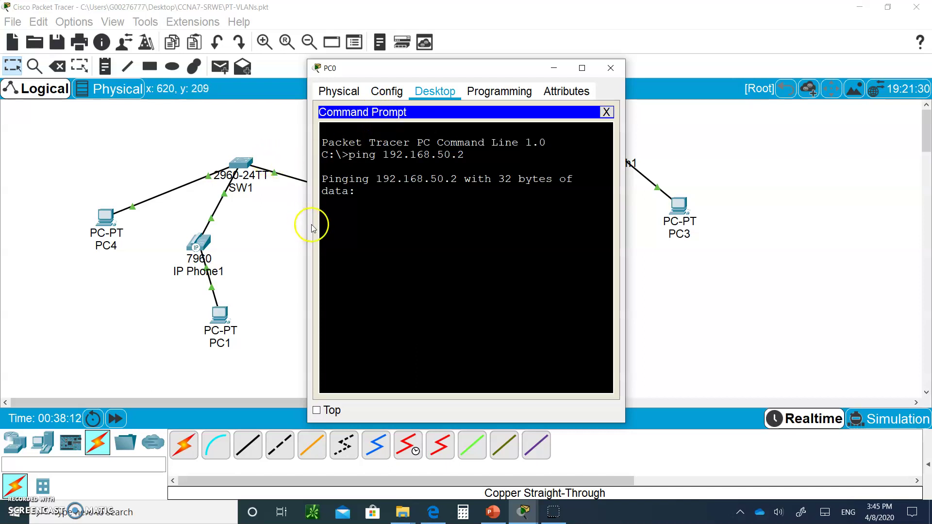
- Check PC0's timed-out ping results, then close PC3's window to show the topology
left_click_drag(305, 230, 225, 232)
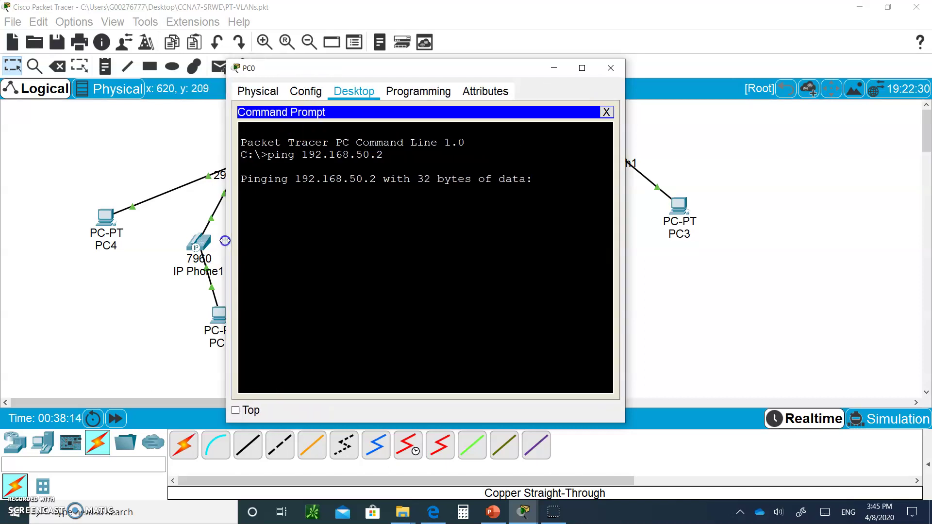
left_click_drag(426, 68, 262, 96)
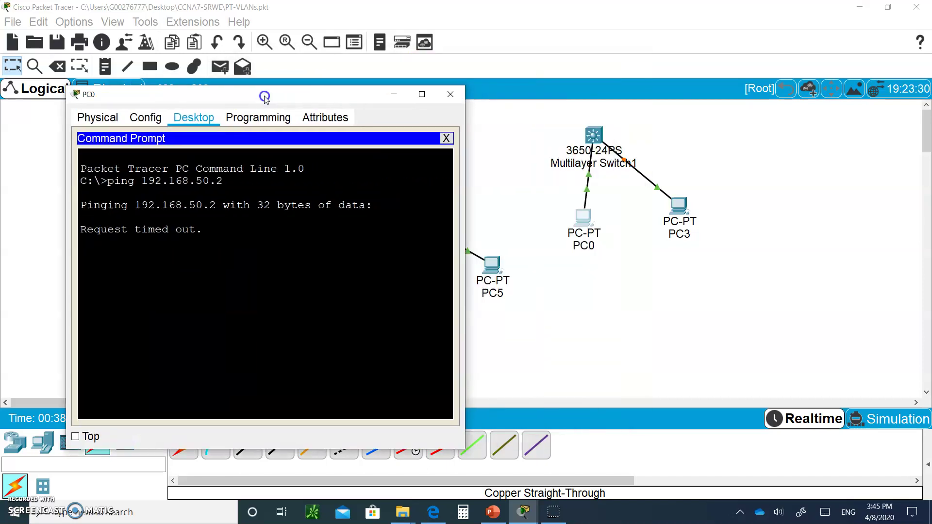
left_click(526, 167)
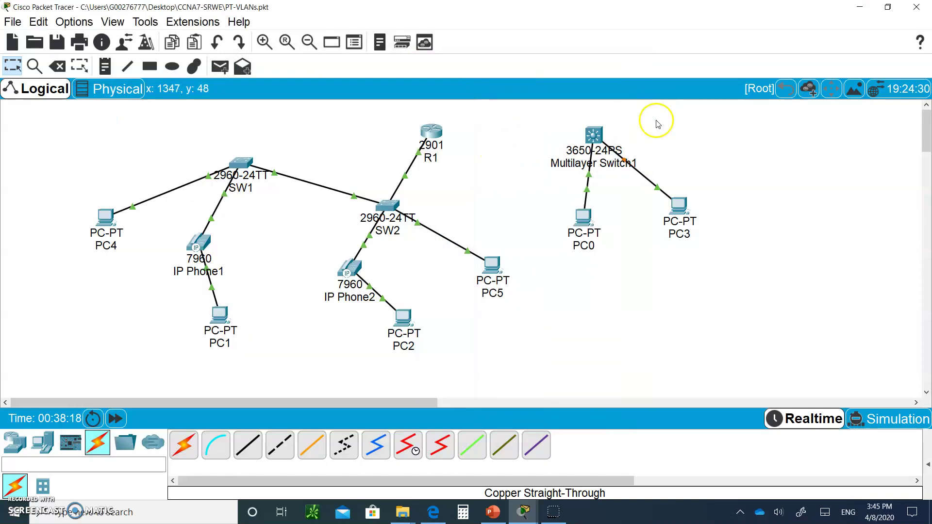
left_click(585, 220)
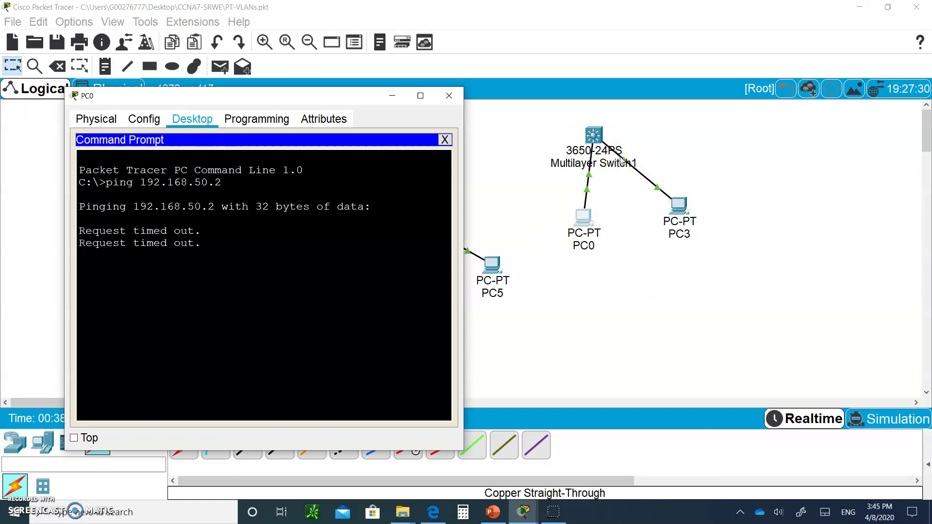
left_click(683, 205)
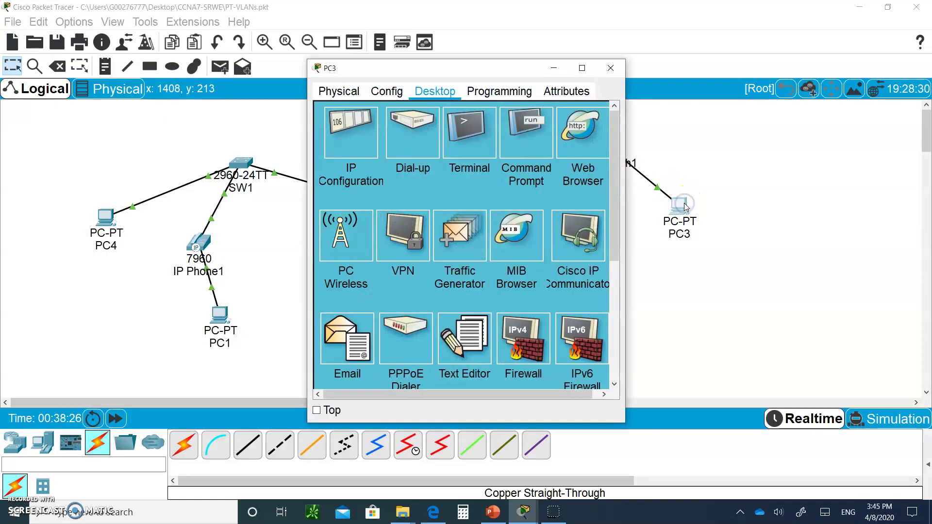
left_click(606, 73)
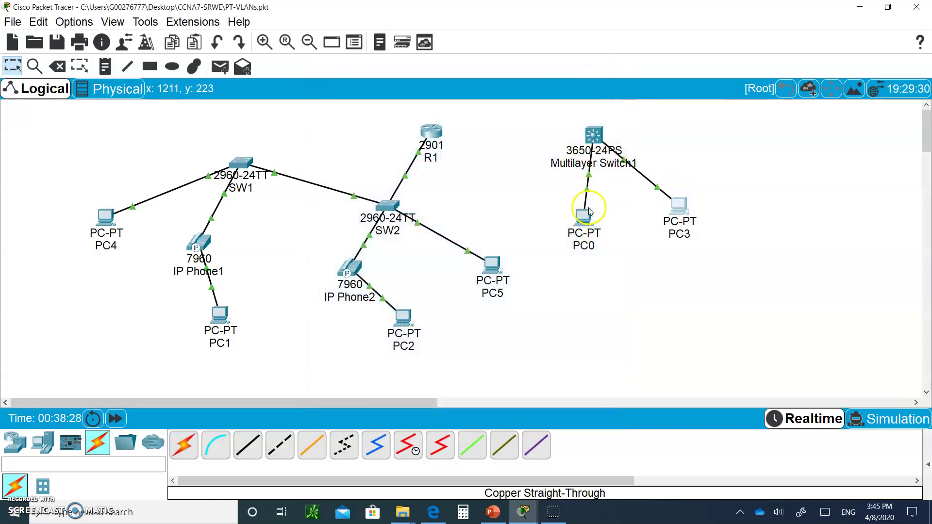